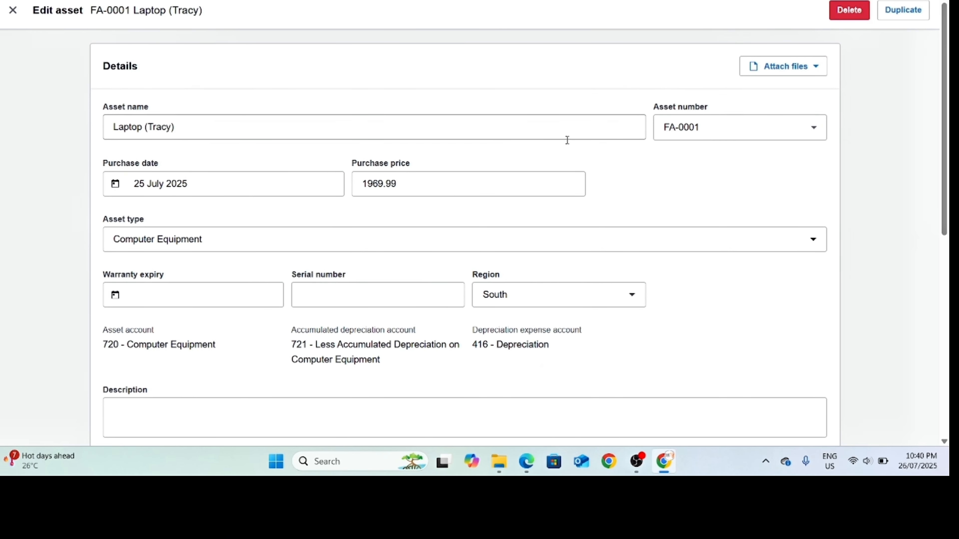
- Review the details and book value settings of the draft laptop asset FA-0001, including its accounts and depreciation method
scroll(385, 113, "down", 2)
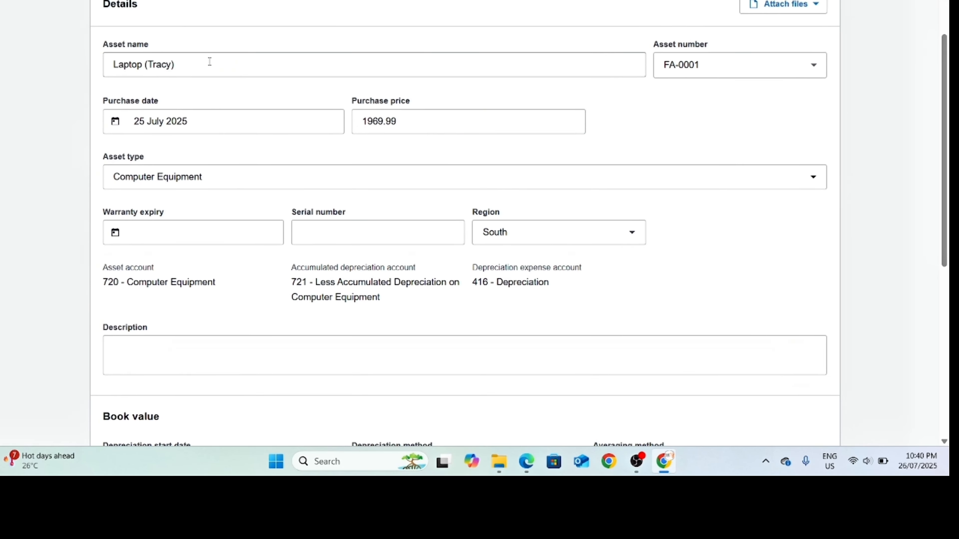
scroll(262, 244, "down", 4)
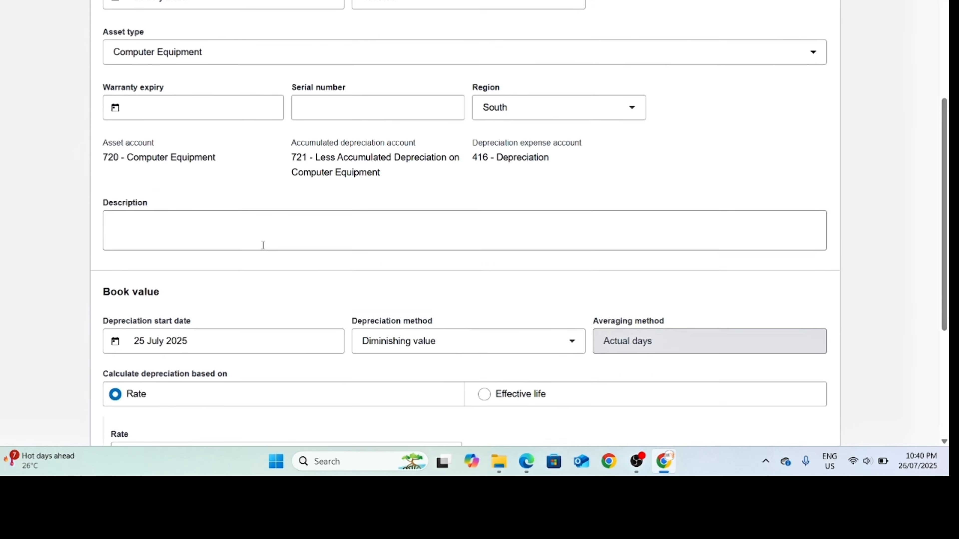
scroll(489, 248, "up", 4)
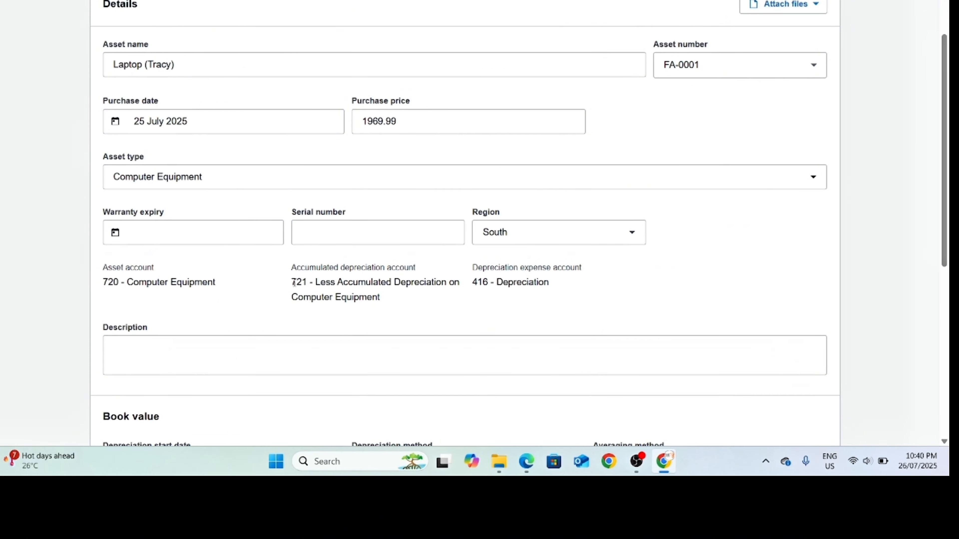
scroll(332, 284, "down", 3)
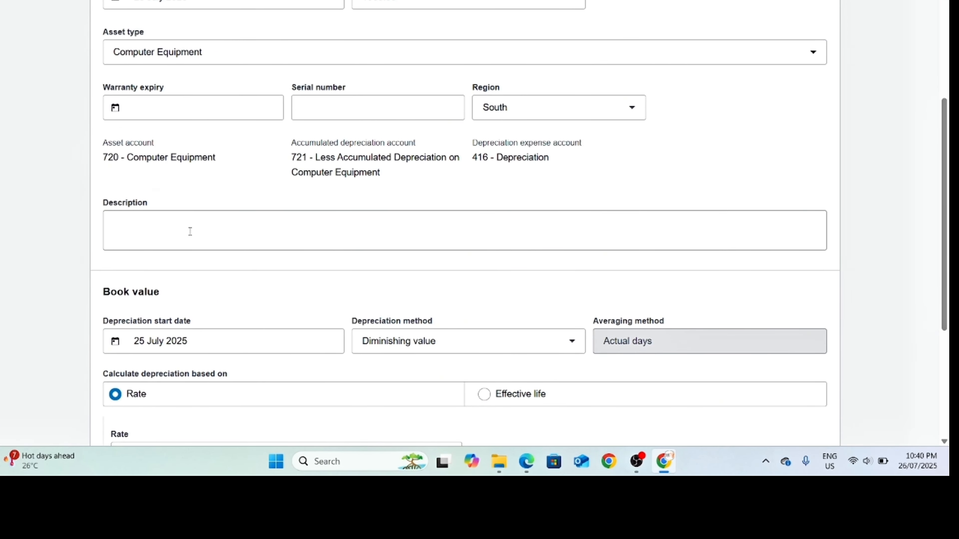
scroll(192, 321, "down", 2)
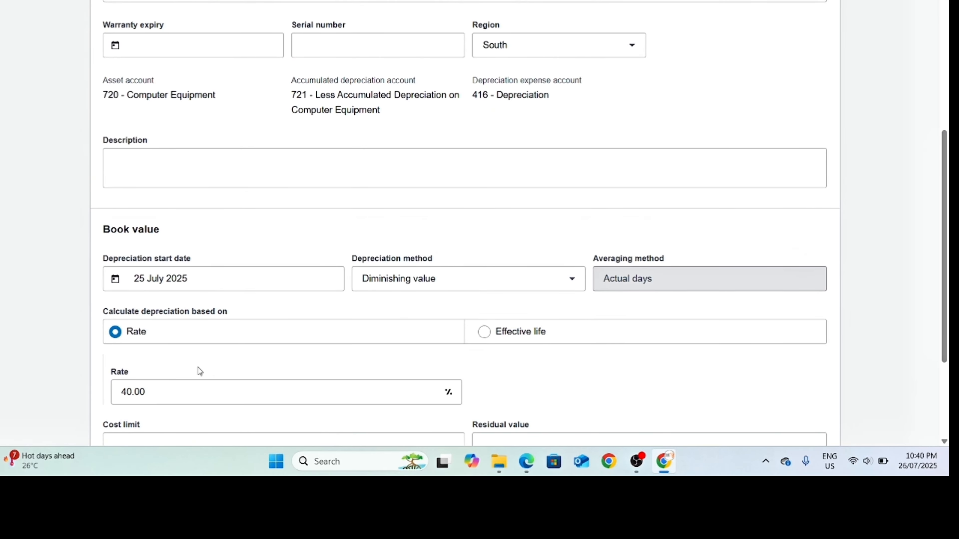
scroll(199, 371, "down", 2)
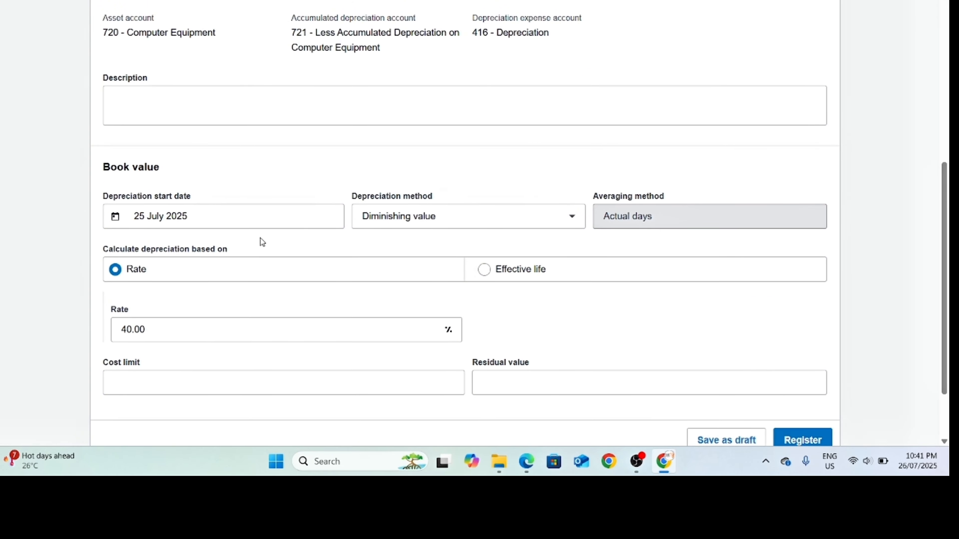
left_click_drag(155, 171, 92, 172)
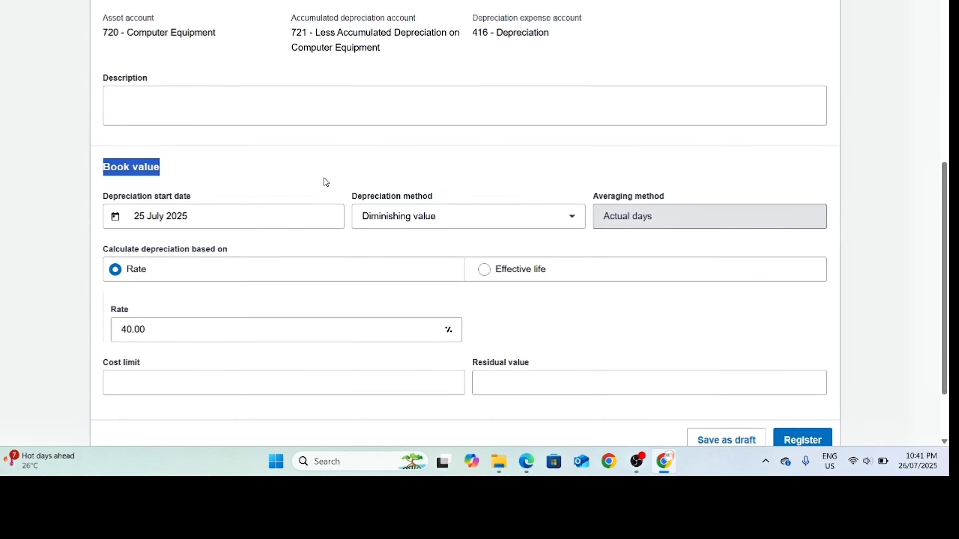
scroll(524, 304, "down", 2)
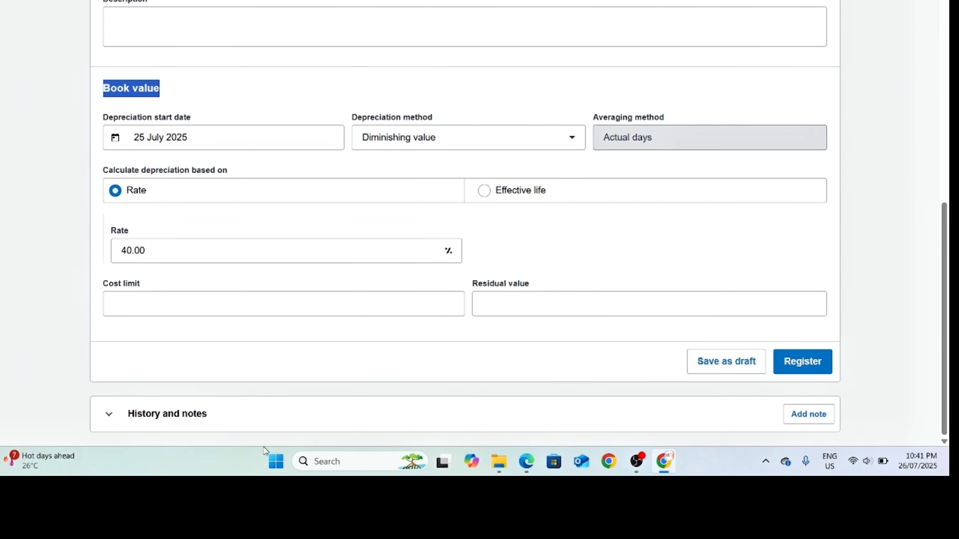
left_click(214, 417)
scroll(218, 397, "down", 2)
left_click(199, 361)
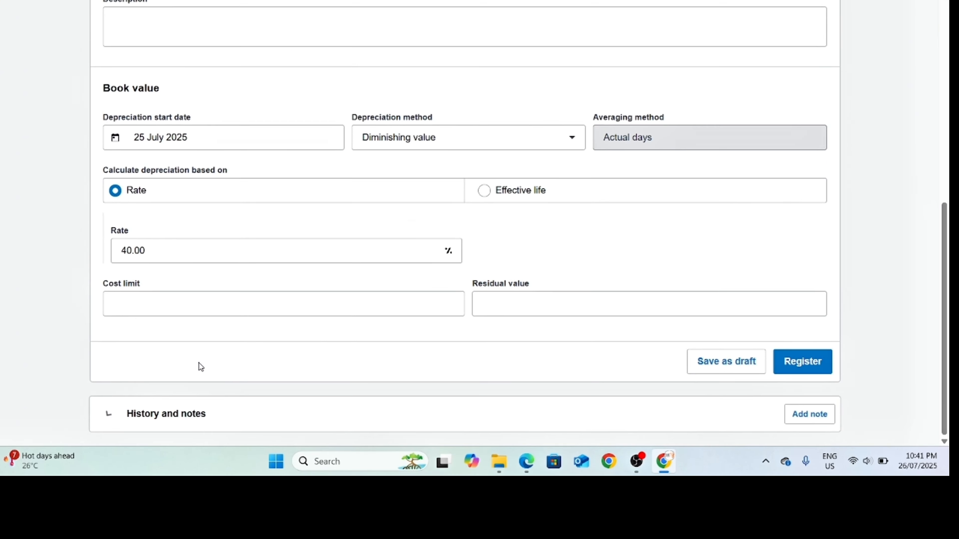
scroll(349, 331, "up", 3)
scroll(350, 331, "down", 3)
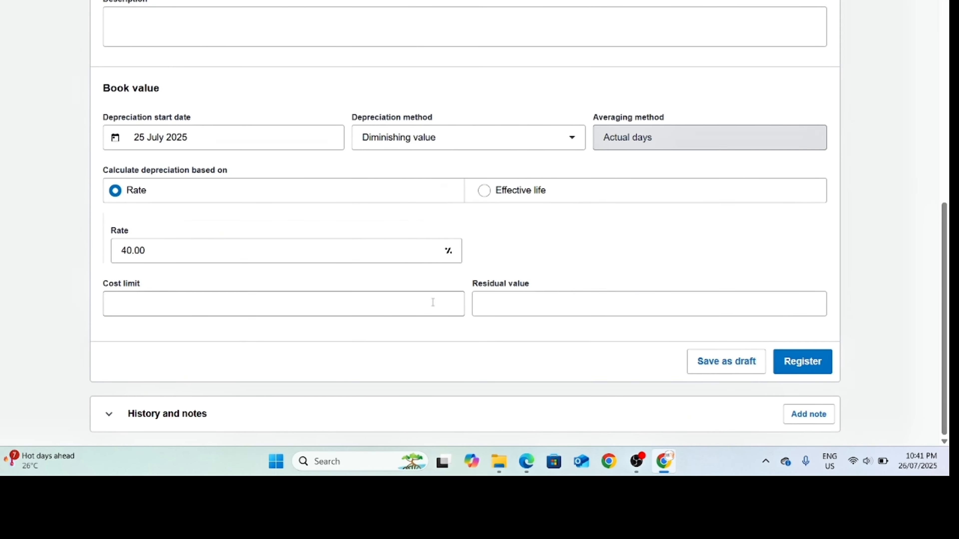
- Register the laptop asset FA-0001 with its existing depreciation settings
scroll(453, 302, "up", 10)
scroll(539, 240, "down", 10)
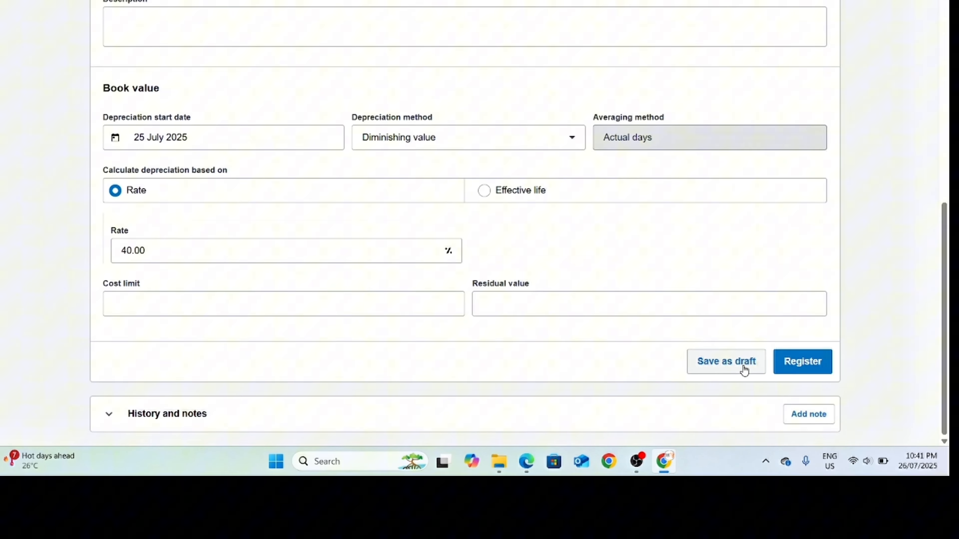
left_click(813, 365)
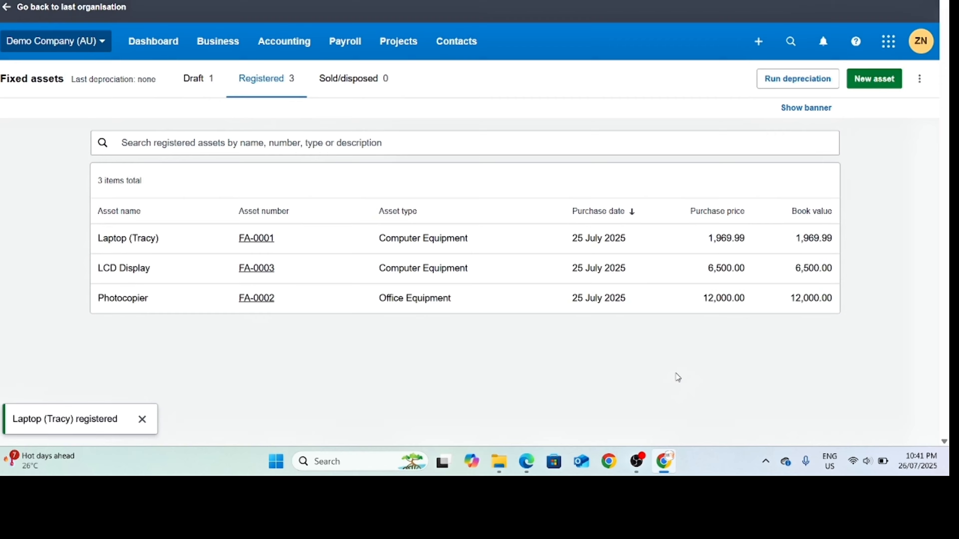
- Bulk register the draft asset "Desks, chairs, reception furniture for office" and show the registered assets
scroll(678, 377, "up", 1)
left_click(194, 110)
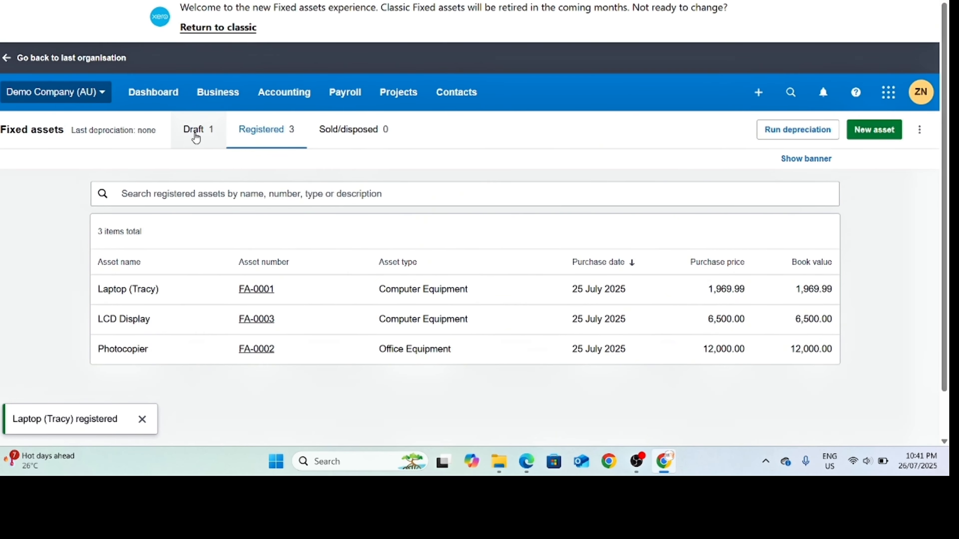
left_click(105, 289)
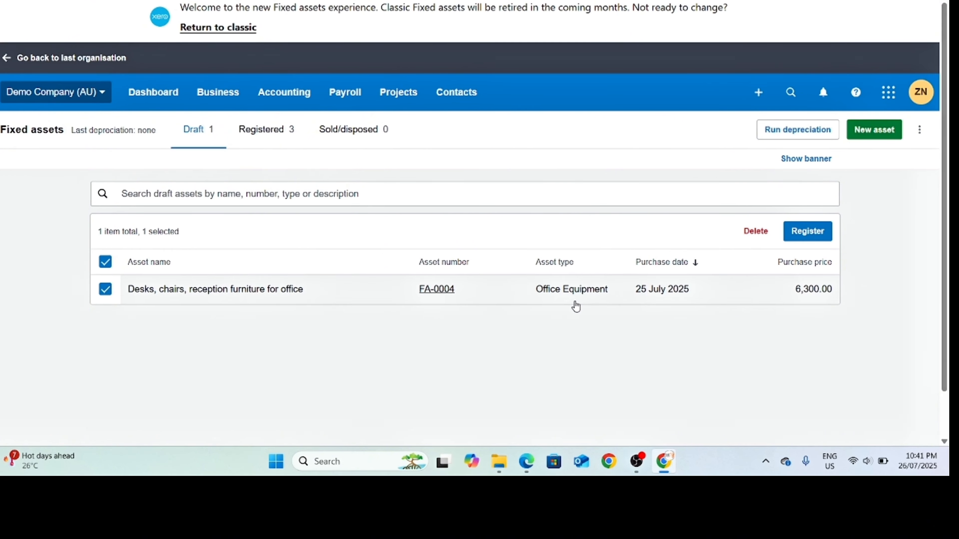
left_click(807, 235)
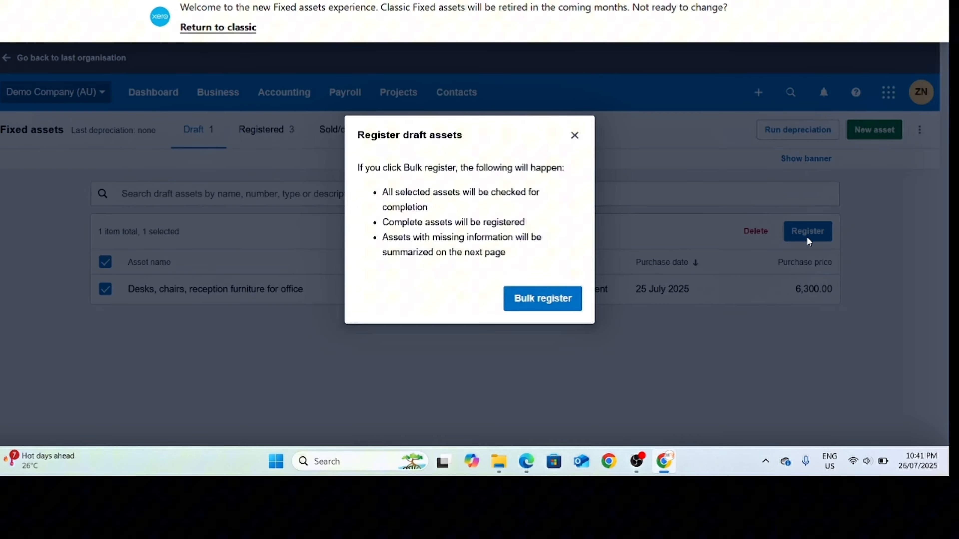
left_click(554, 303)
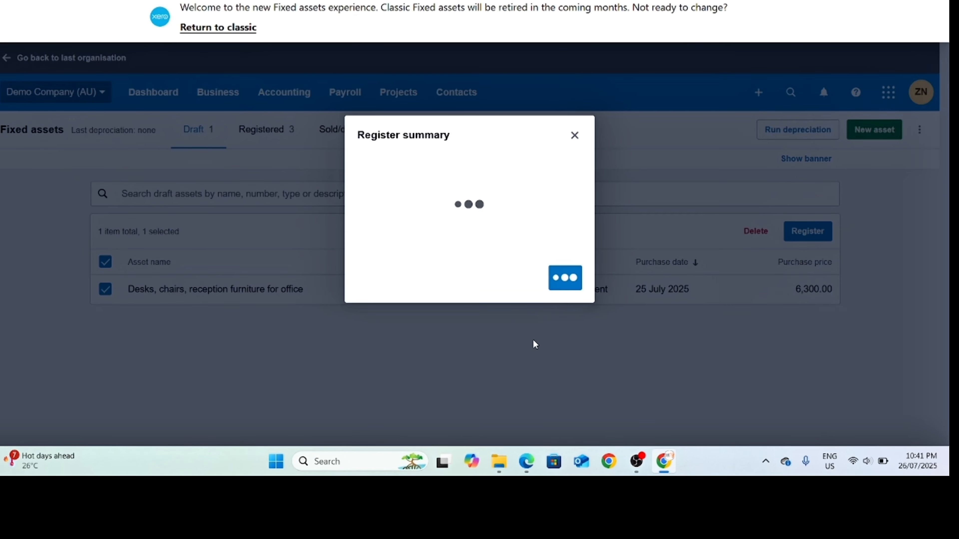
left_click(555, 221)
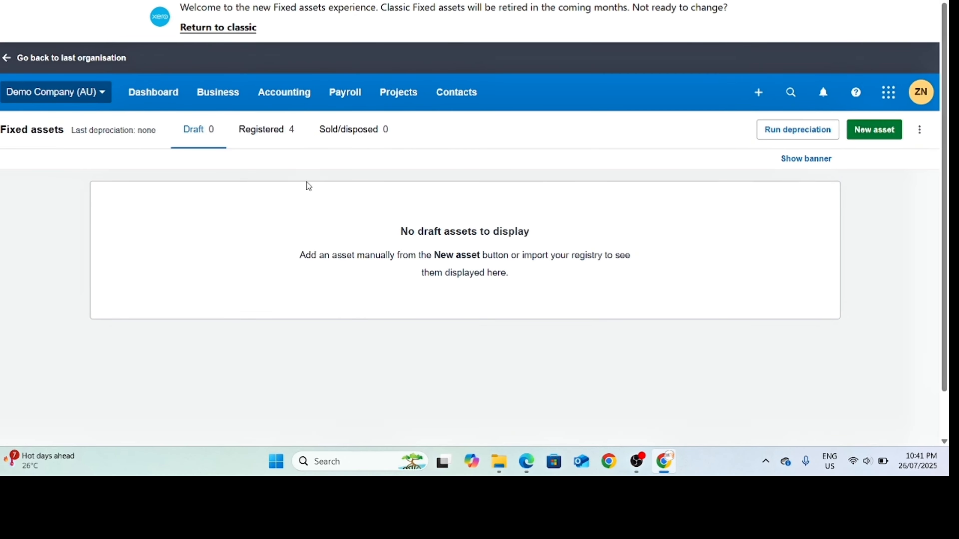
left_click(272, 138)
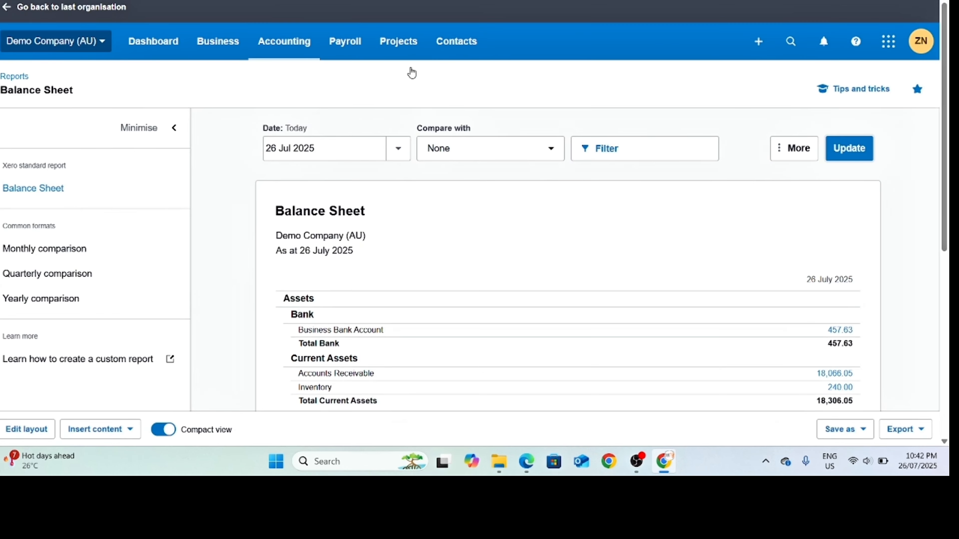
- Run the Balance Sheet as at the end of last financial year, 30 Jun 2025
left_click(849, 148)
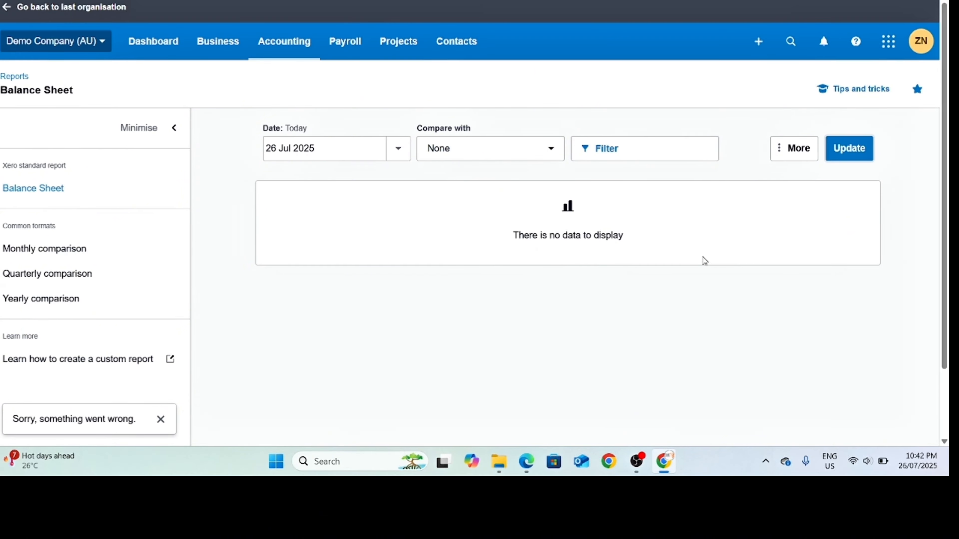
left_click(856, 155)
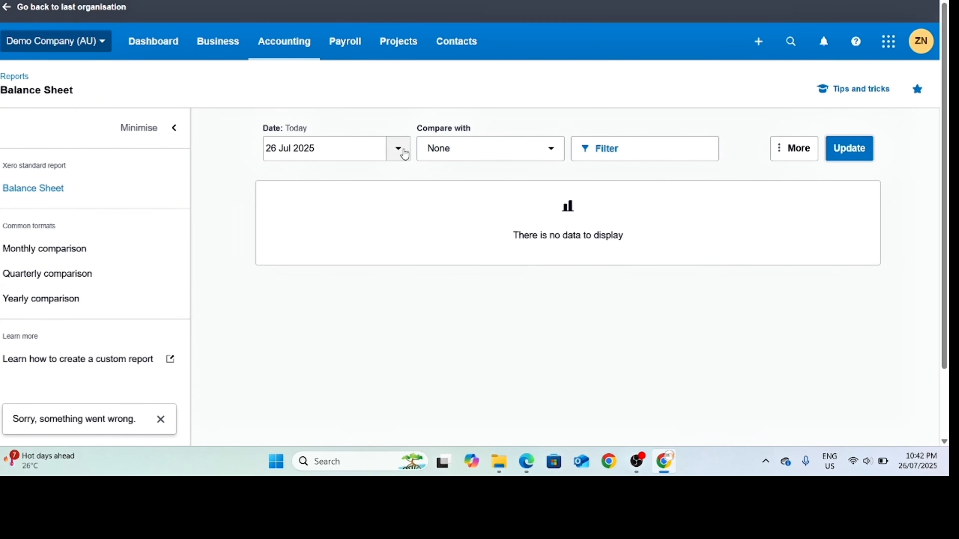
left_click(161, 419)
key("F5")
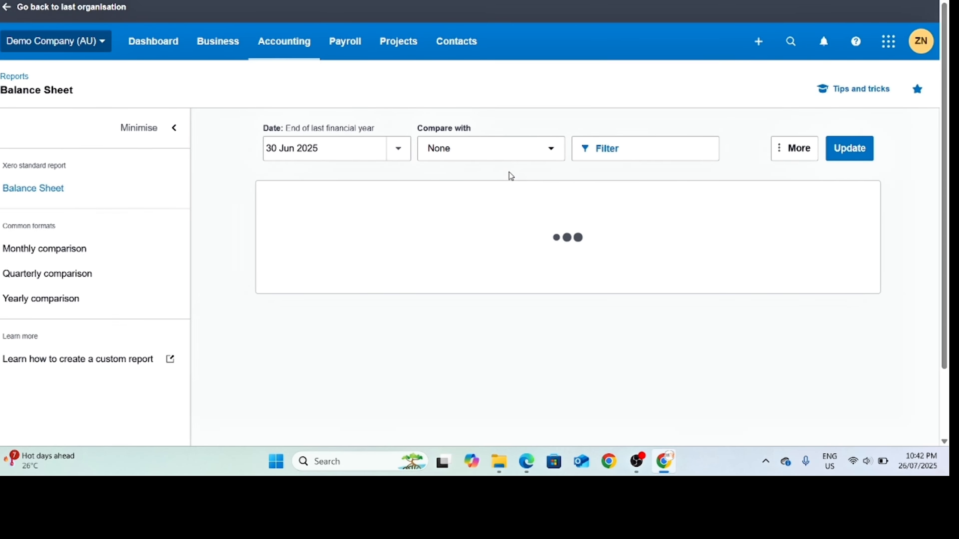
- Examine the Balance Sheet's fixed asset lines for office equipment and its accumulated depreciation
scroll(543, 321, "down", 2)
scroll(541, 317, "down", 2)
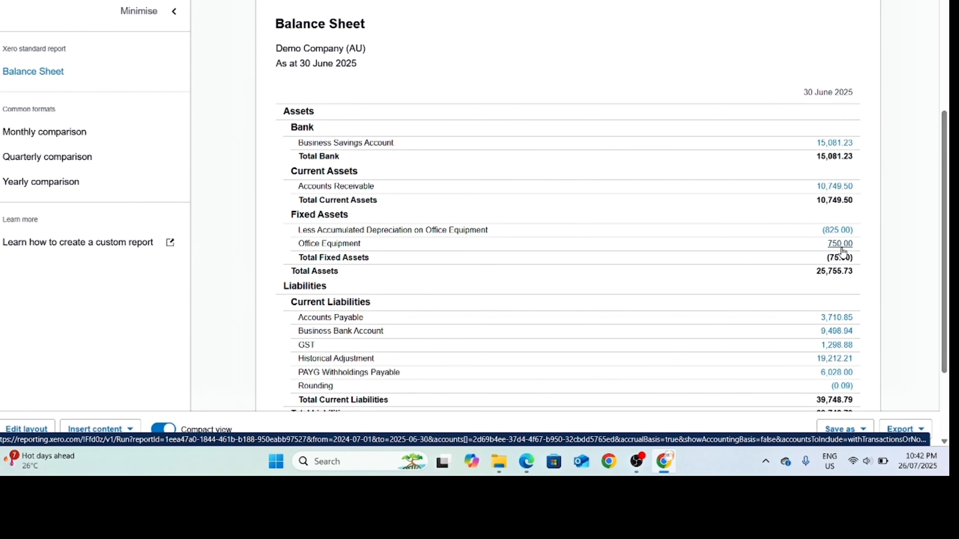
scroll(842, 252, "down", 2)
scroll(840, 248, "down", 1)
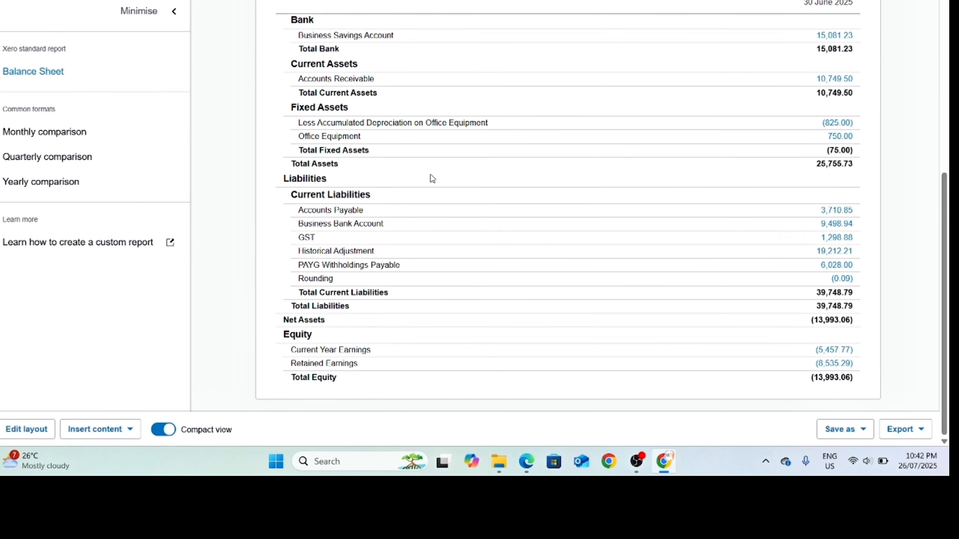
scroll(845, 208, "up", 2)
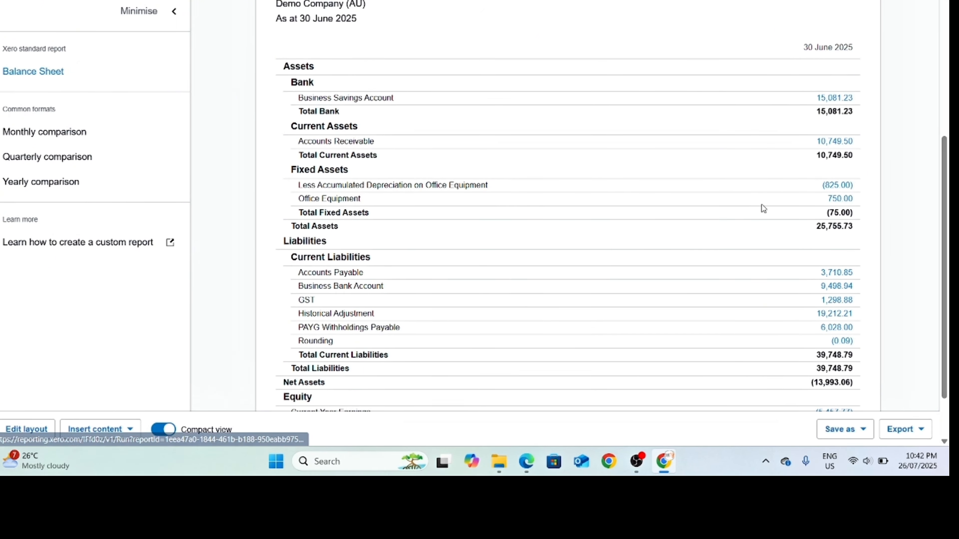
scroll(538, 197, "up", 4)
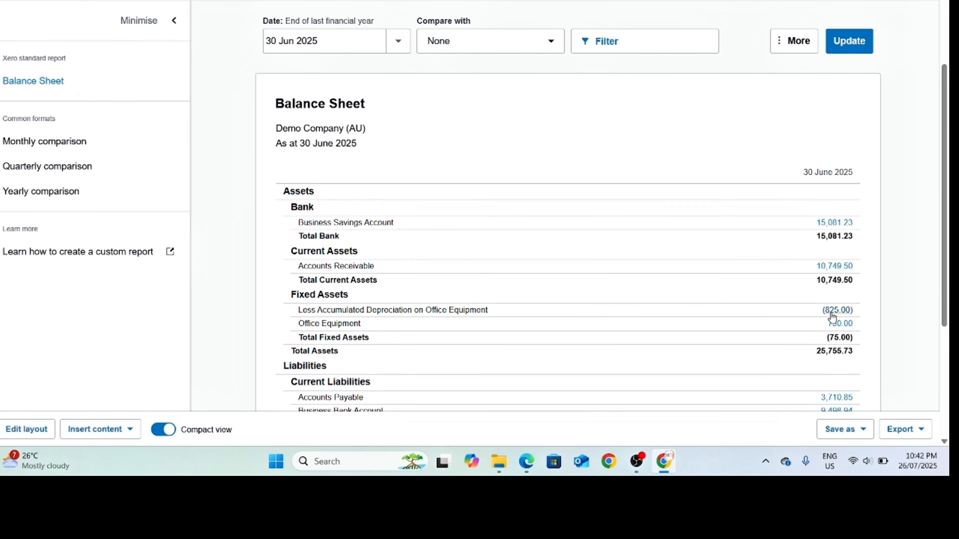
scroll(800, 322, "down", 5)
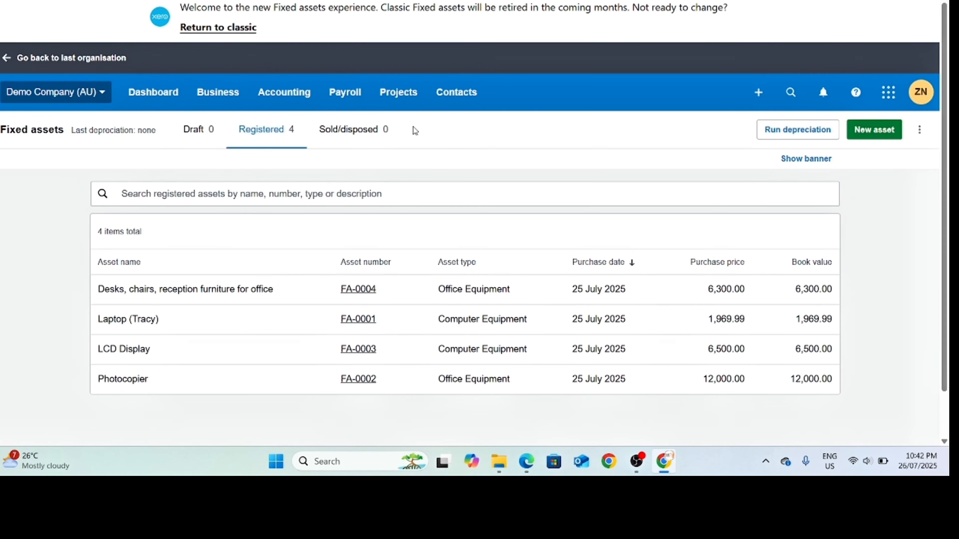
- Open the Fixed Asset Reconciliation report from the financial statements section of the reports list
left_click(290, 95)
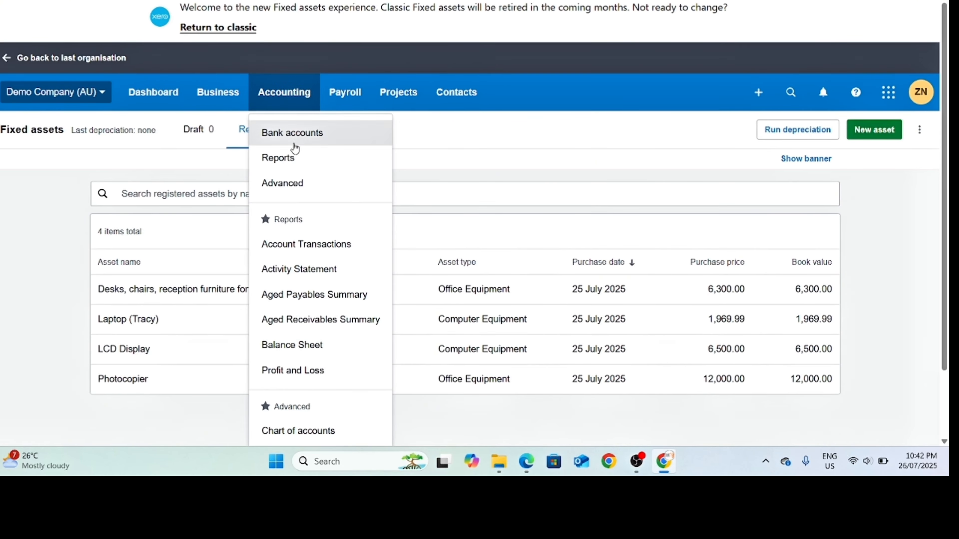
left_click(299, 164)
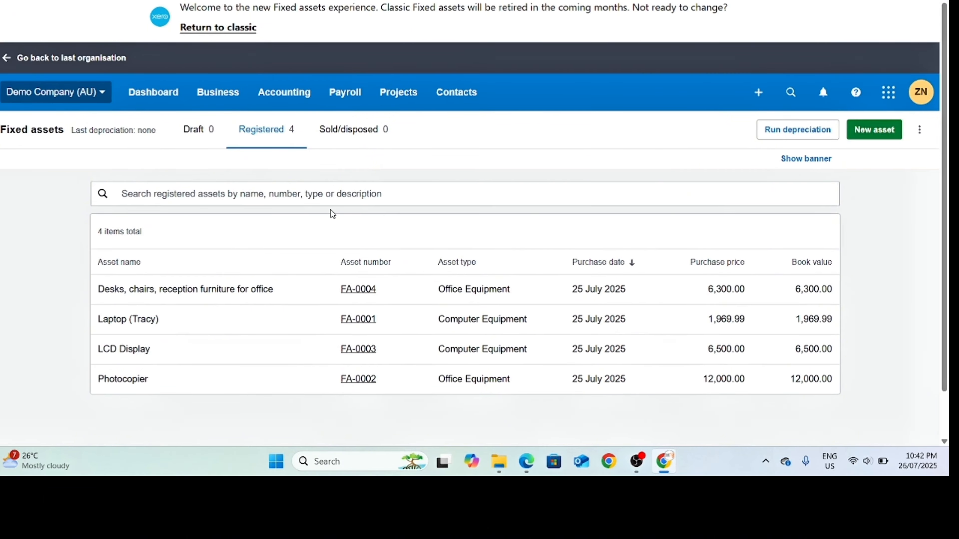
scroll(333, 215, "down", 10)
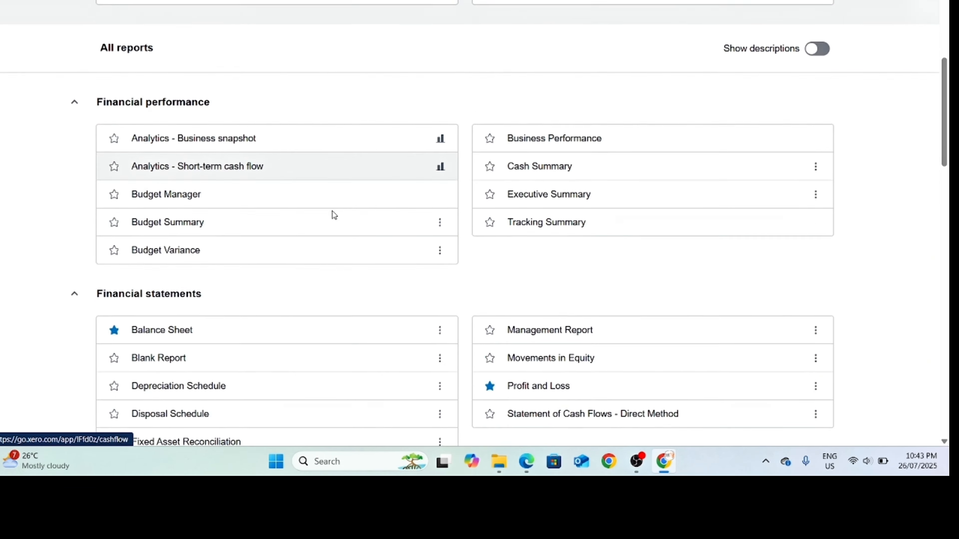
scroll(333, 216, "down", 15)
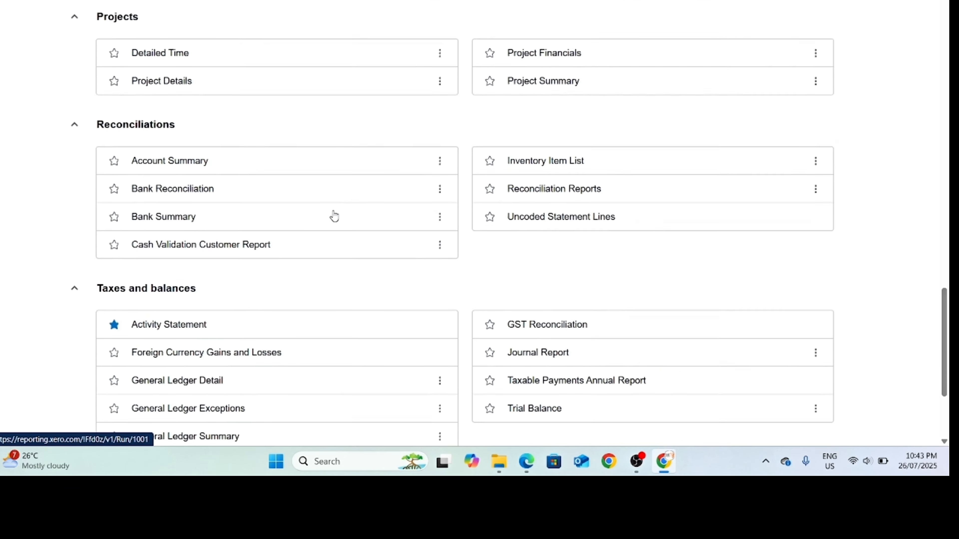
scroll(333, 211, "down", 1)
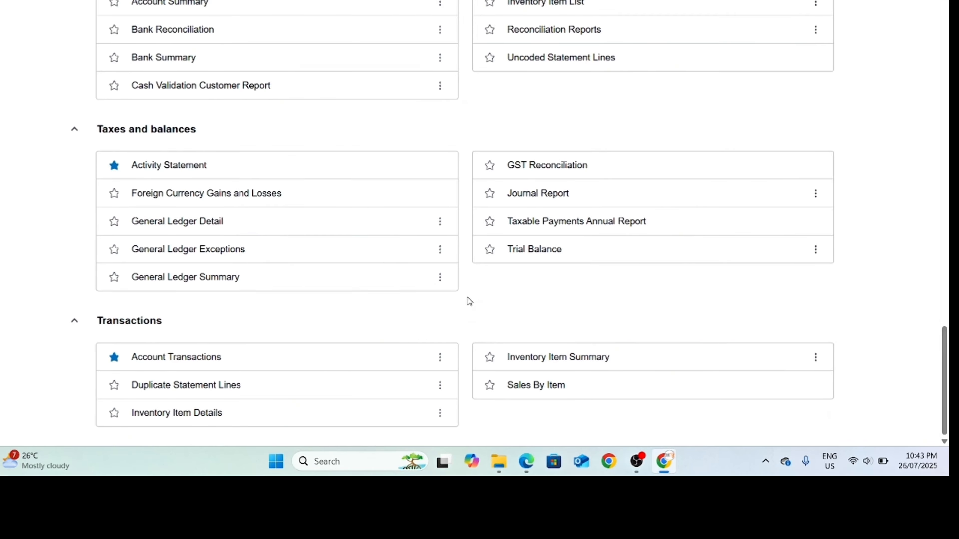
scroll(469, 297, "up", 7)
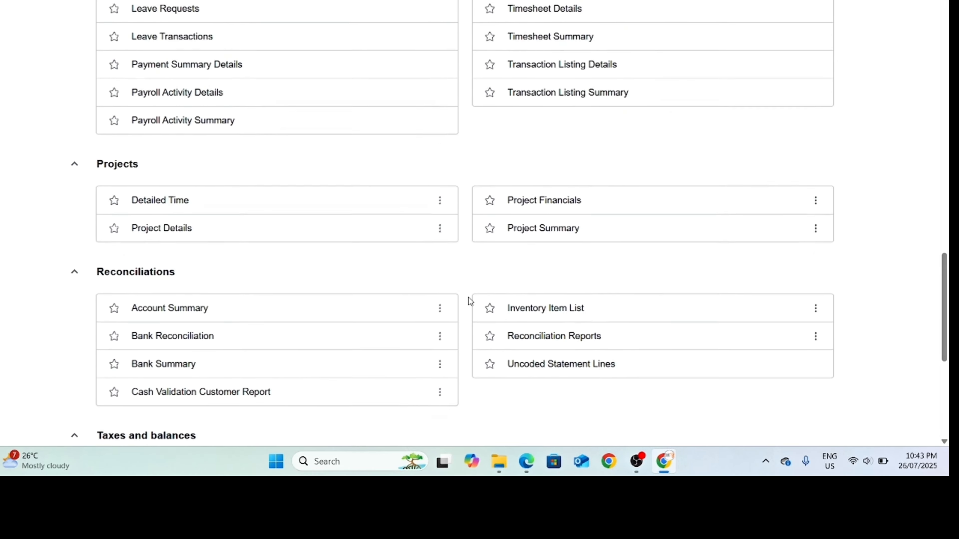
scroll(468, 297, "up", 2)
scroll(469, 298, "up", 2)
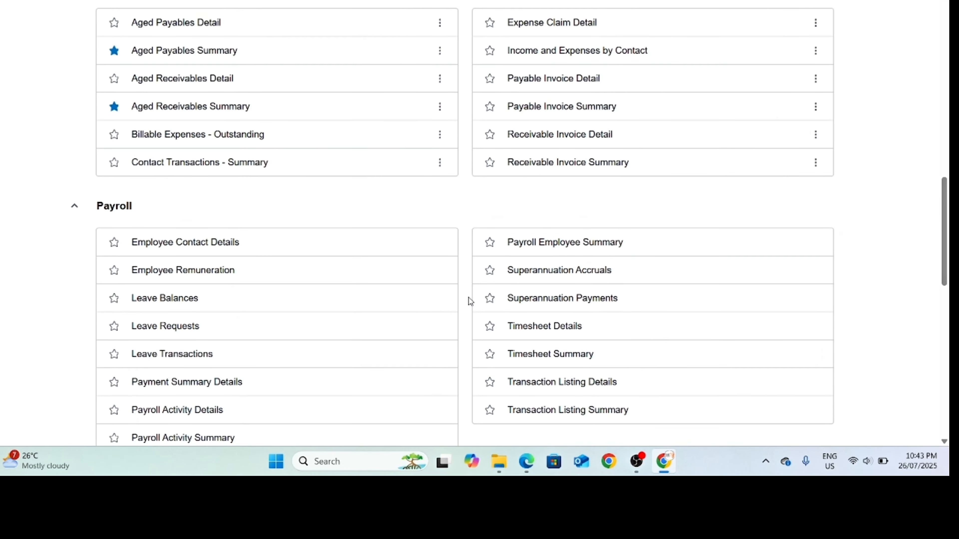
scroll(468, 298, "up", 4)
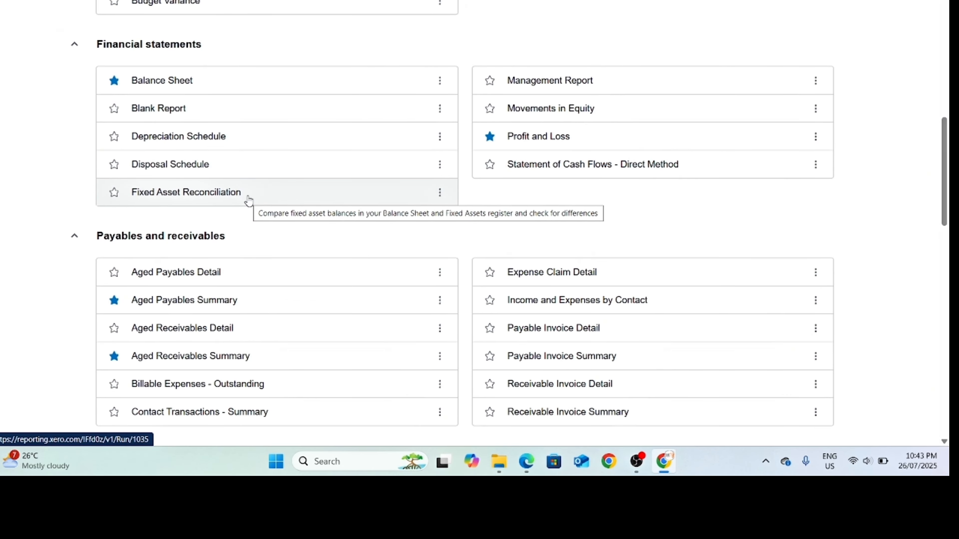
left_click(249, 201)
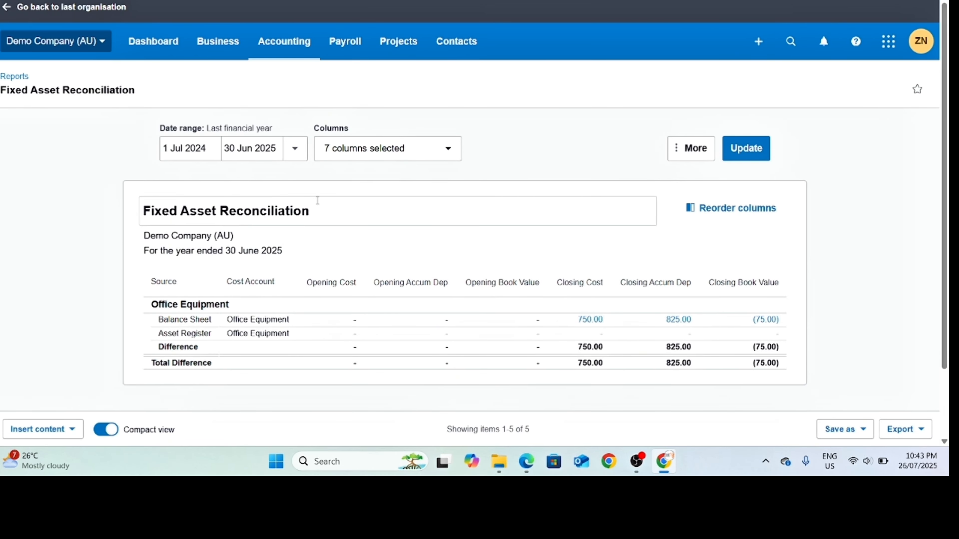
- Run the Fixed Asset Reconciliation report for this financial year, 1 Jul 2025 to 30 Jun 2026
left_click(294, 148)
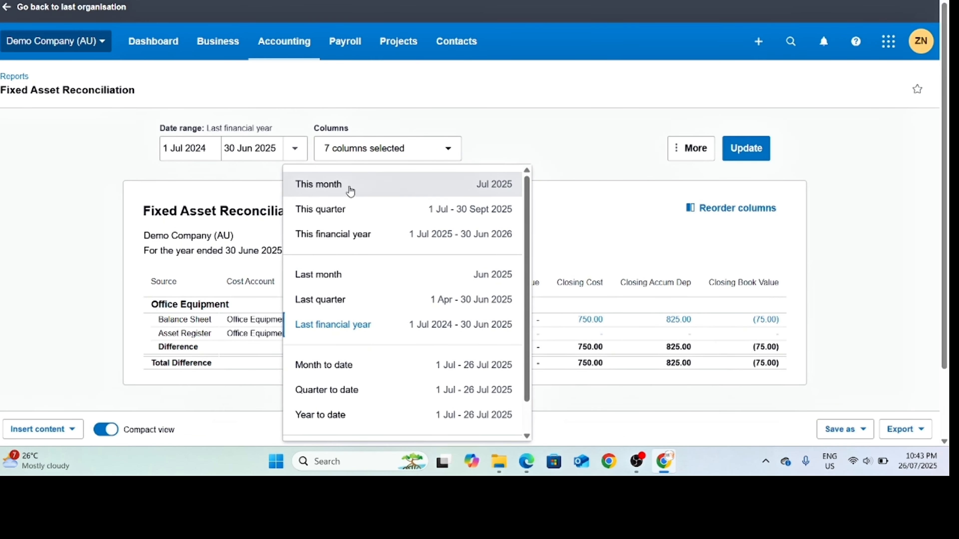
left_click(368, 237)
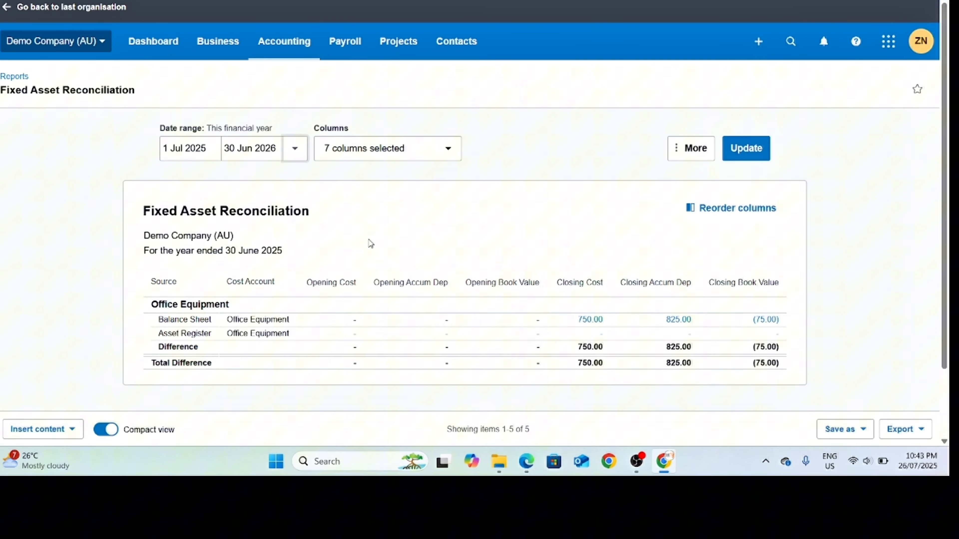
left_click(290, 150)
left_click(430, 174)
left_click(755, 155)
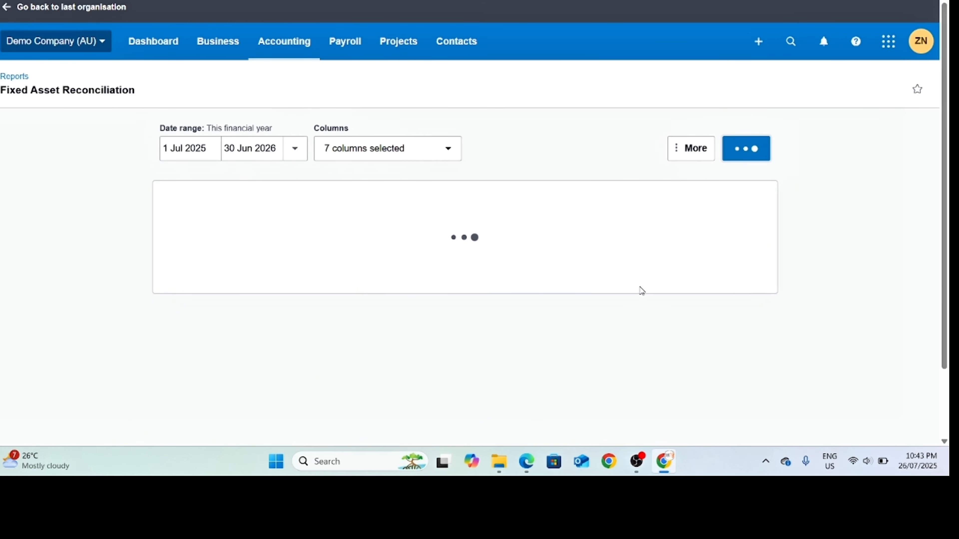
scroll(312, 336, "down", 2)
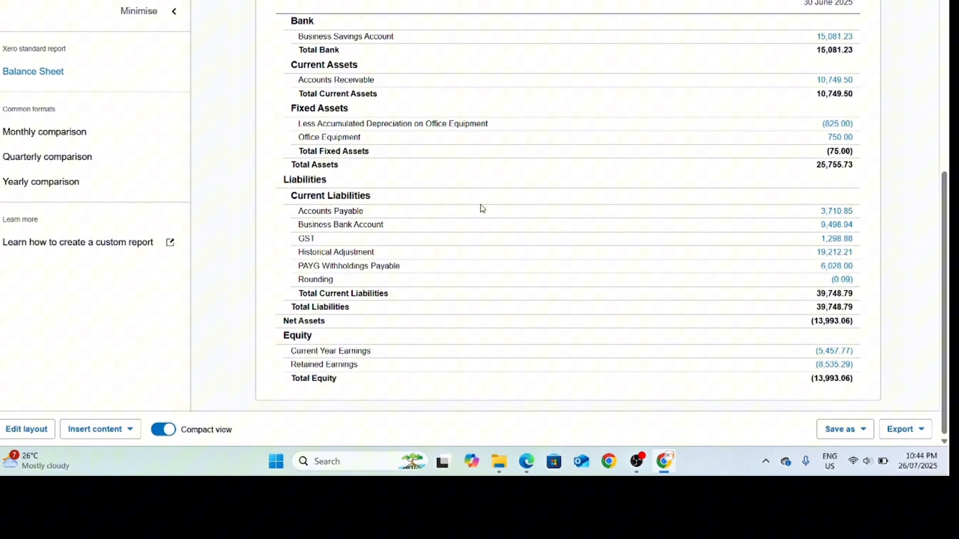
- Leave the Balance Sheet for the manual journals list and start a new manual journal
scroll(308, 71, "up", 6)
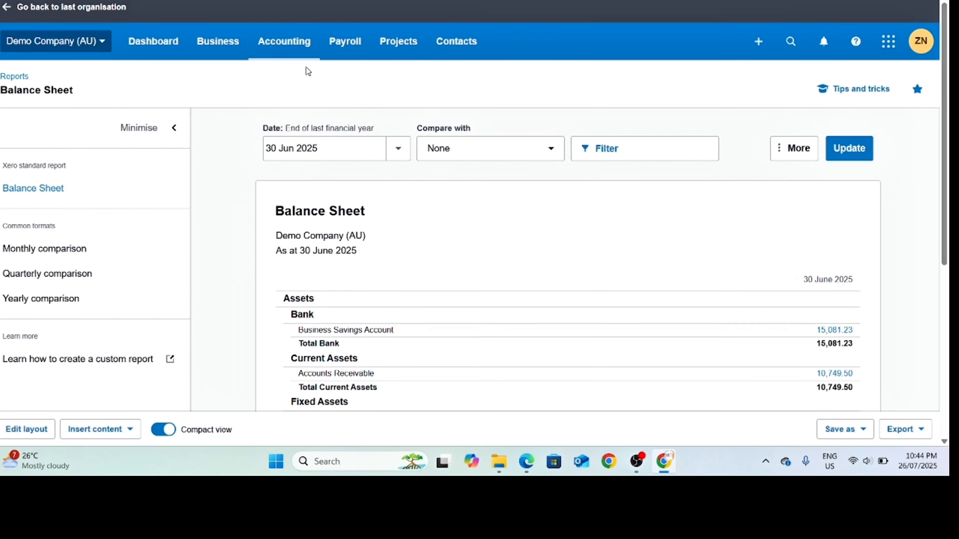
left_click(284, 38)
scroll(307, 347, "down", 6)
left_click(303, 170)
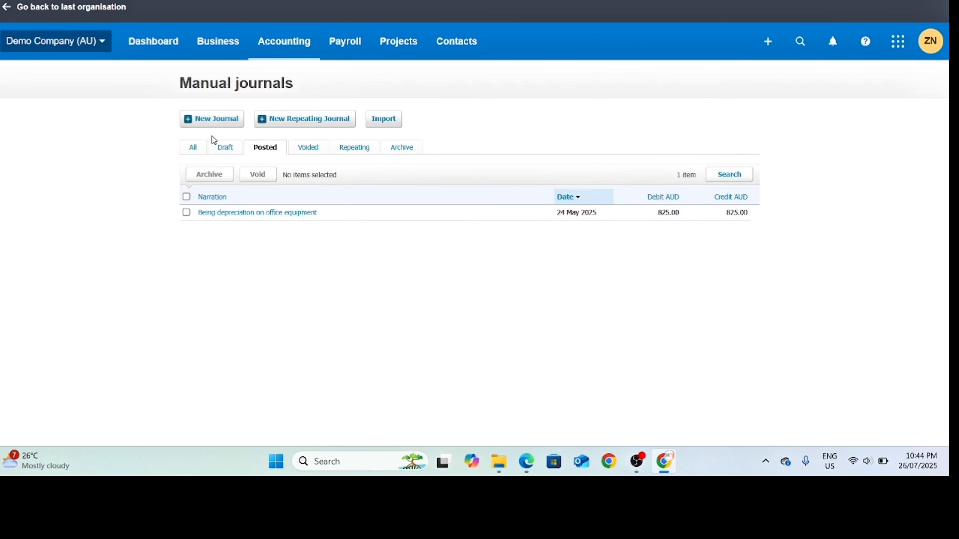
left_click(206, 121)
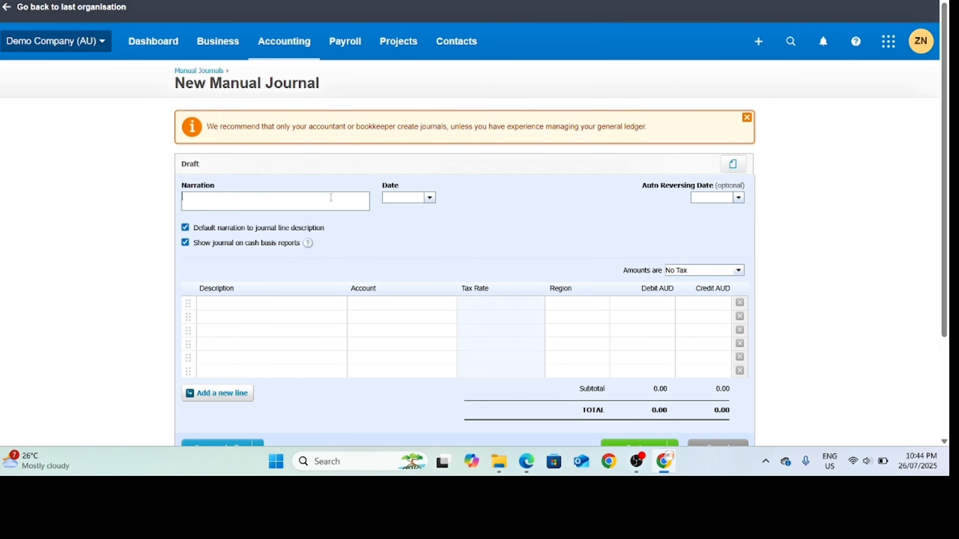
- Enter "To get Demo company right" as the journal narration and set its date to 26 Jul 2025
type("a")
type("T")
type(" get ")
type("Demo co")
type("mpany right")
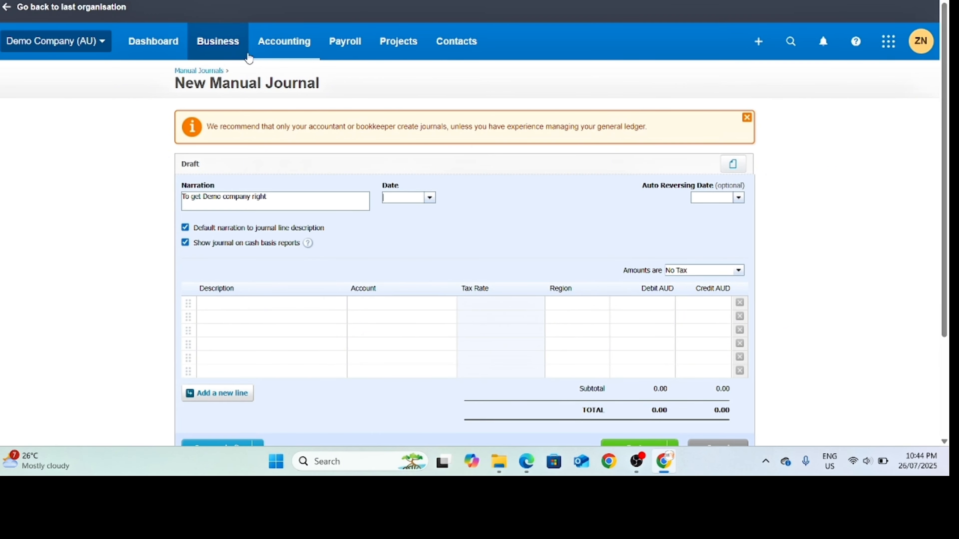
type("26.")
type("/0")
type("7/2025")
key("Tab")
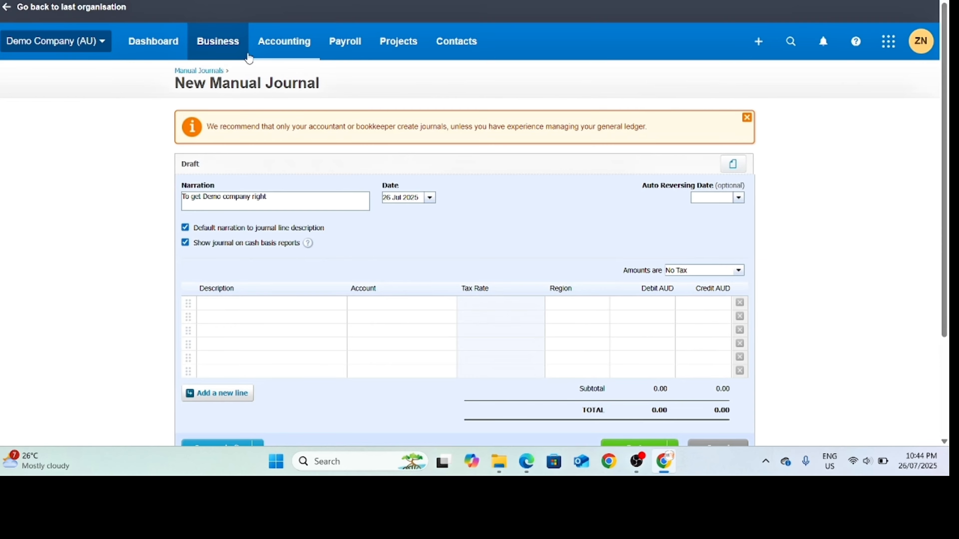
- Add a first journal line debiting 6,500.00 to account 720 - Computer Equipment
left_click(405, 304)
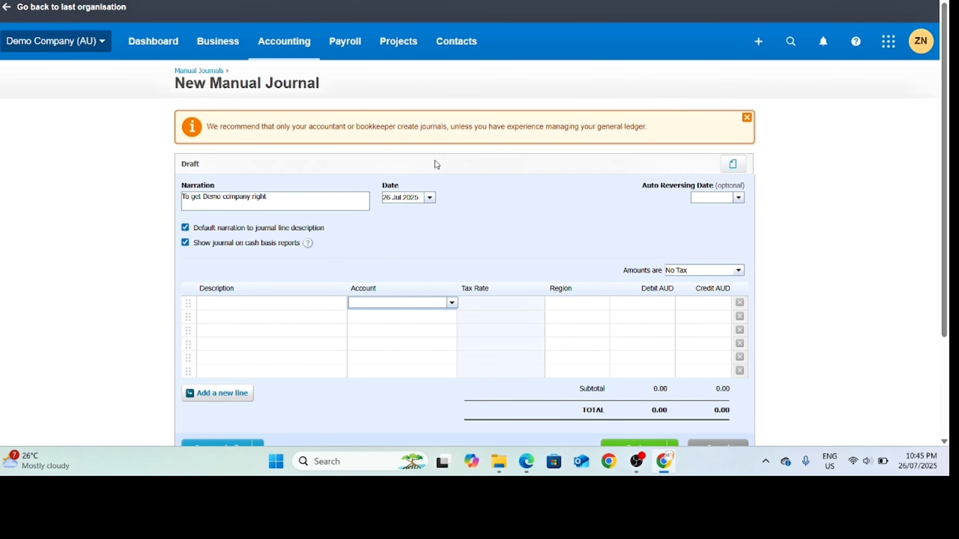
type("compu")
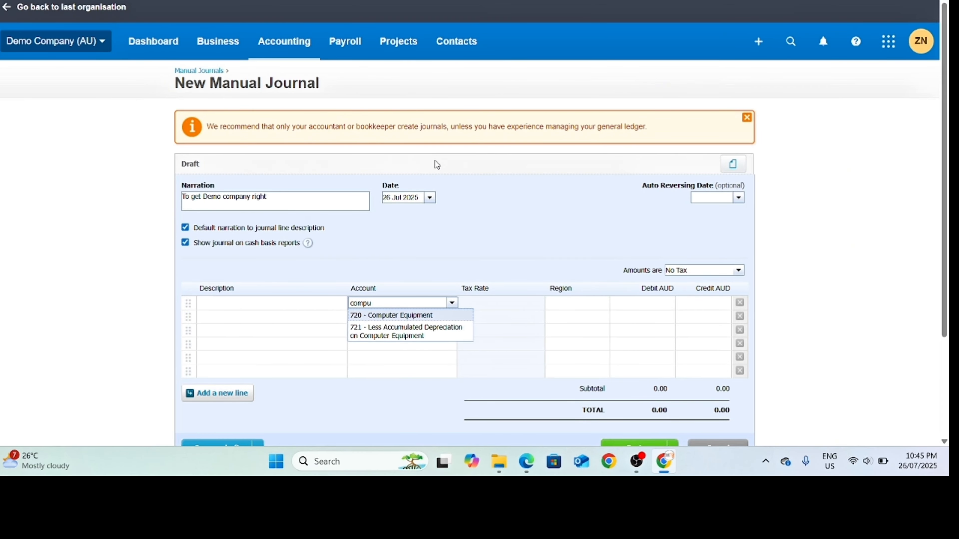
left_click(390, 315)
key("Tab")
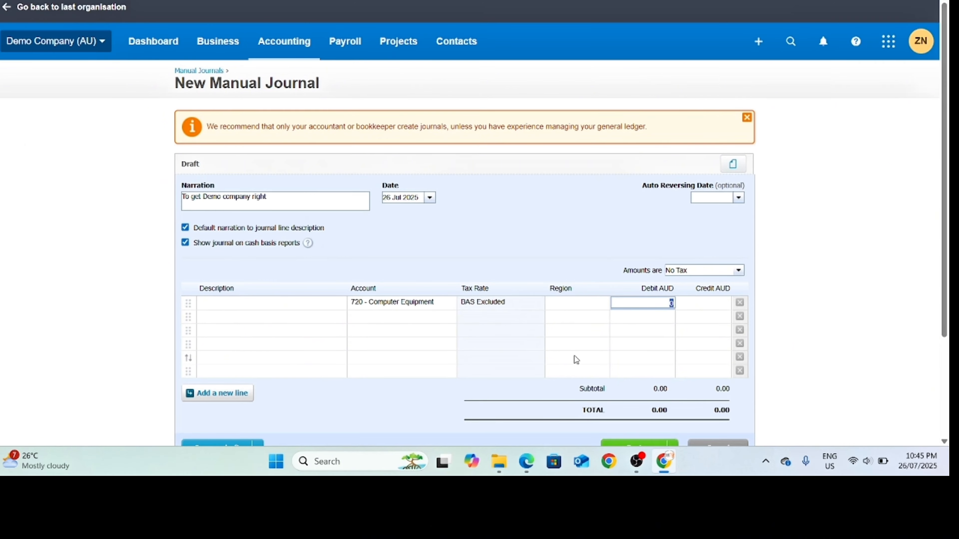
type("6,500")
key("Tab")
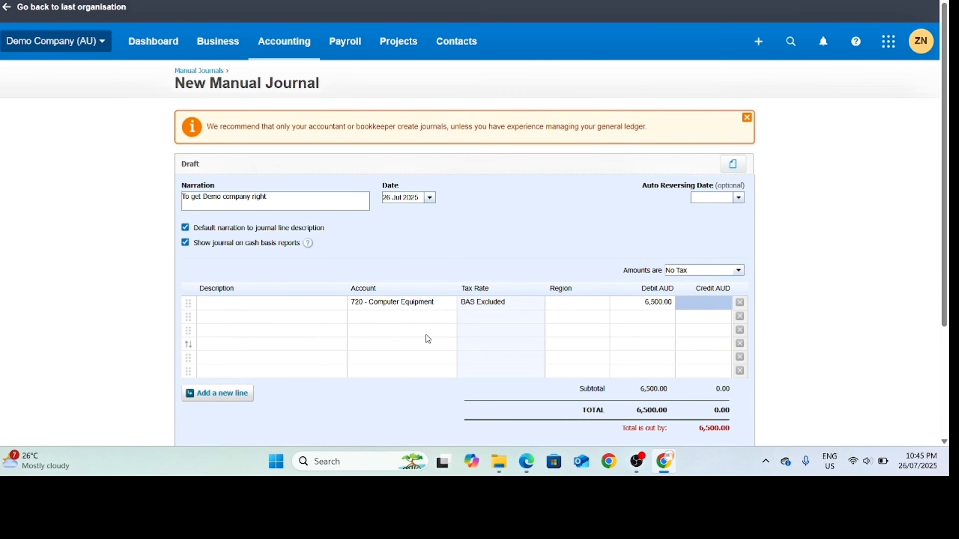
- Add a second journal line debiting 11,250.00 to account 710 - Office Equipment
left_click(415, 316)
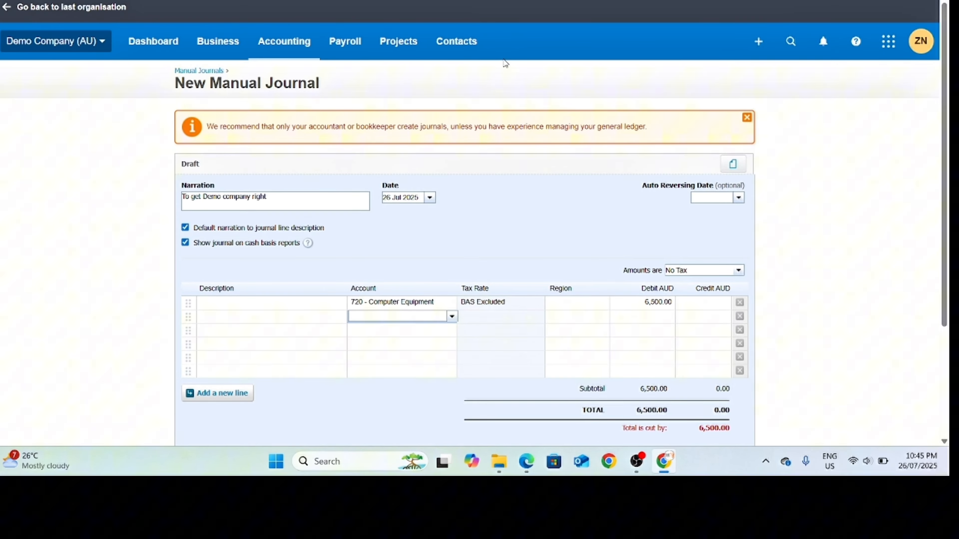
type("office")
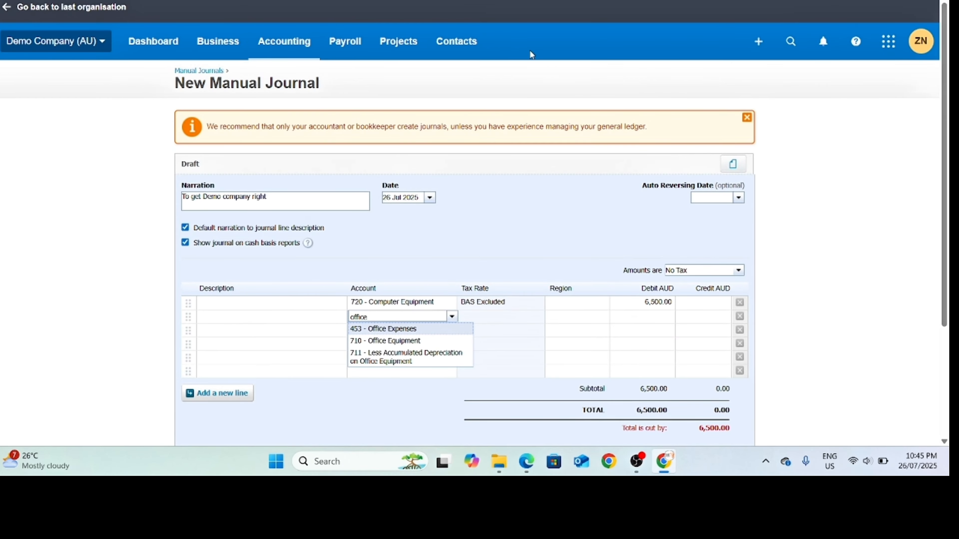
left_click(416, 342)
key("Tab")
key("Tab")
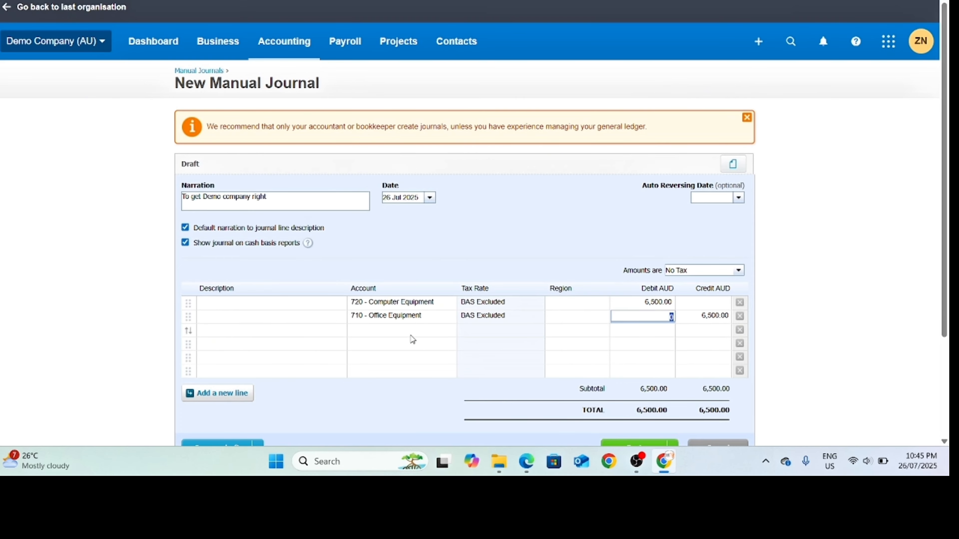
type("11250")
key("Tab")
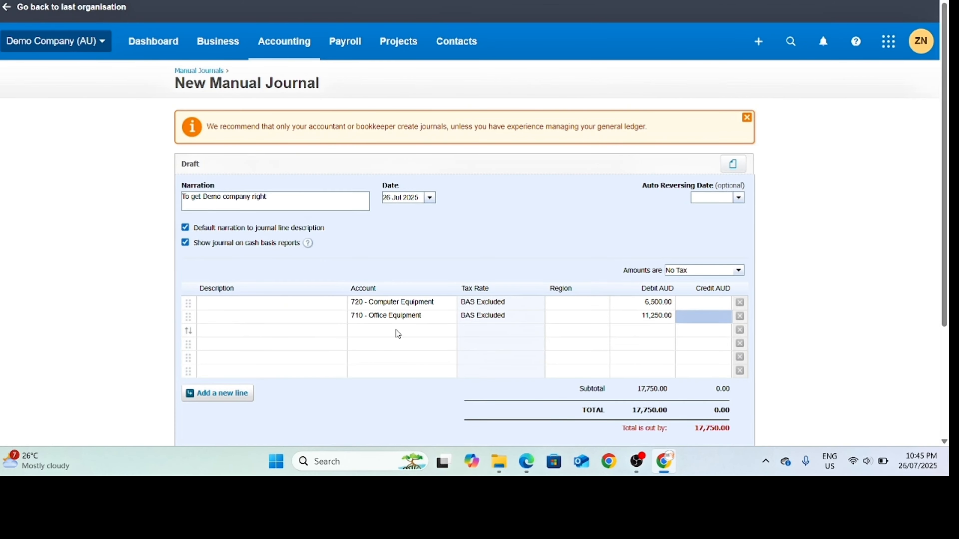
- Add a balancing credit line to account 850 - Suspense and post the manual journal
left_click(396, 330)
type("sus")
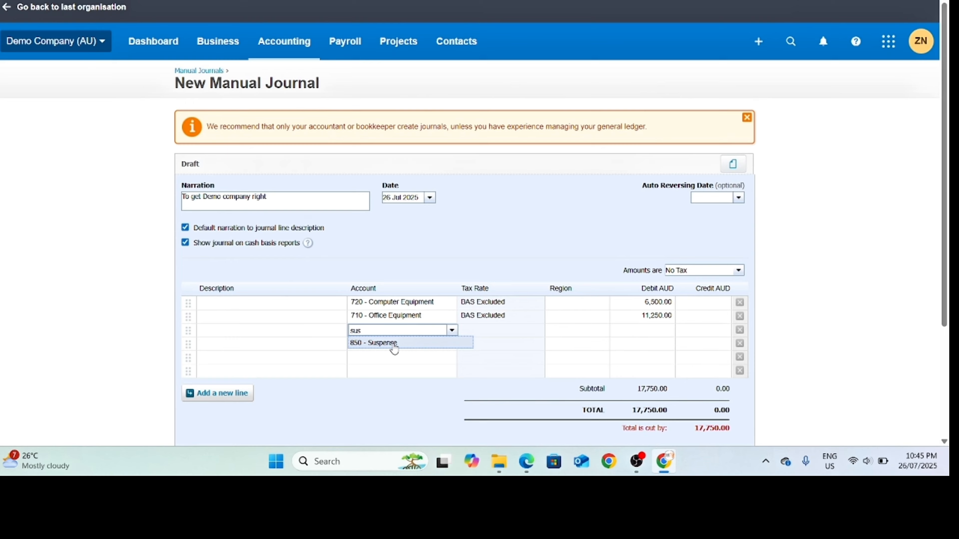
left_click(392, 343)
scroll(621, 339, "down", 1)
scroll(619, 336, "down", 3)
left_click(635, 323)
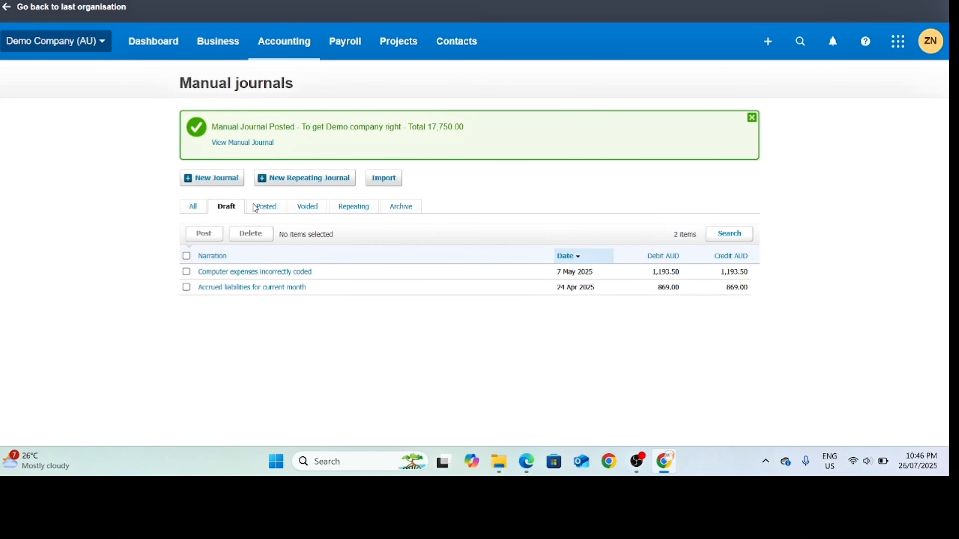
- List all manual journals and rerun the Fixed Asset Reconciliation report for this financial year
left_click(193, 207)
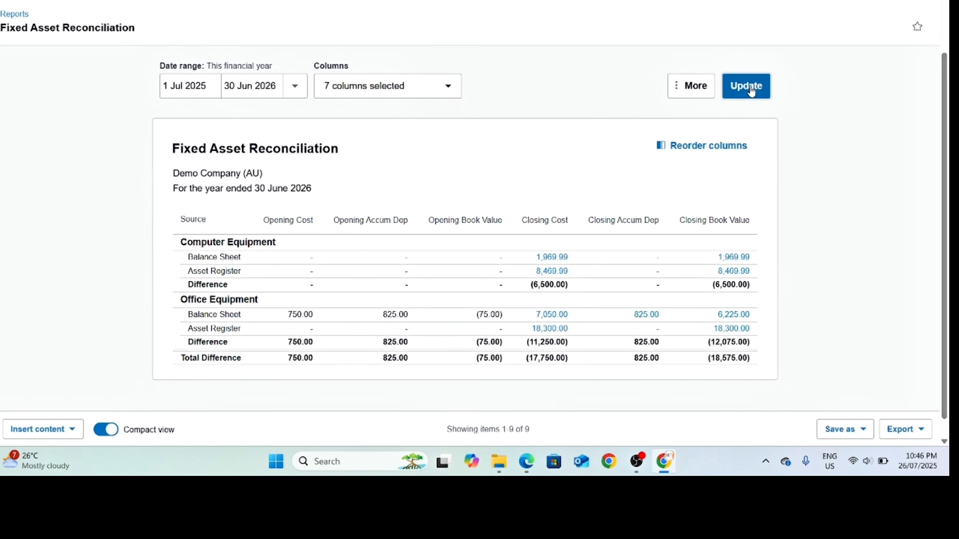
left_click(751, 92)
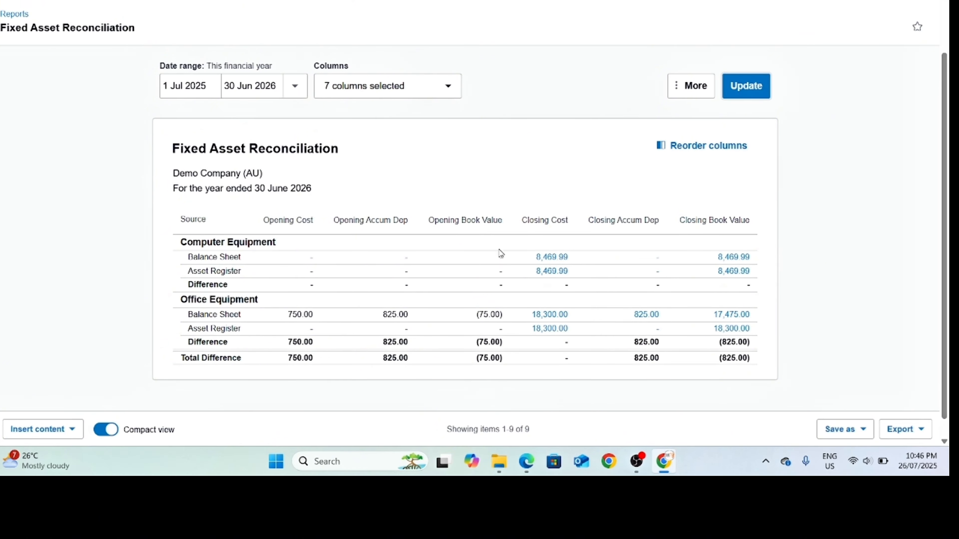
- Go to the fixed assets register and show the registered assets
scroll(501, 253, "up", 2)
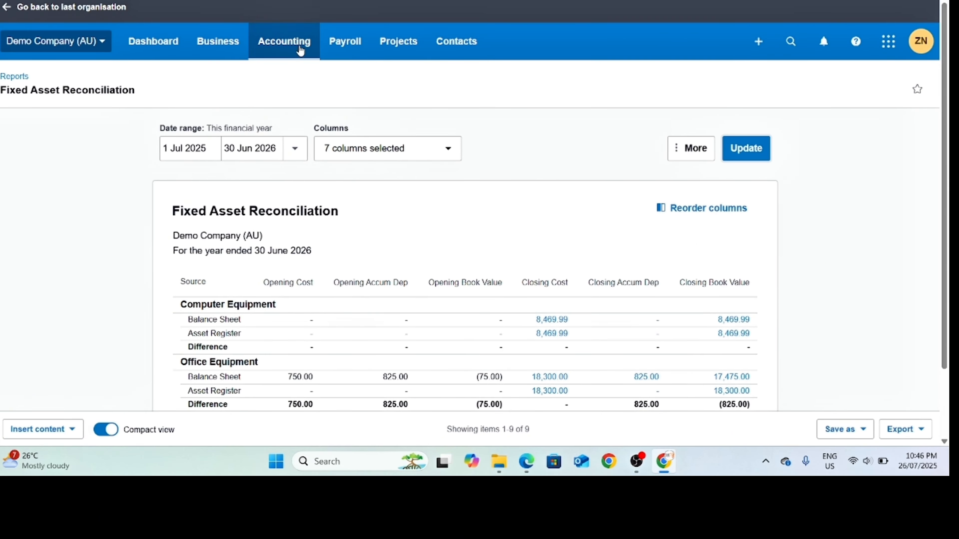
left_click(284, 41)
left_click(299, 424)
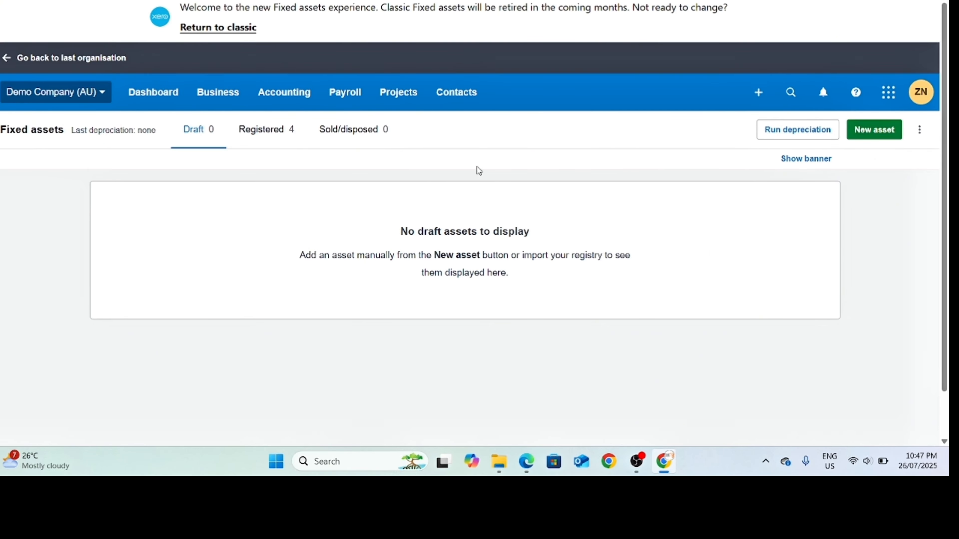
left_click(261, 132)
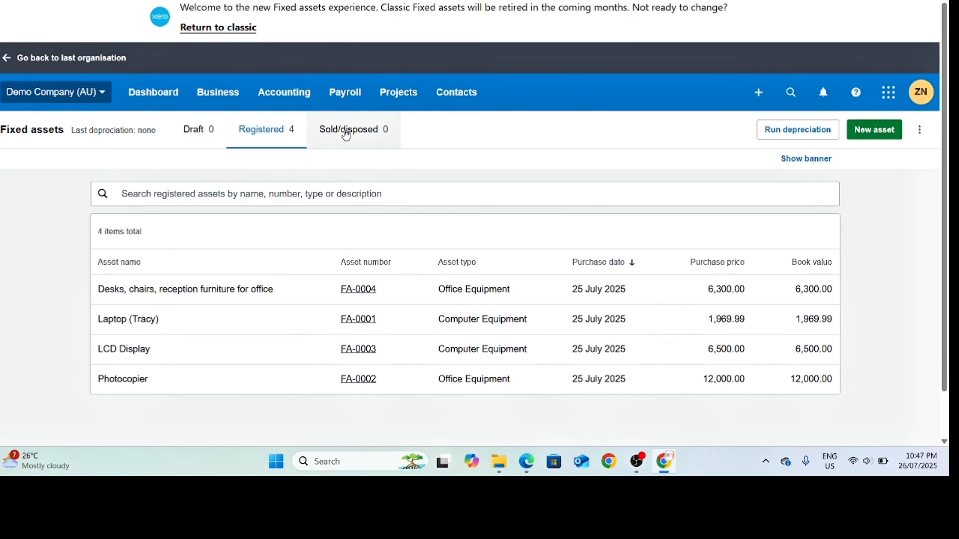
- Open the fixed asset settings and view the asset types with their linked accounts
left_click(921, 131)
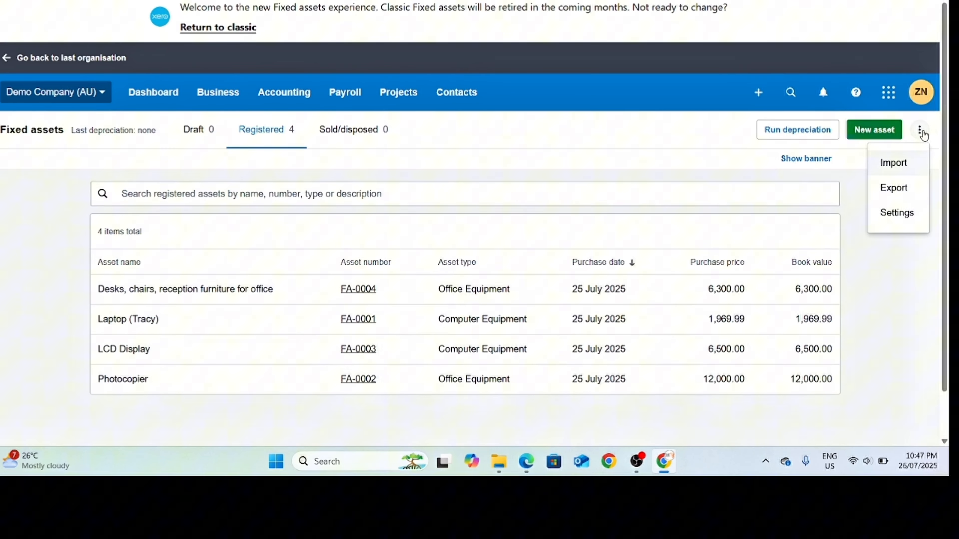
left_click(897, 214)
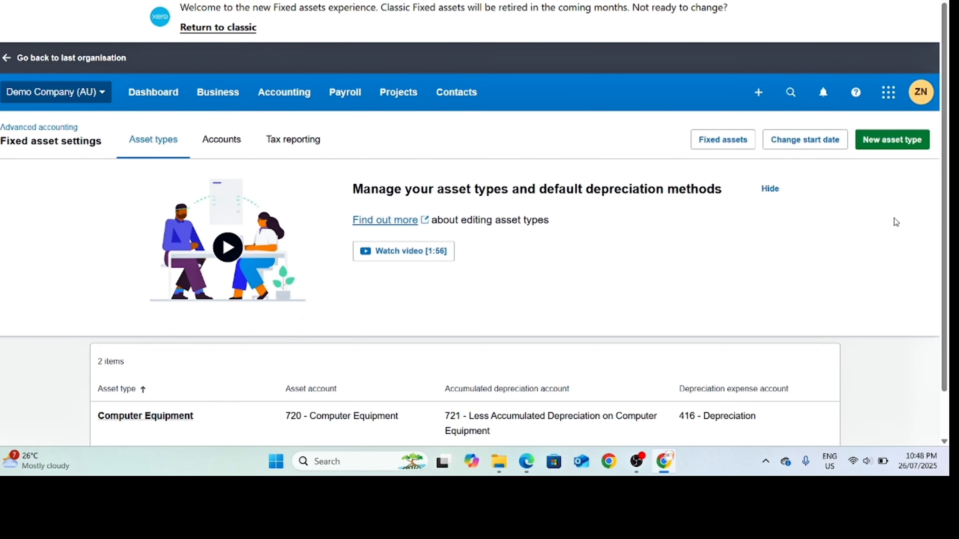
scroll(892, 223, "down", 1)
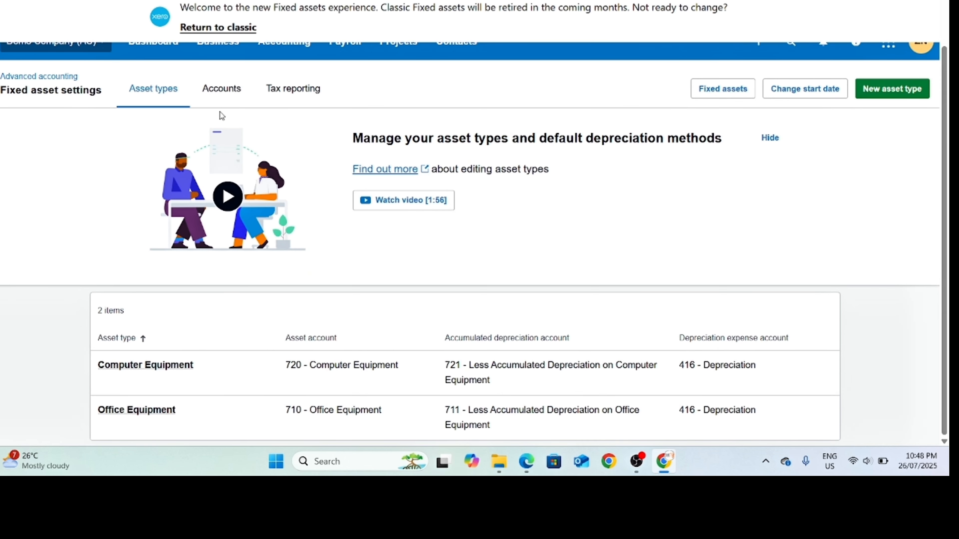
- Review the default journal accounts for disposals and the tax reporting section of the fixed asset settings
left_click(233, 94)
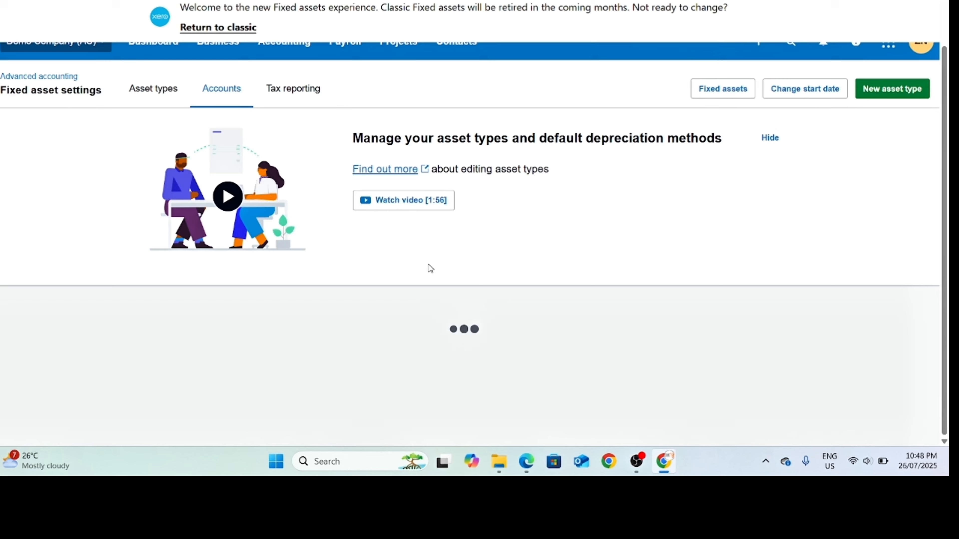
scroll(474, 290, "down", 3)
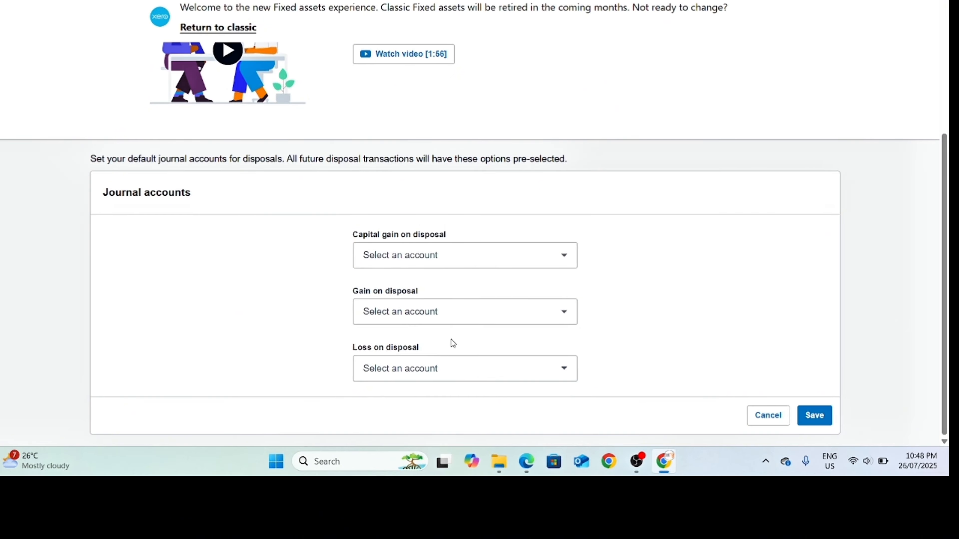
scroll(453, 342, "up", 4)
left_click(315, 151)
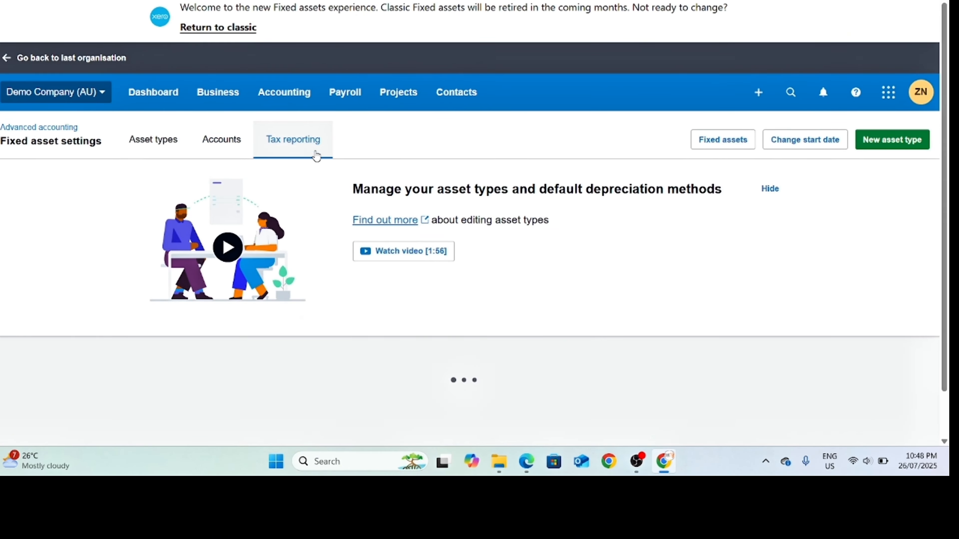
scroll(495, 312, "down", 4)
scroll(411, 297, "up", 4)
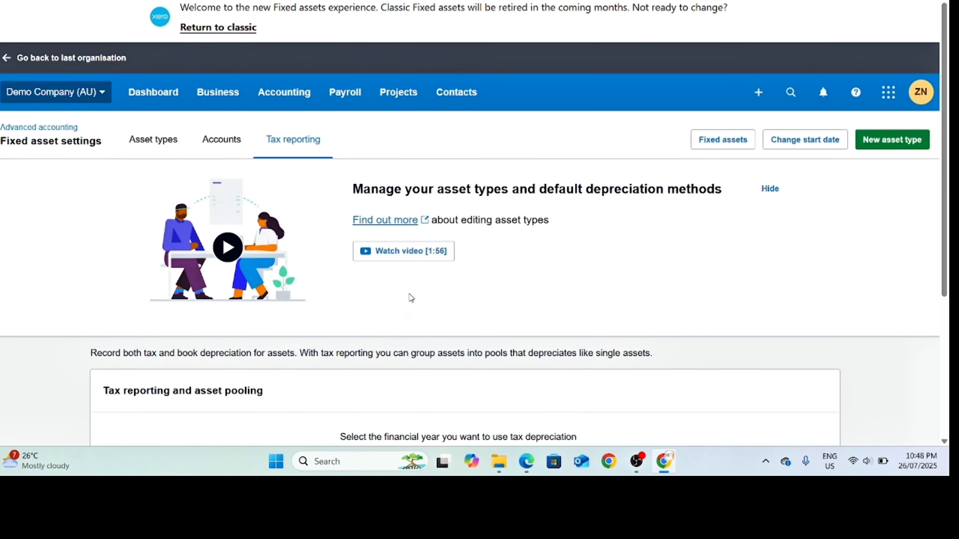
- Start a new asset type in the fixed asset settings and name it Motor Vehicles
left_click(149, 137)
scroll(470, 299, "down", 1)
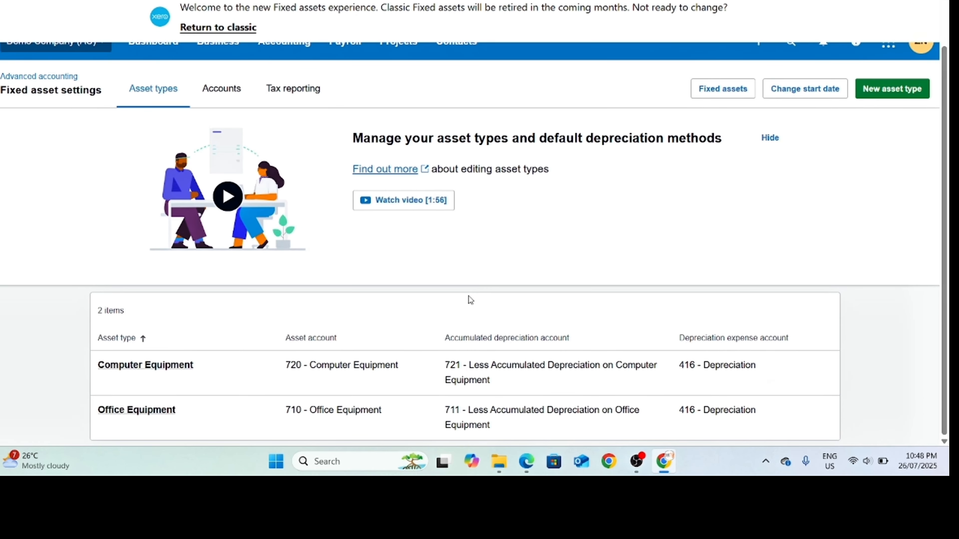
left_click(898, 89)
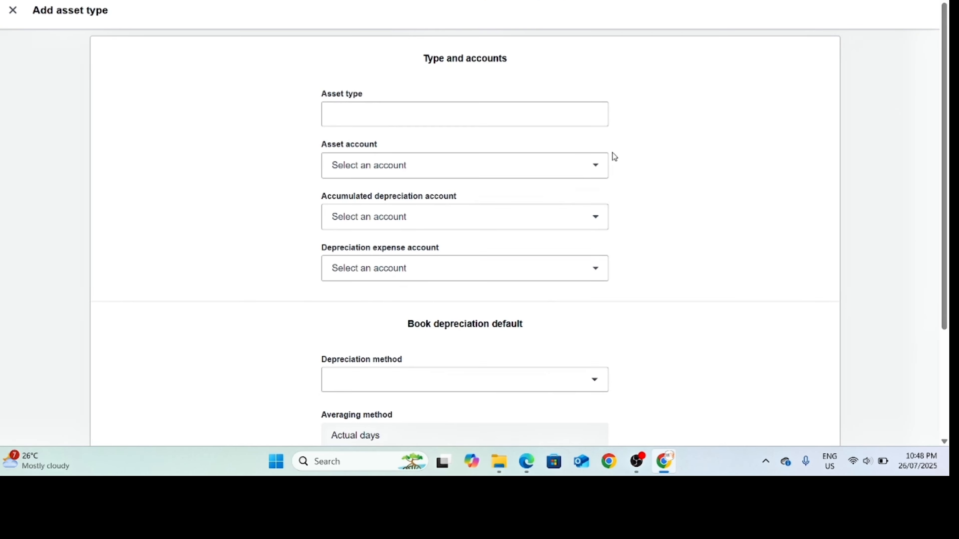
left_click(494, 118)
type("Mot")
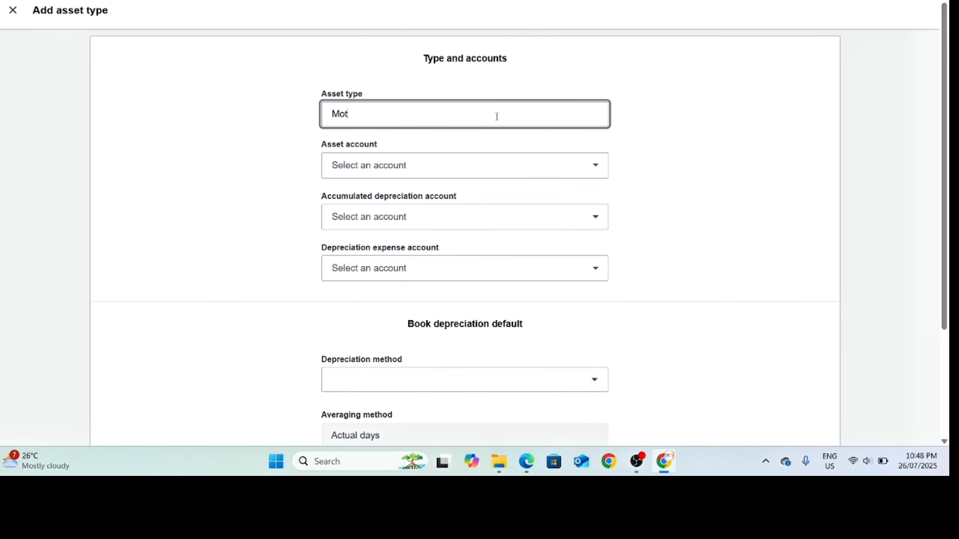
type("or Vehiclez")
key("BackSpace")
key("BackSpace")
type("s")
- Search the asset account options of the new asset type for a motor vehicle account
left_click(493, 175)
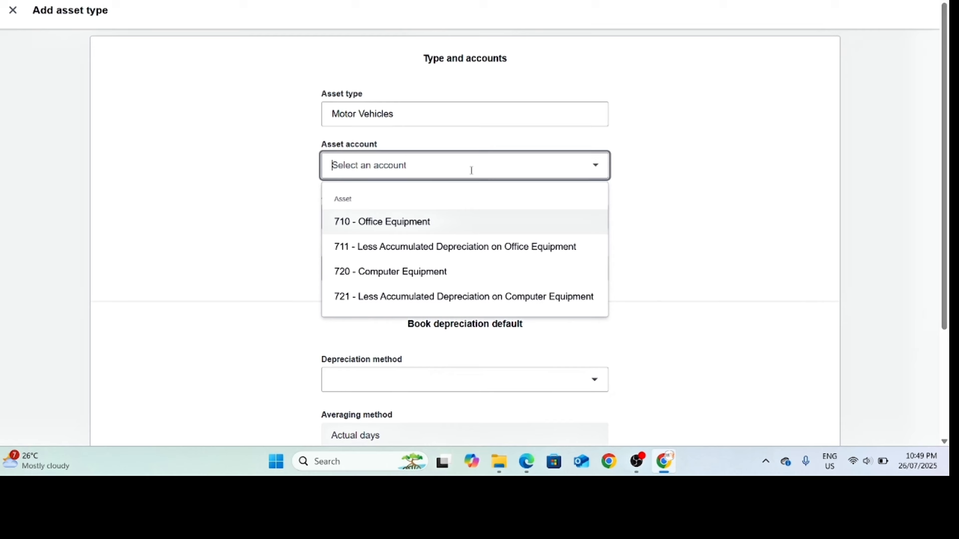
scroll(431, 212, "down", 4)
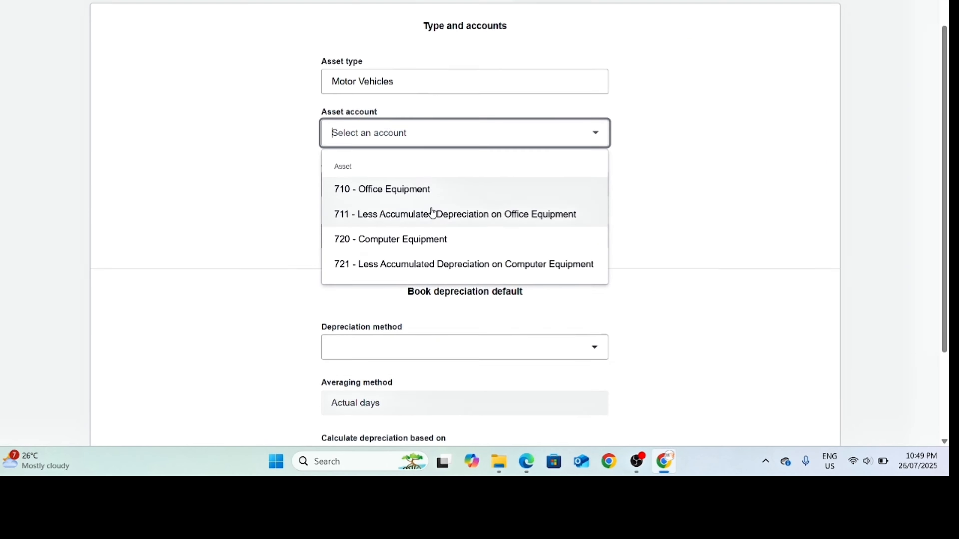
scroll(699, 192, "up", 4)
left_click(699, 192)
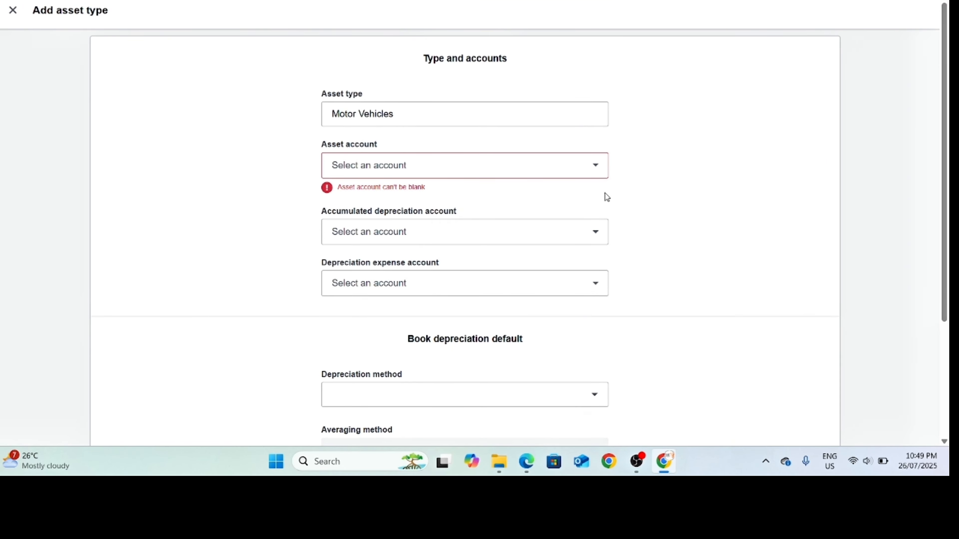
left_click(528, 162)
type("mot")
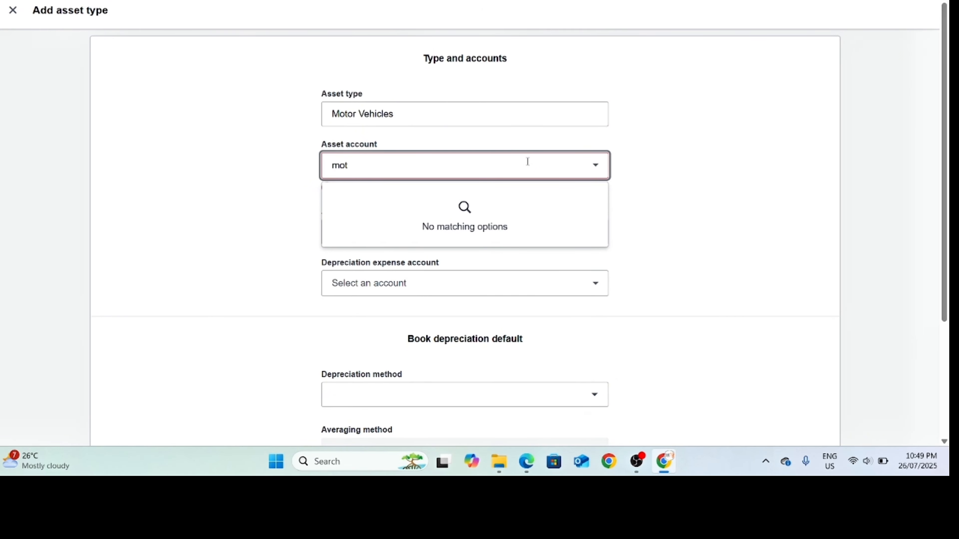
key("BackSpace")
key("BackSpace")
key("BackSpace")
- Switch to the manual journals browser tab and open the chart of accounts from there
left_click(479, 93)
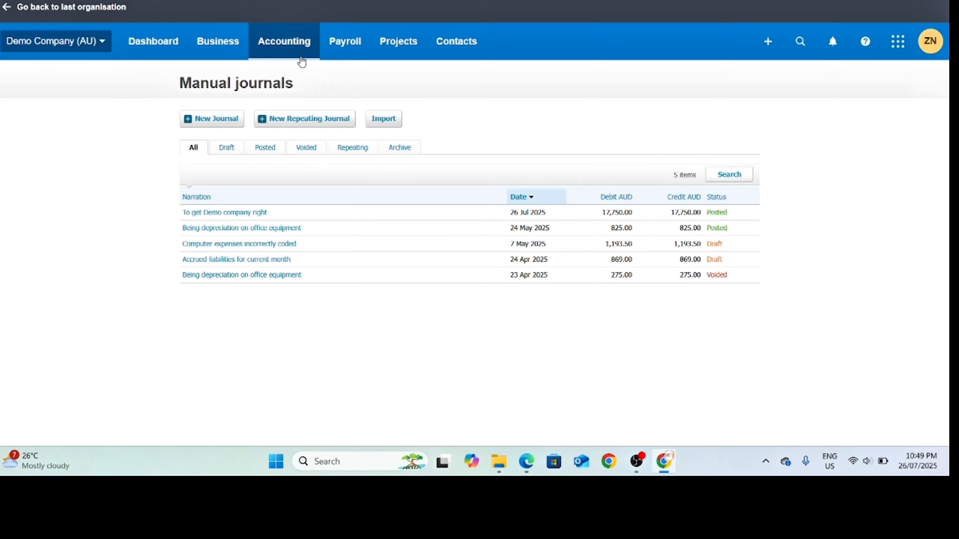
left_click(301, 57)
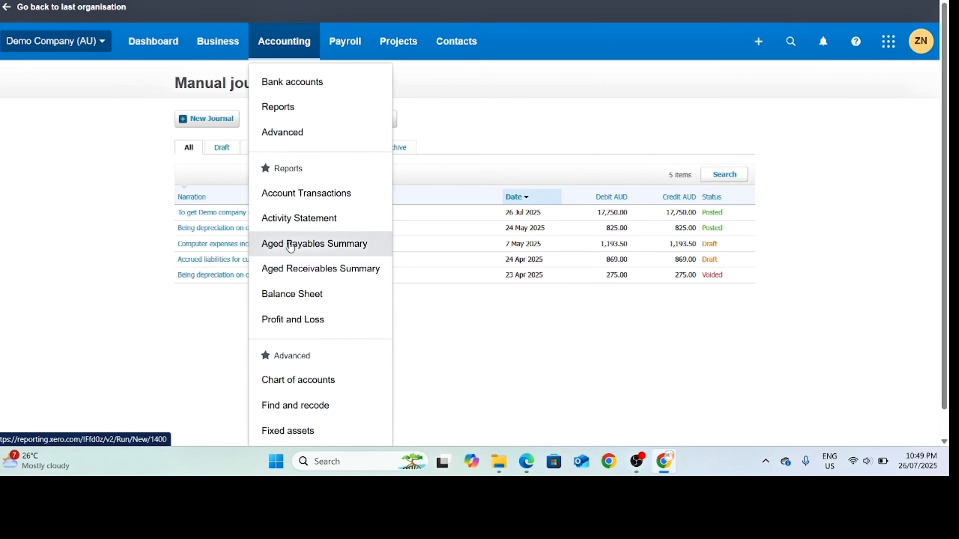
scroll(312, 378, "down", 1)
left_click(311, 362)
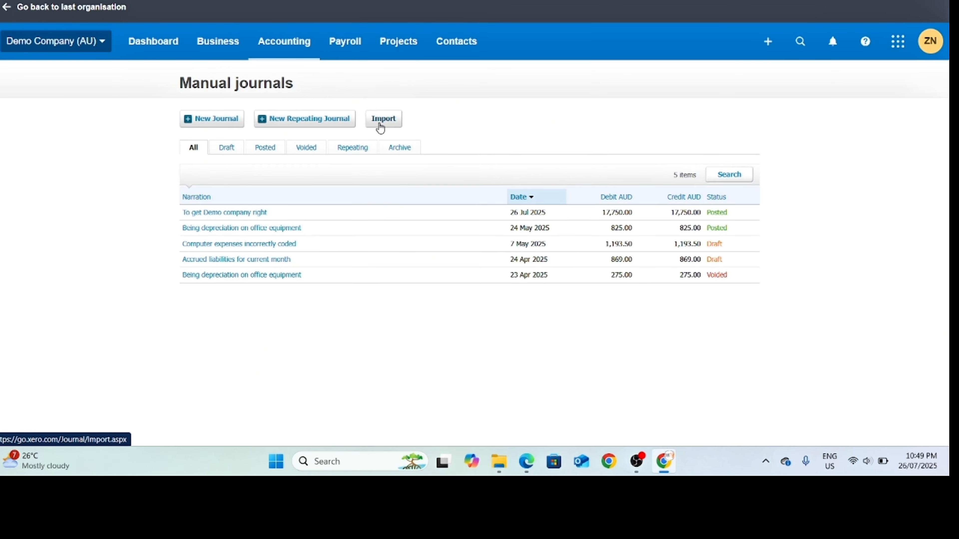
scroll(379, 124, "down", 5)
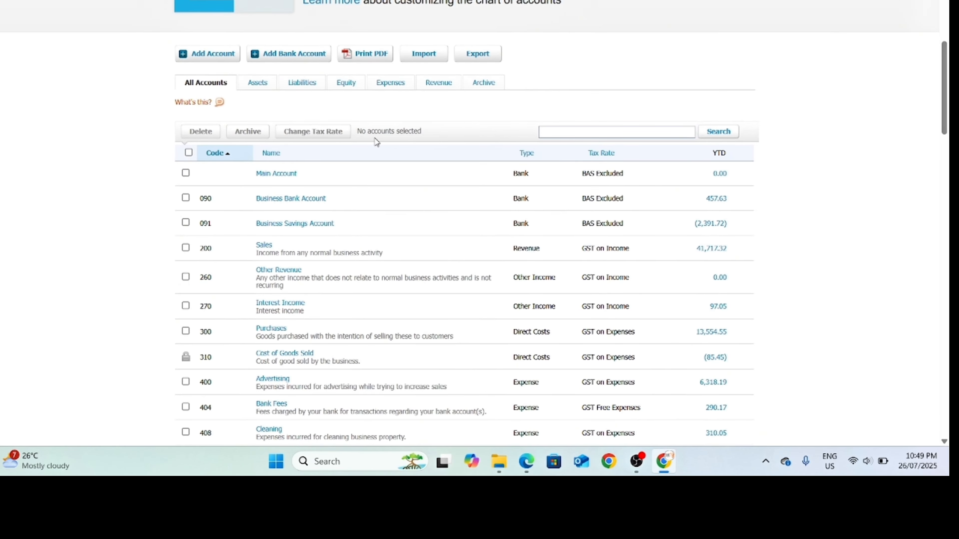
- Add a Fixed Asset account with code 744 and the name Motor Vehicle to the chart of accounts
left_click(214, 55)
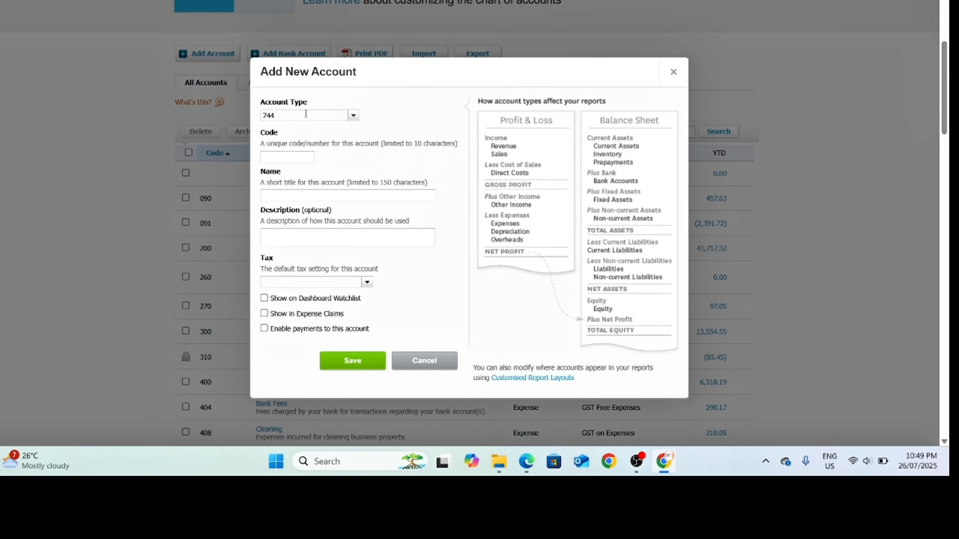
left_click(306, 114)
left_click(293, 177)
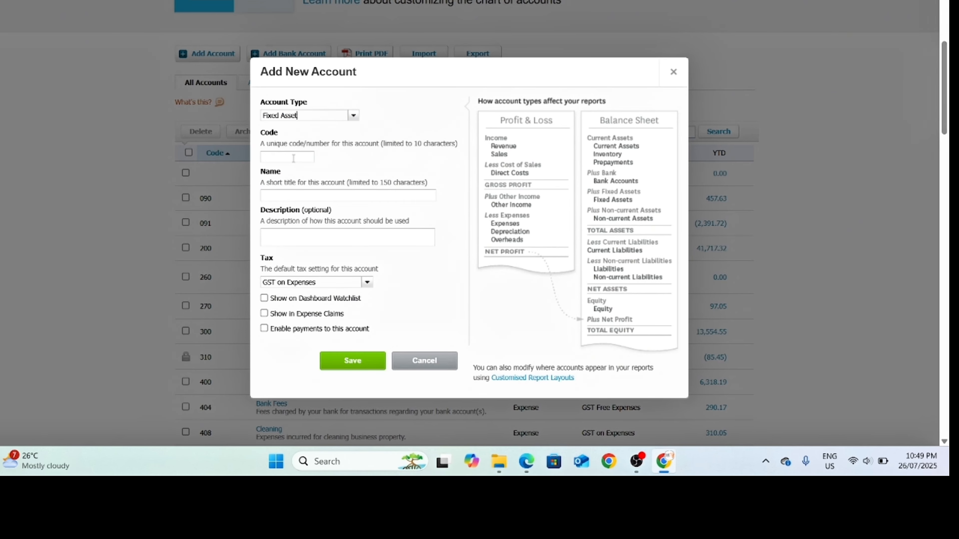
type("744")
key("Tab")
type("Mo")
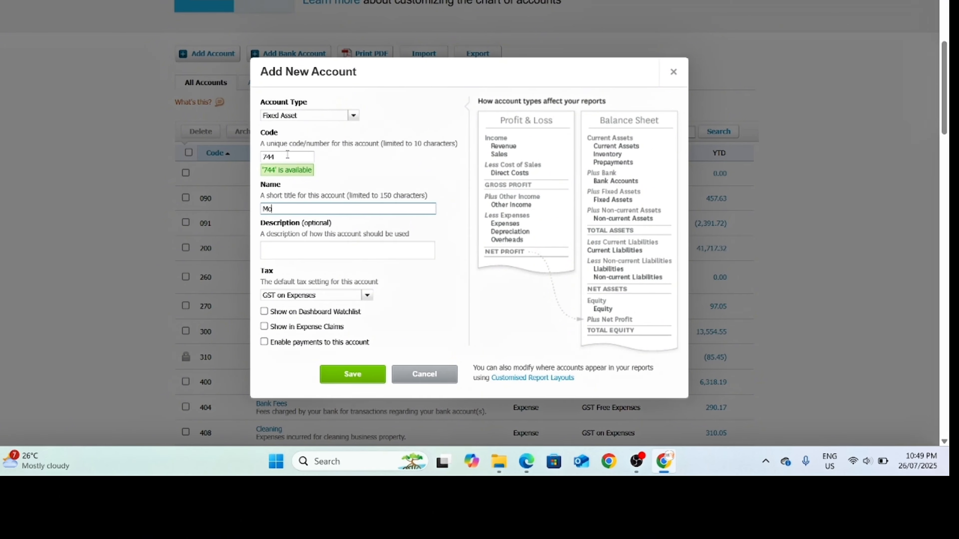
type("tor Vehicle")
key("Tab")
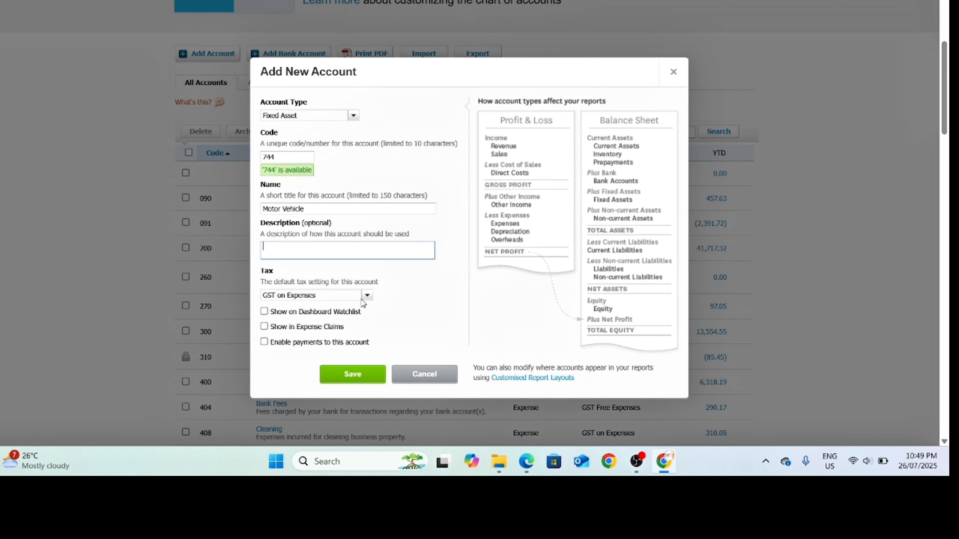
scroll(407, 283, "down", 3)
scroll(434, 235, "up", 5)
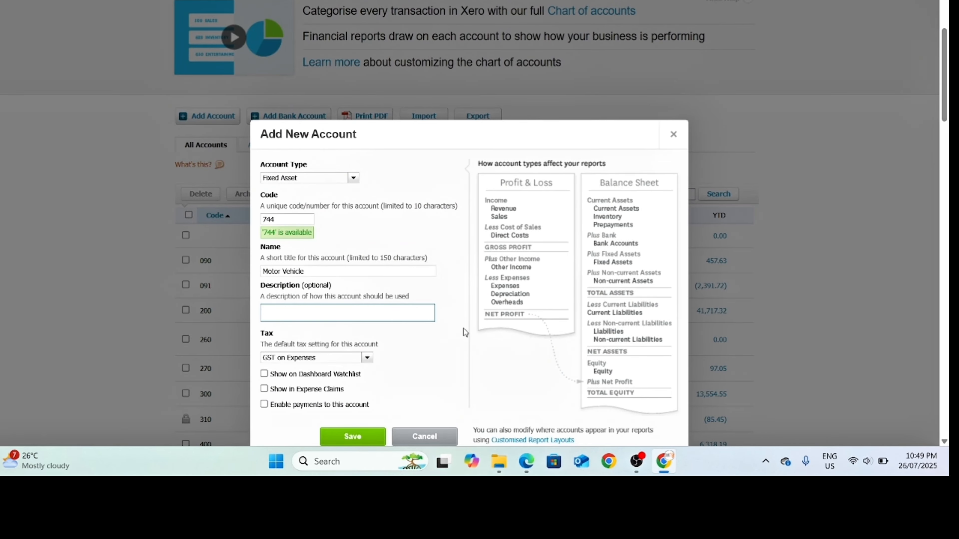
scroll(453, 325, "down", 3)
left_click(355, 313)
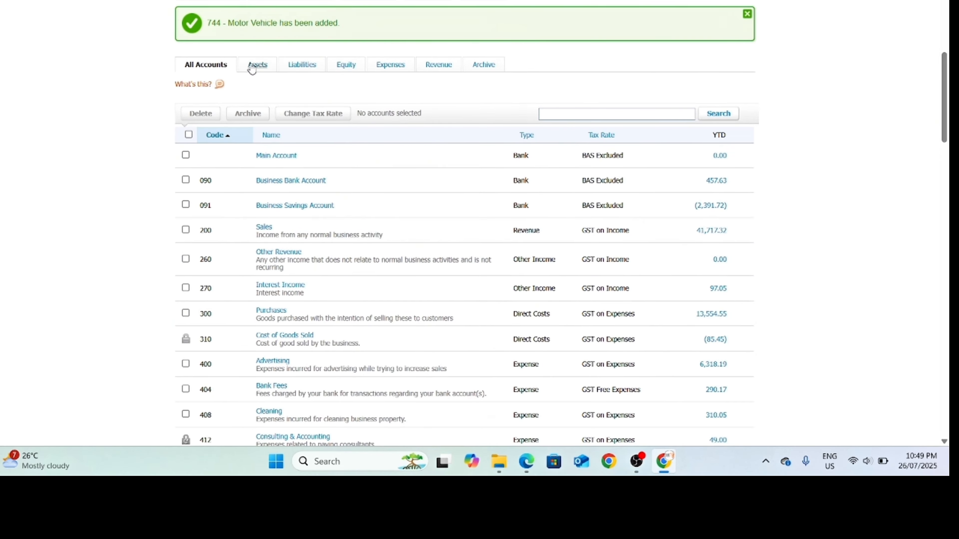
- List only the asset accounts and check the entry for the Motor Vehicle account
scroll(332, 238, "down", 3)
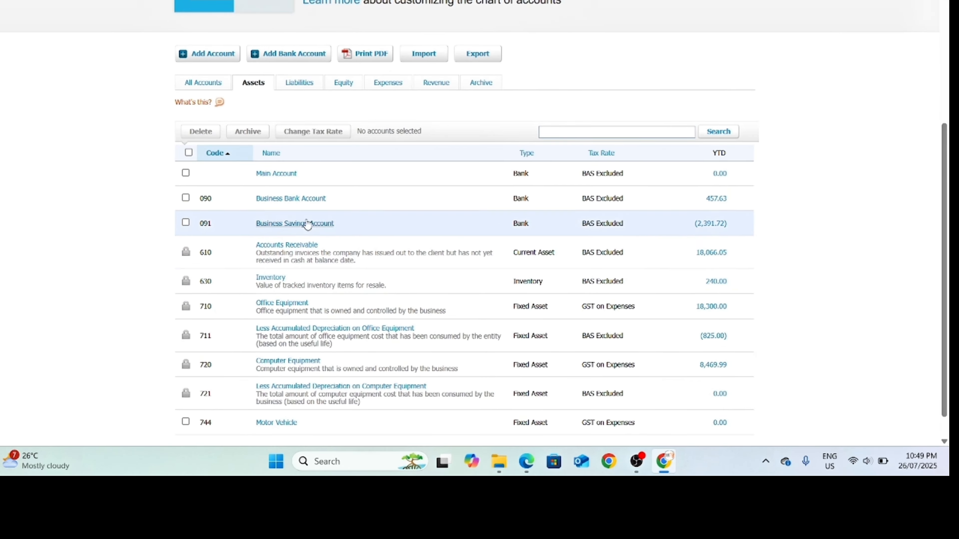
scroll(377, 314, "down", 1)
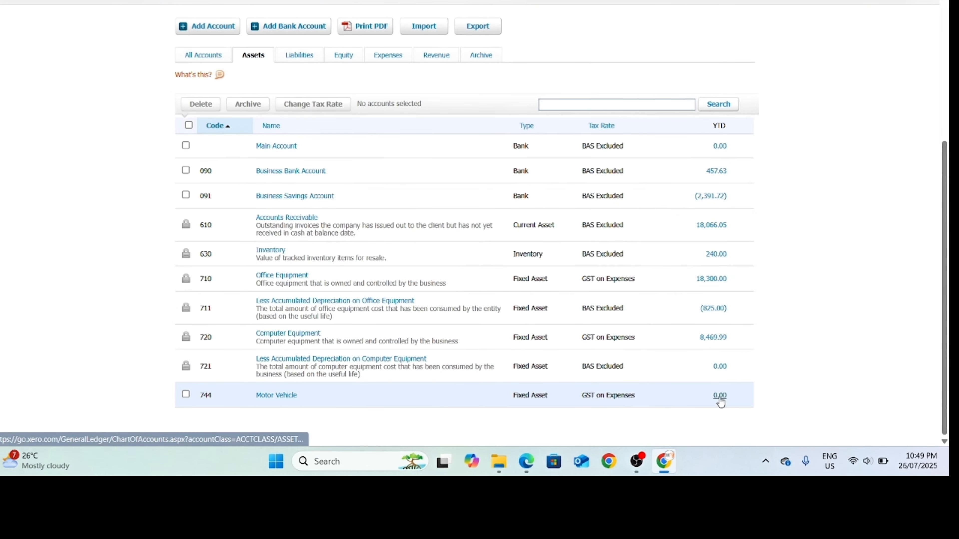
scroll(342, 159, "up", 4)
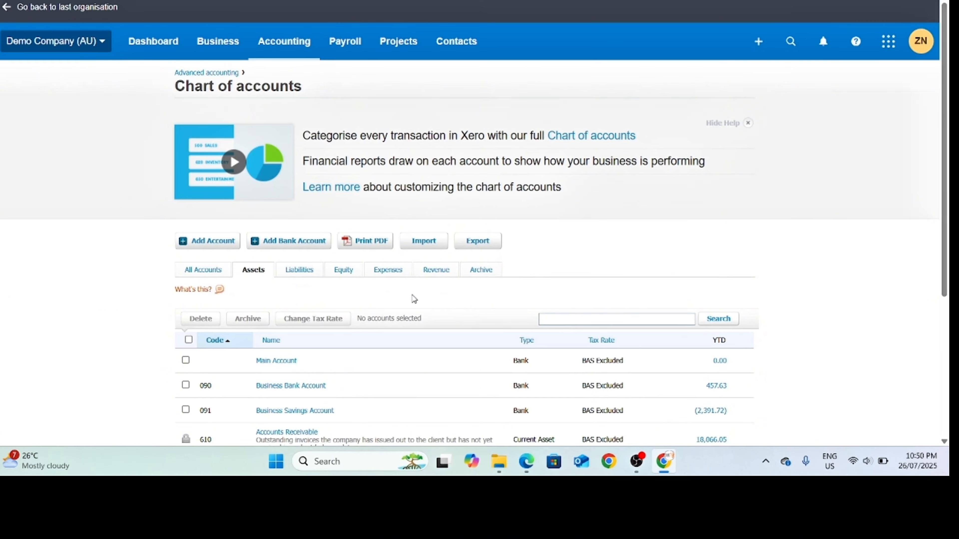
scroll(413, 220, "down", 4)
scroll(184, 118, "up", 3)
- Start another Fixed Asset account with code 745 and the name Accumulated Depreciation of Motor Vehicles
left_click(211, 213)
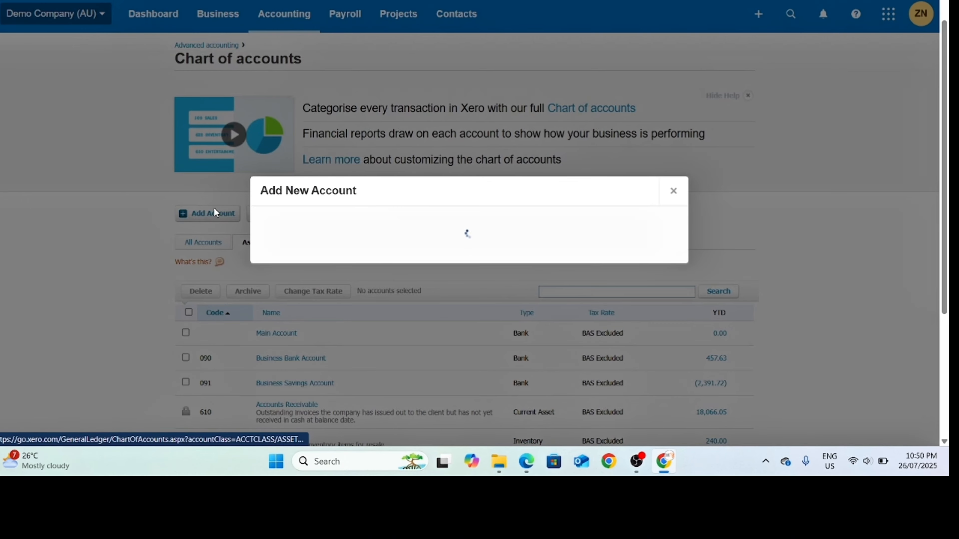
left_click(353, 115)
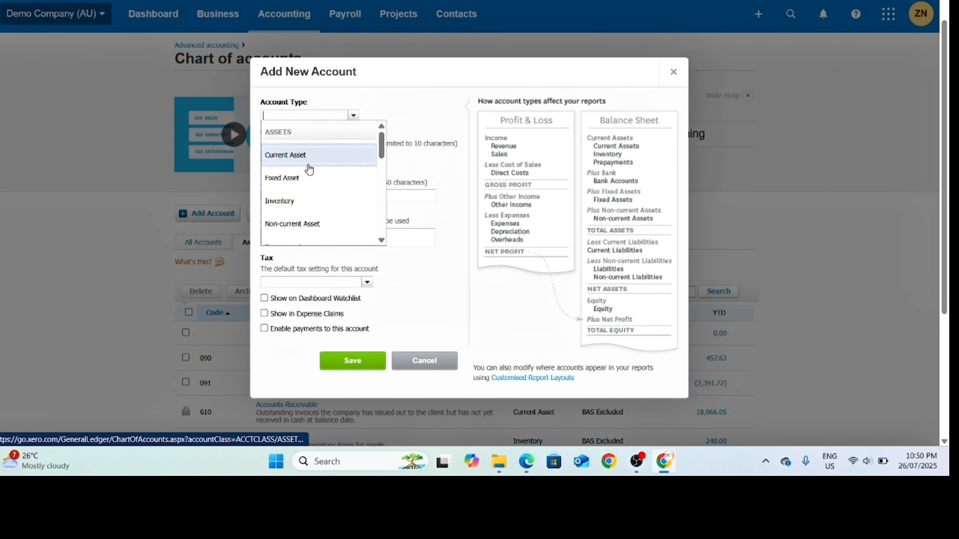
left_click(303, 179)
left_click(294, 156)
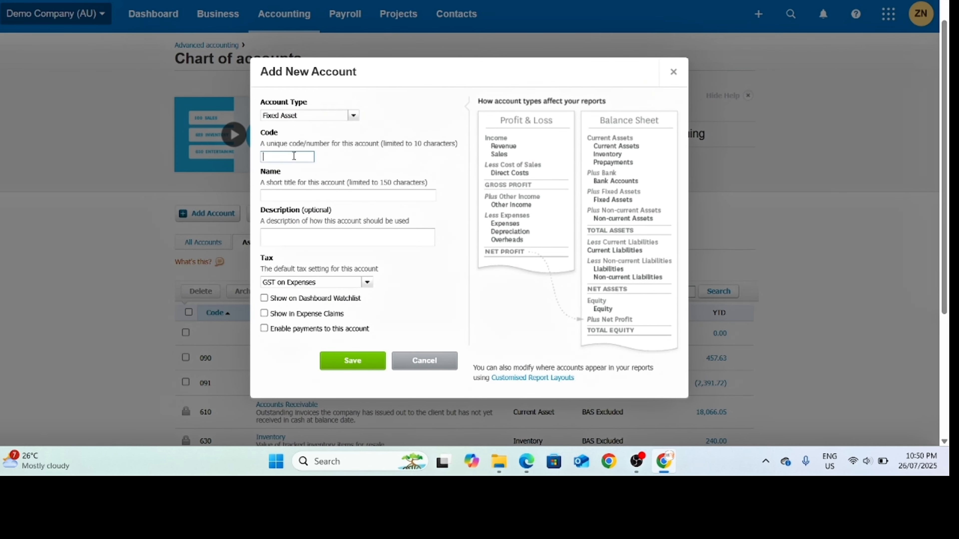
type("745")
key("Tab")
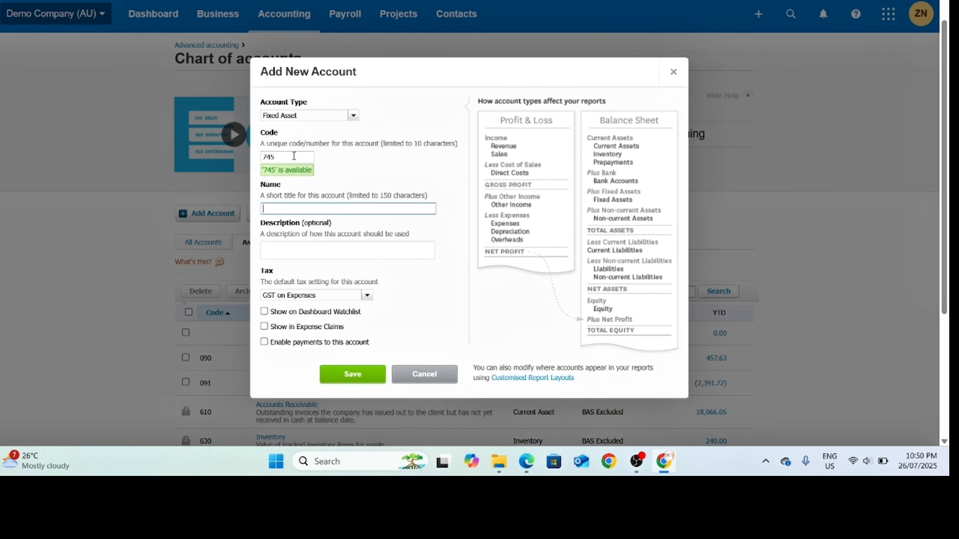
type("Accumulated Depreciation of Moto")
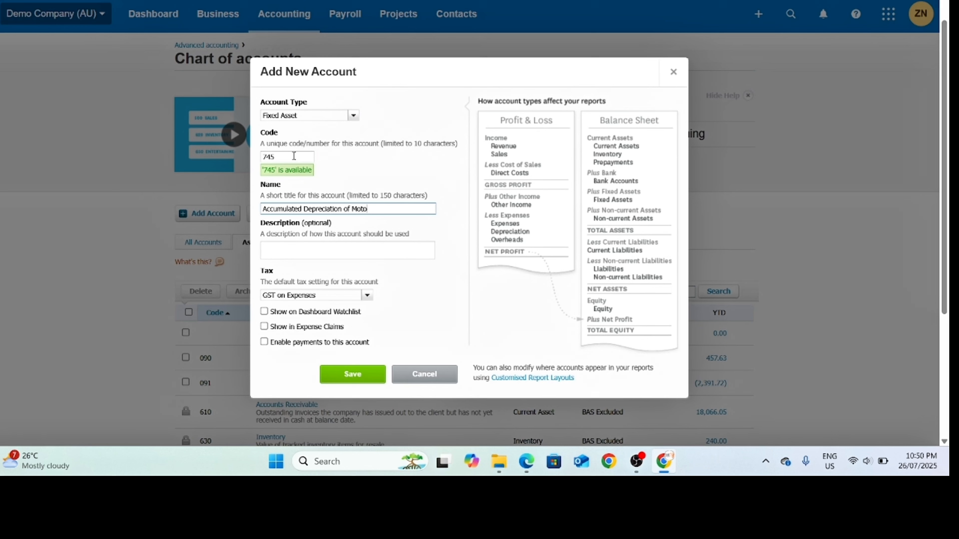
type("r Vehicles les")
- Set the default tax of new account 745 to BAS Excluded, keep the Fixed Asset type, and save the account
scroll(354, 308, "down", 2)
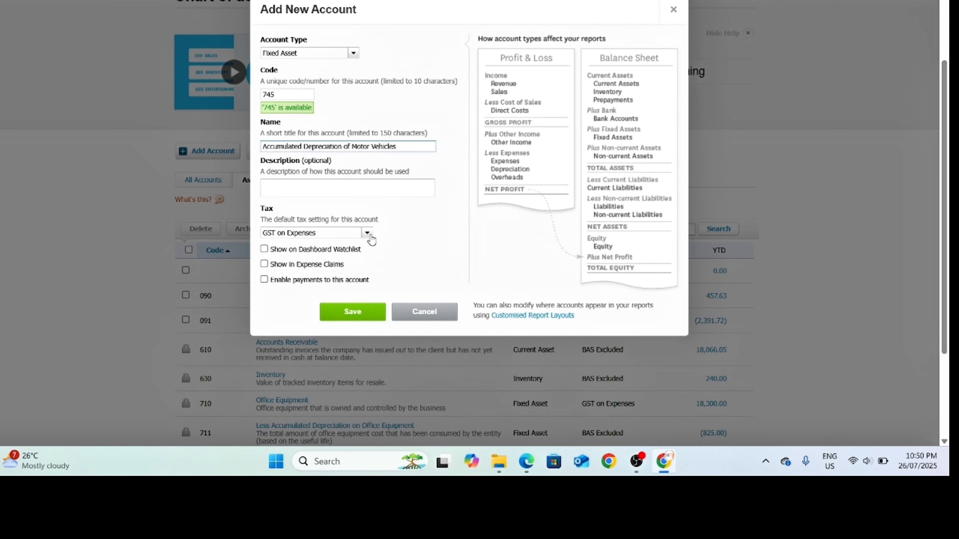
left_click(367, 232)
left_click(324, 253)
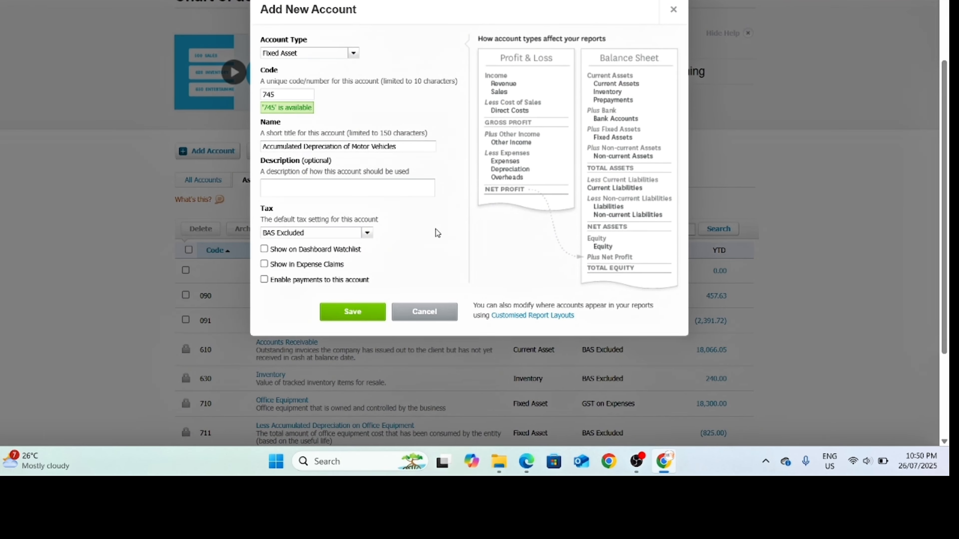
left_click(354, 53)
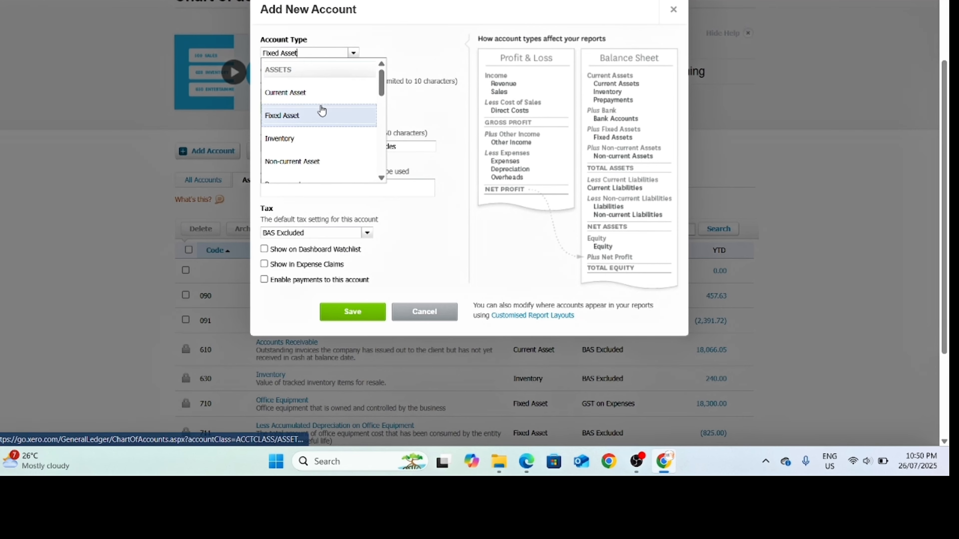
scroll(322, 113, "down", 4)
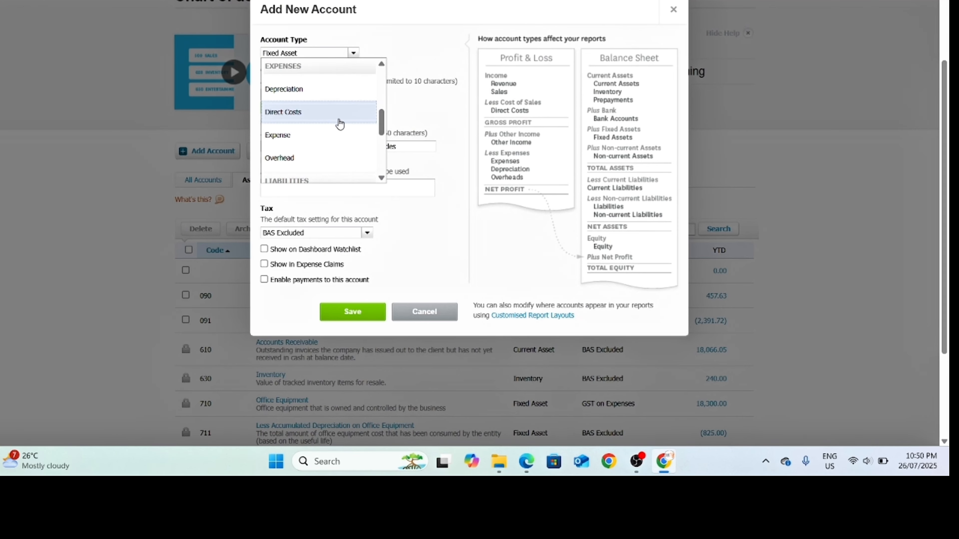
scroll(339, 123, "down", 4)
scroll(338, 124, "up", 8)
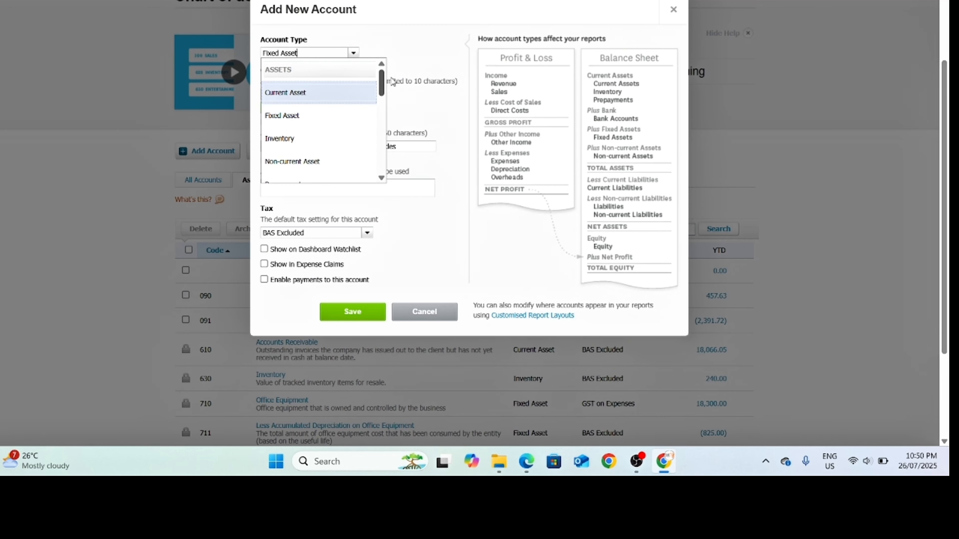
scroll(334, 139, "down", 2)
left_click(442, 49)
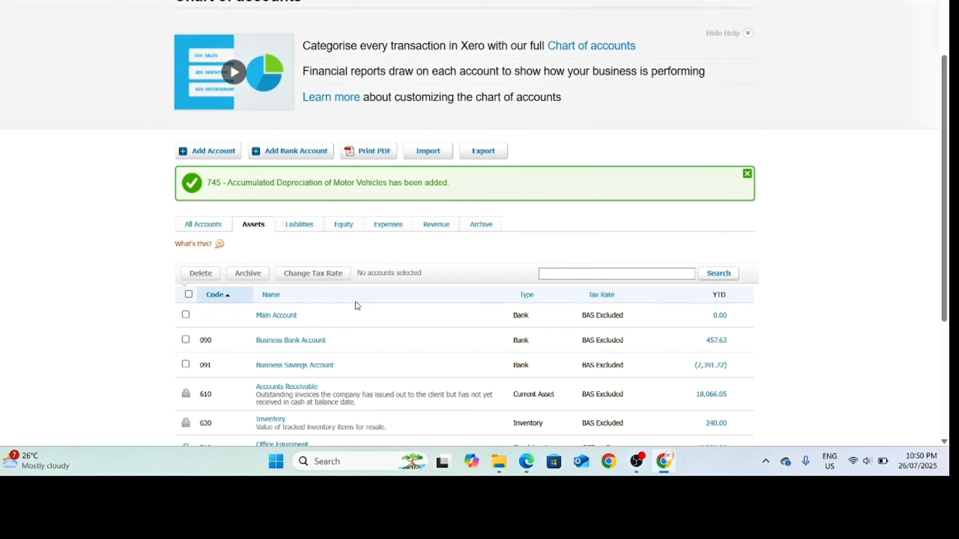
- Rename account 745 as "Less, Accumulated Depreciation of Motor Vehicles" and save the change
scroll(372, 300, "down", 5)
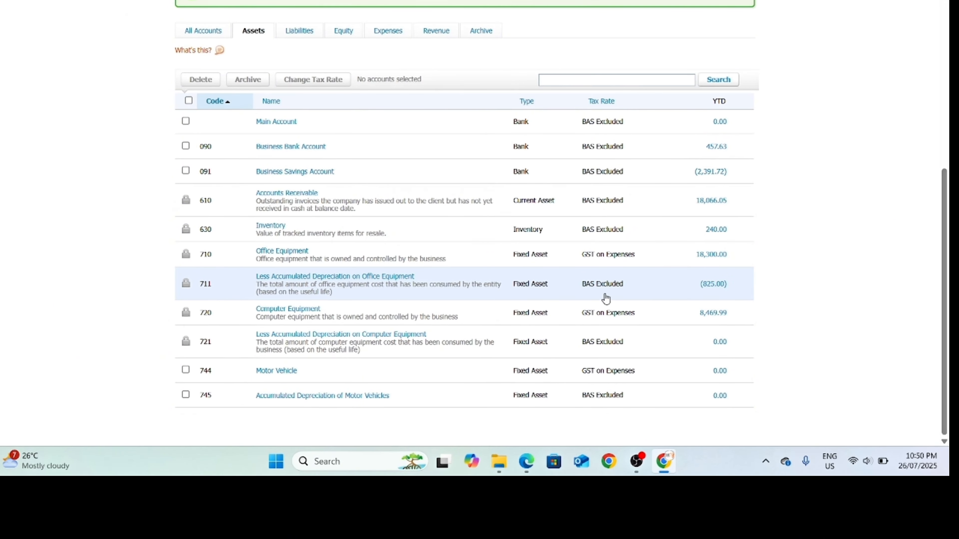
left_click(294, 397)
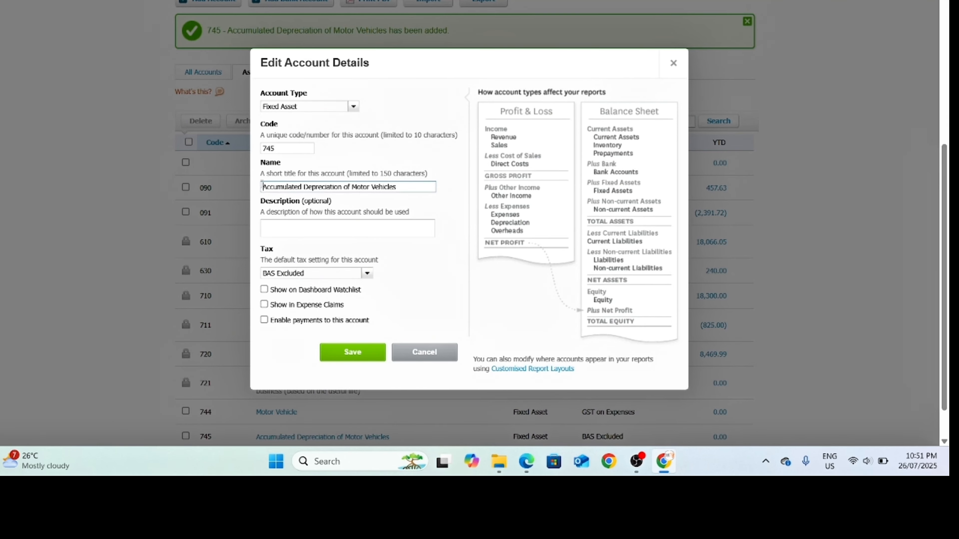
type("Less,")
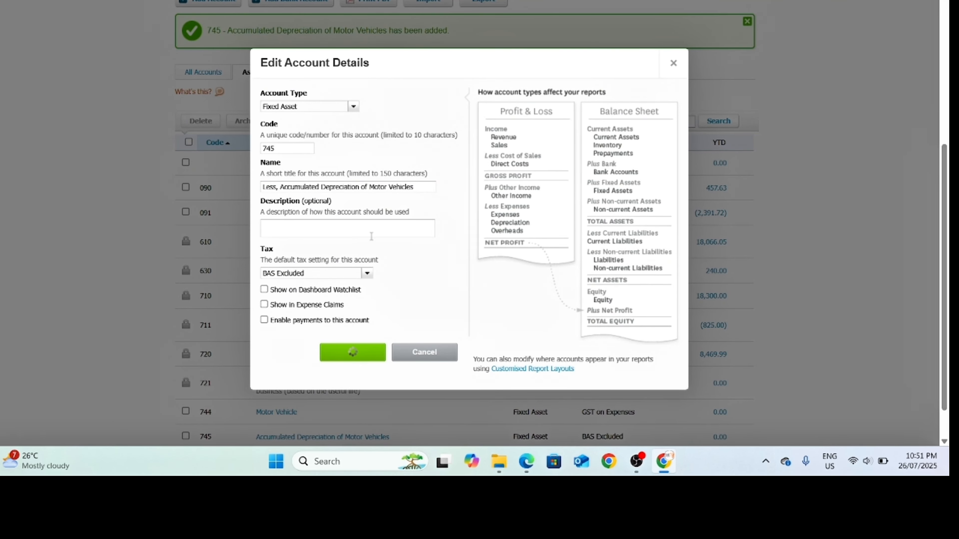
left_click(352, 351)
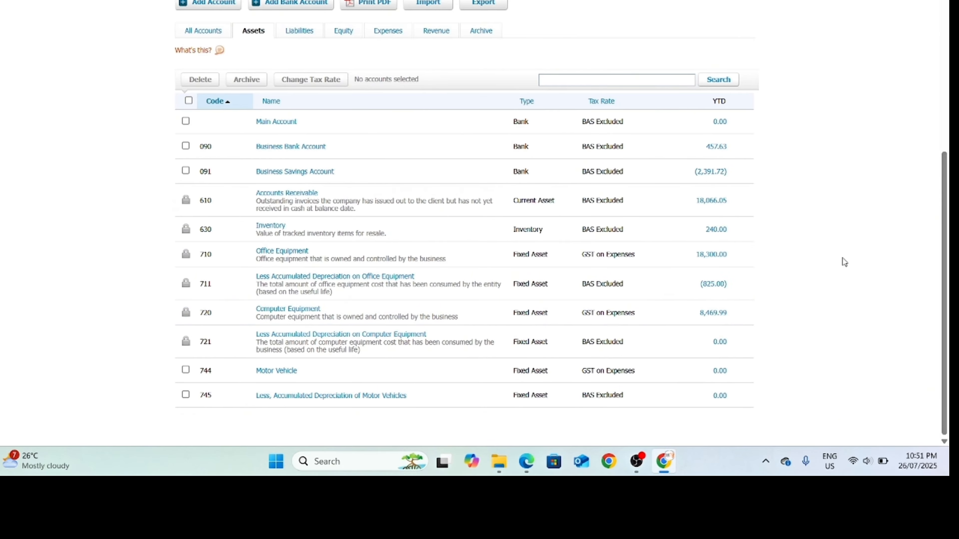
- Name the new asset type Motor Vehicles and assign 744 - Motor Vehicle as its asset account
scroll(842, 258, "up", 5)
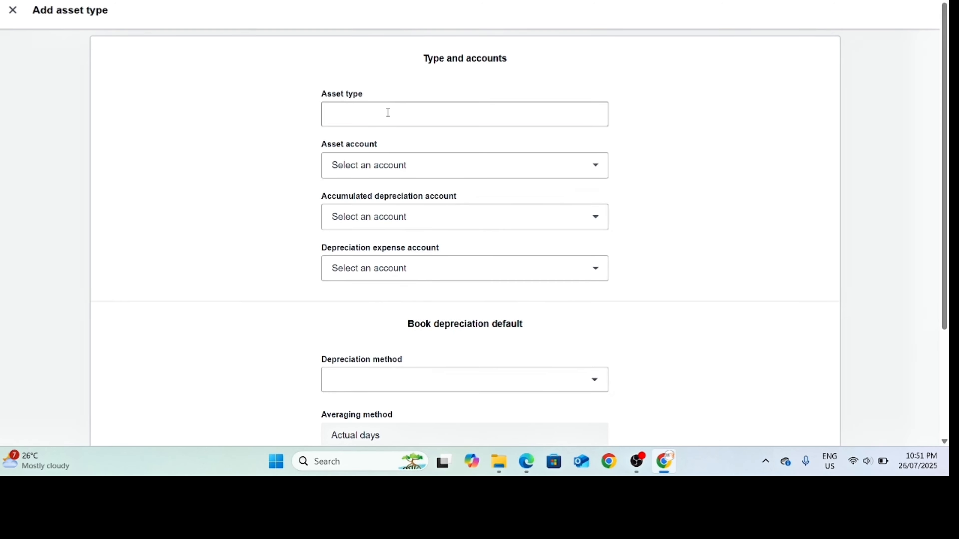
left_click(388, 112)
type("M")
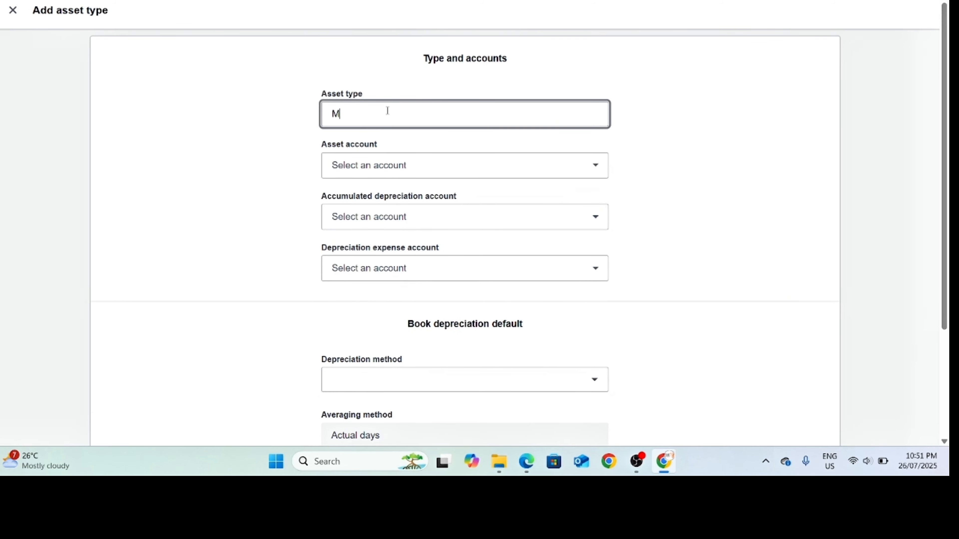
type("otor Vehicles")
key("Tab")
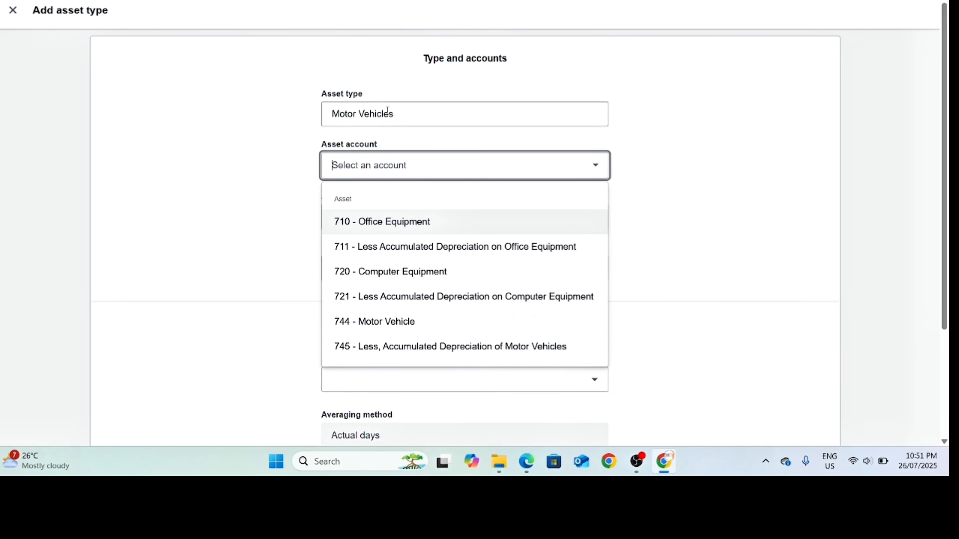
left_click(403, 326)
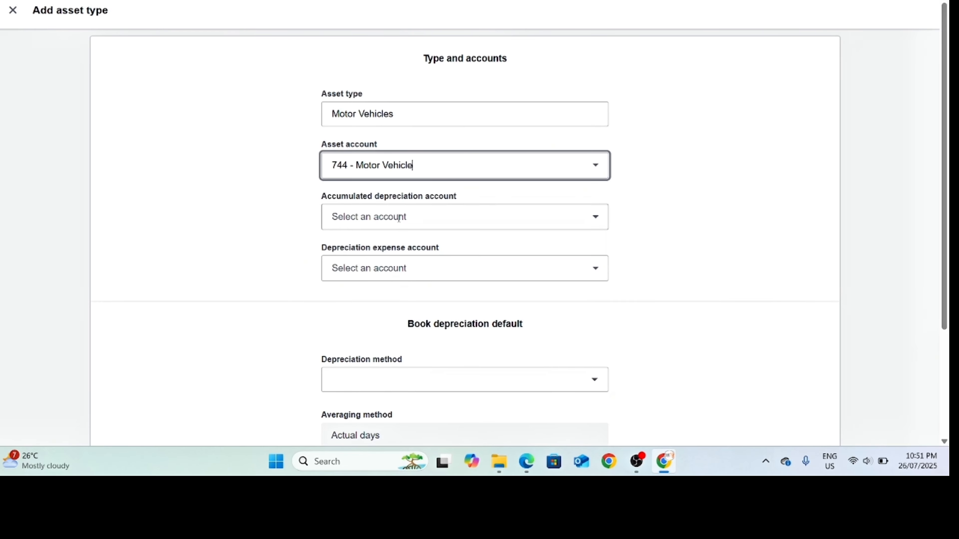
- Assign account 745 - Less, Accumulated Depreciation of Motor Vehicles for accumulated depreciation and 416 - Depreciation for depreciation expense
left_click(354, 203)
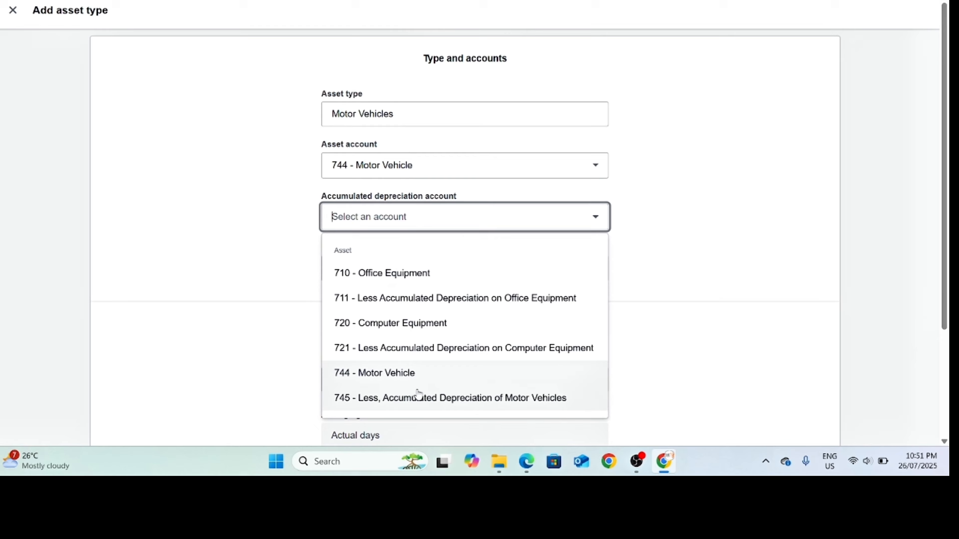
left_click(441, 400)
left_click(407, 268)
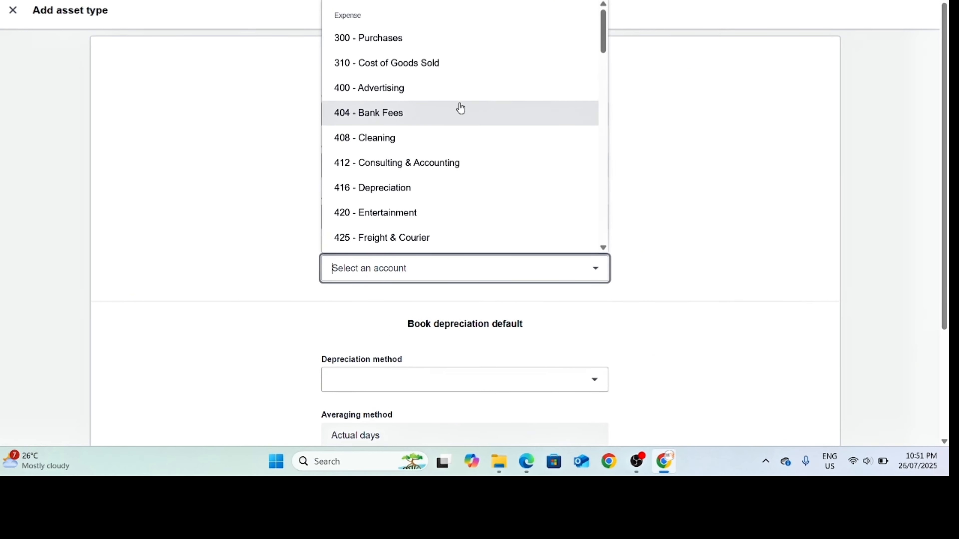
left_click(415, 189)
- Set the book depreciation default to Diminishing value, calculated on a rate of 25%
scroll(659, 263, "down", 3)
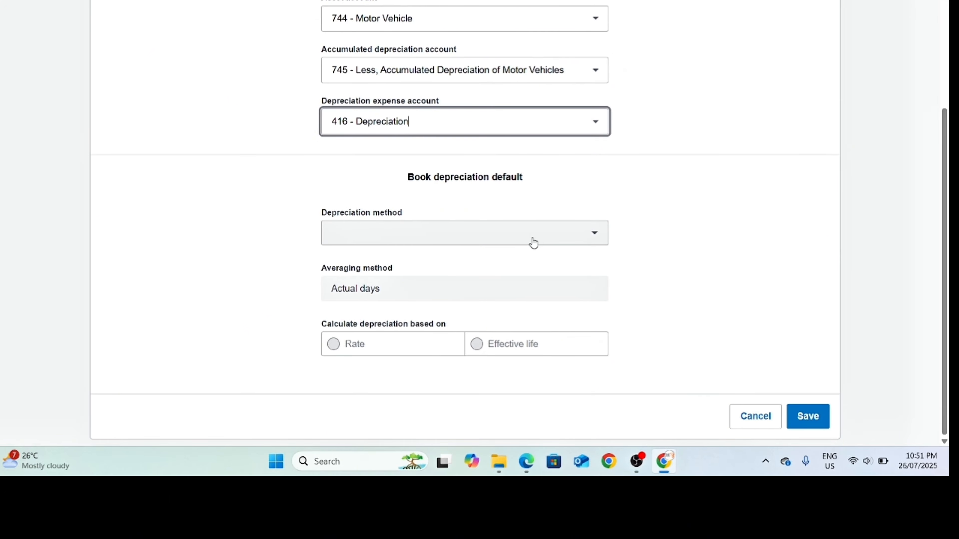
left_click(540, 243)
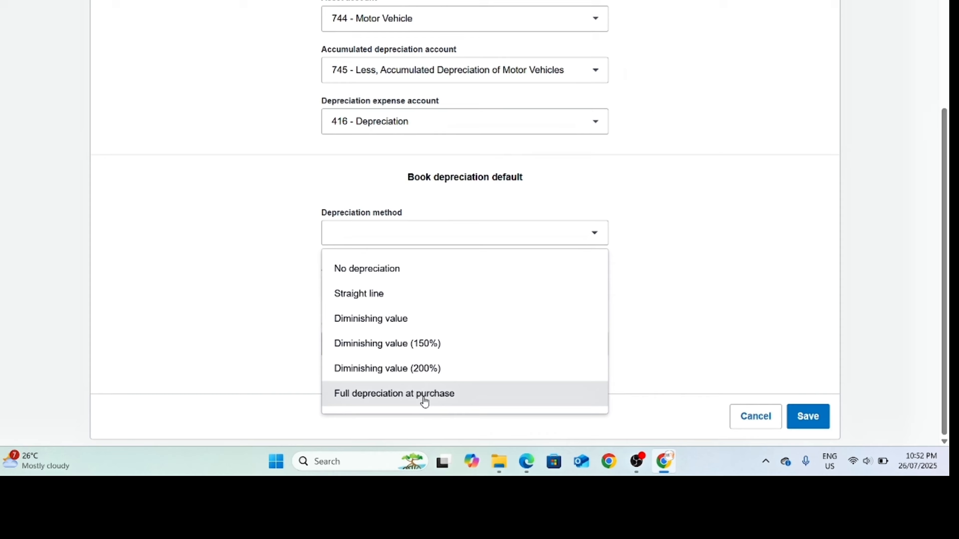
left_click(395, 320)
left_click(334, 344)
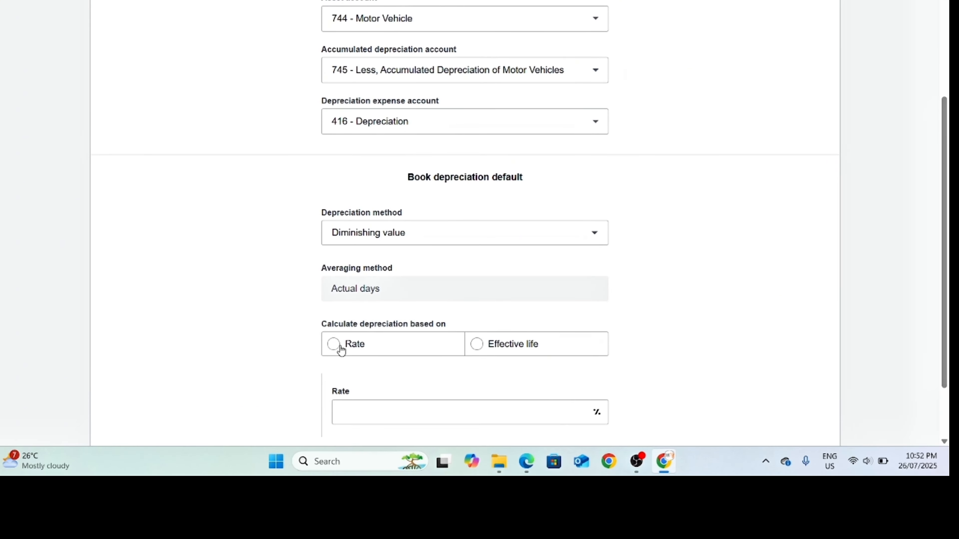
scroll(387, 344, "down", 2)
left_click(548, 343)
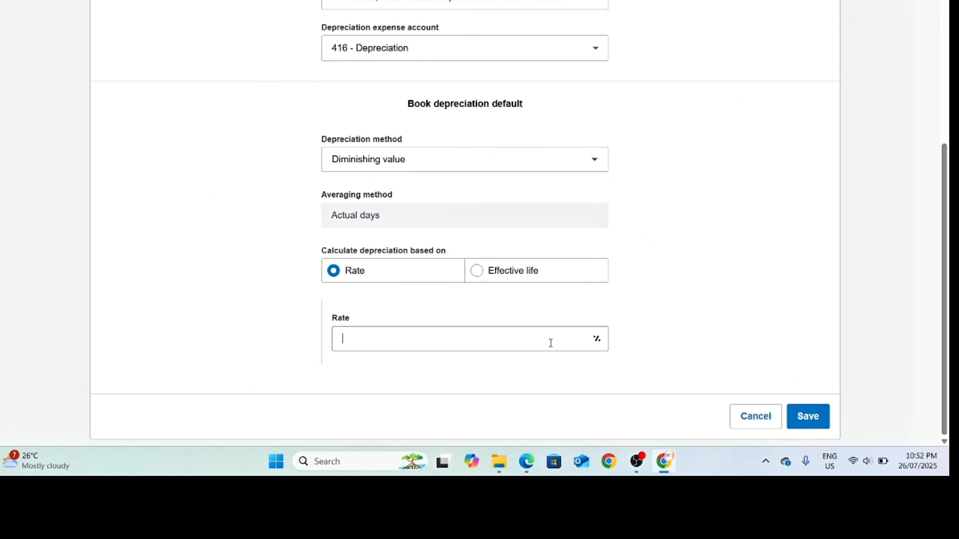
type("25")
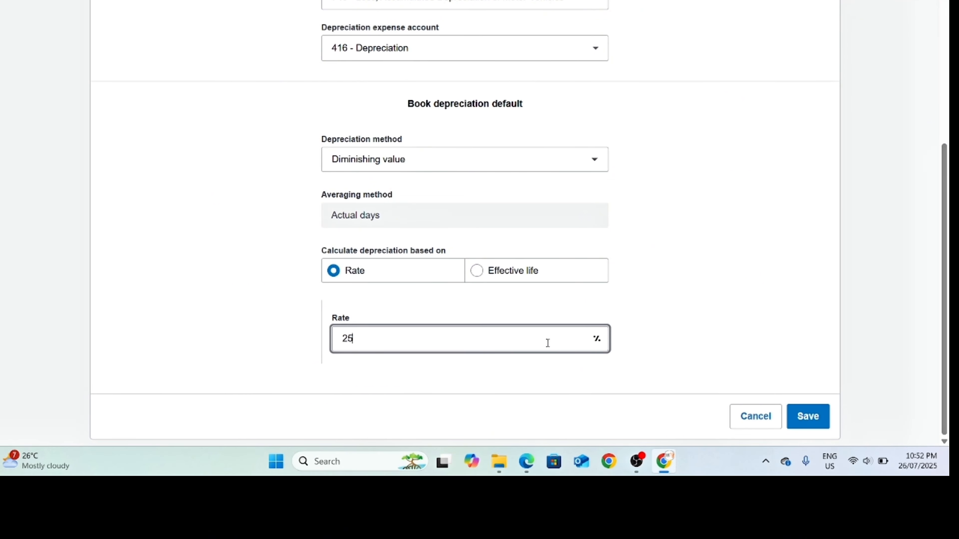
key("Tab")
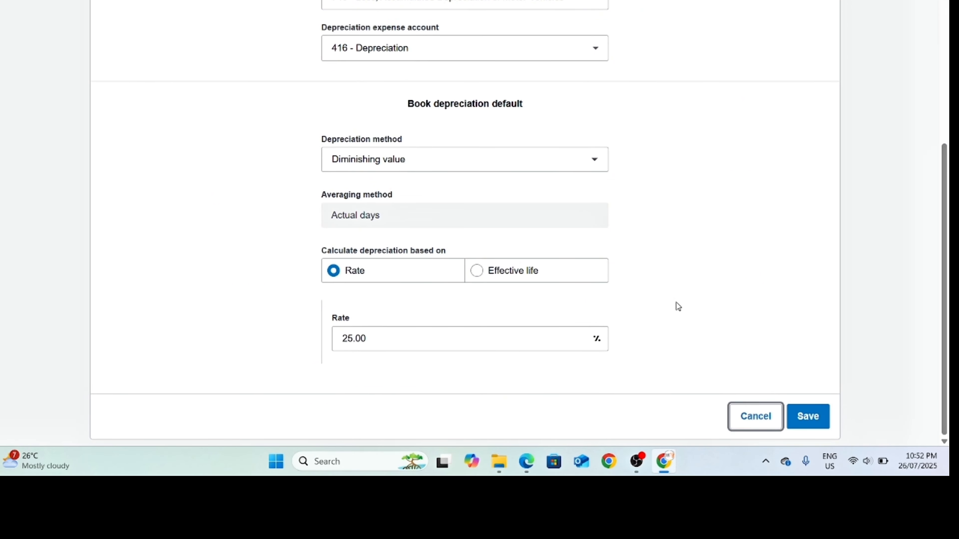
- Save the Motor Vehicles asset type and dismiss the notification
left_click(809, 417)
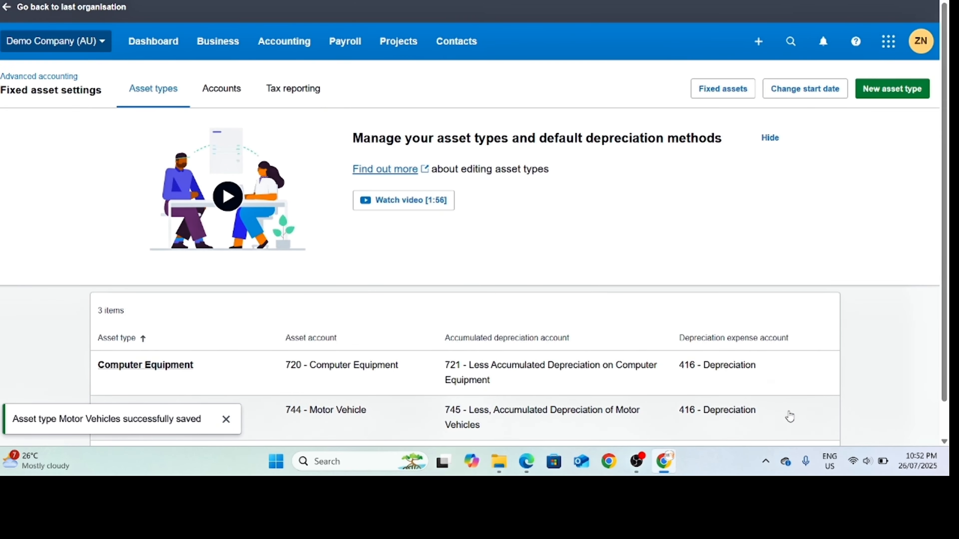
scroll(666, 400, "down", 2)
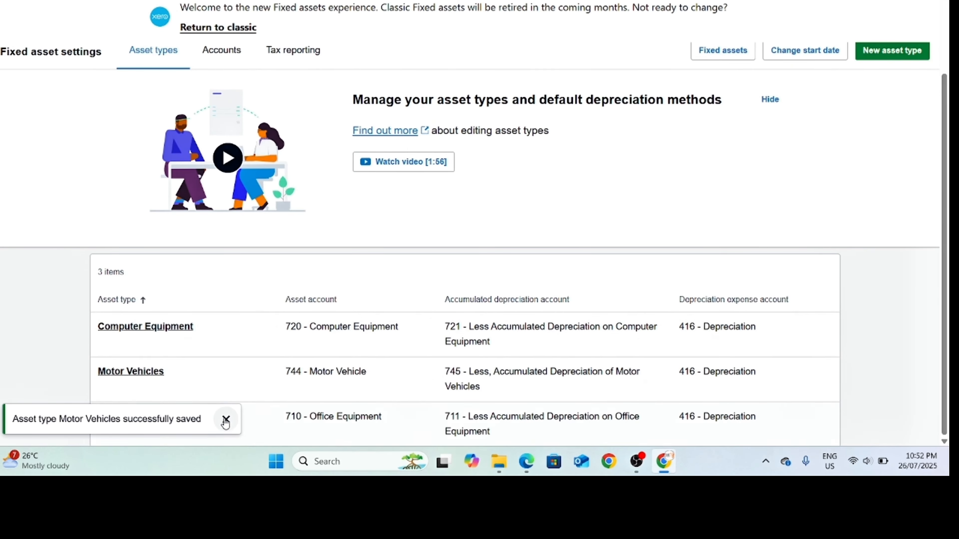
left_click(227, 419)
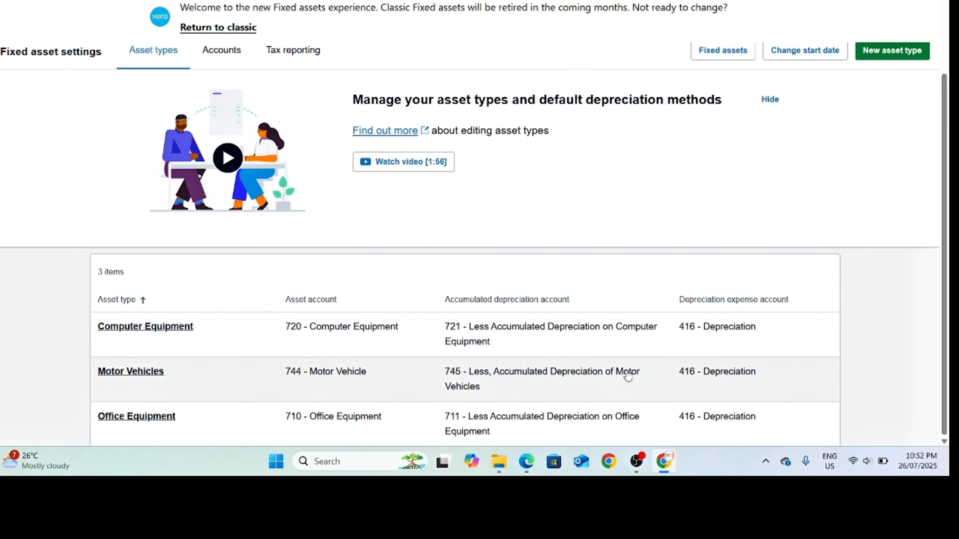
- Open the default disposal accounts in the fixed asset settings and look over the capital gain, gain and loss fields
scroll(619, 369, "up", 2)
left_click(226, 144)
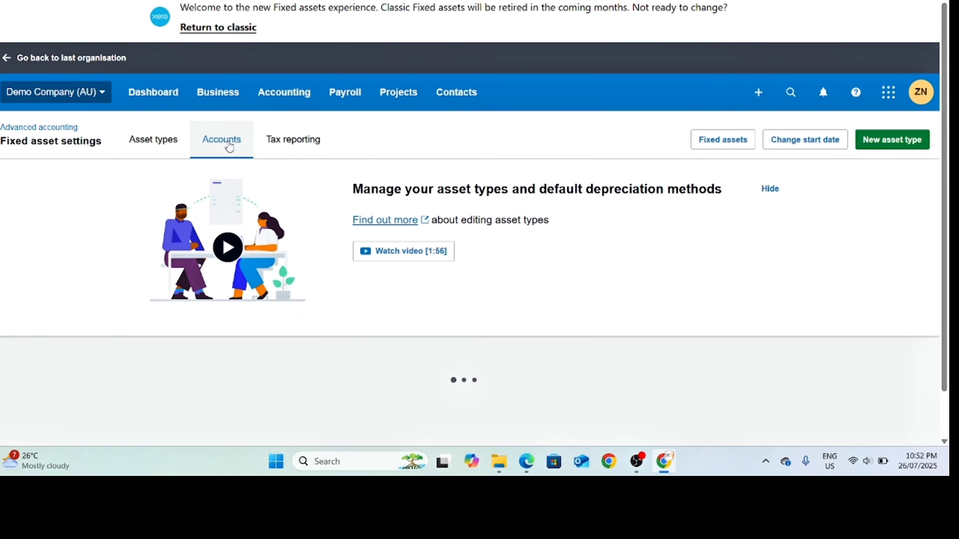
scroll(468, 323, "down", 5)
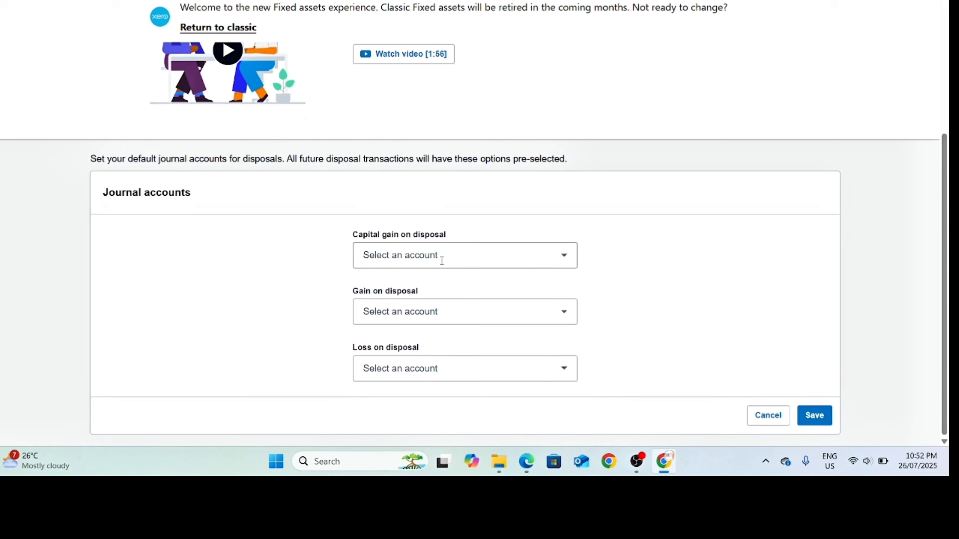
left_click(469, 263)
left_click(647, 278)
scroll(547, 264, "up", 5)
scroll(574, 183, "down", 5)
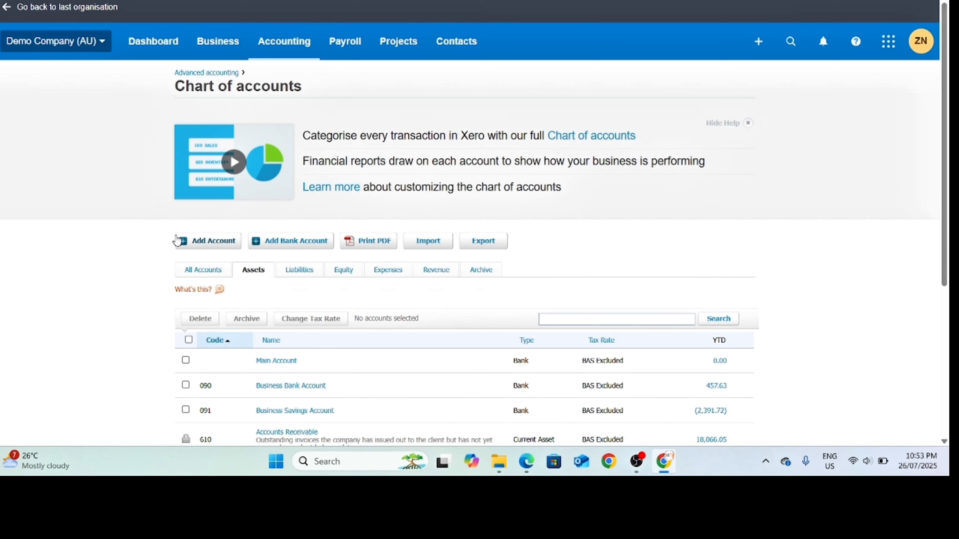
- Start a new Revenue account in the chart of accounts with code 222 and the name "Profit/Loss on sale of non current assets"
left_click(206, 241)
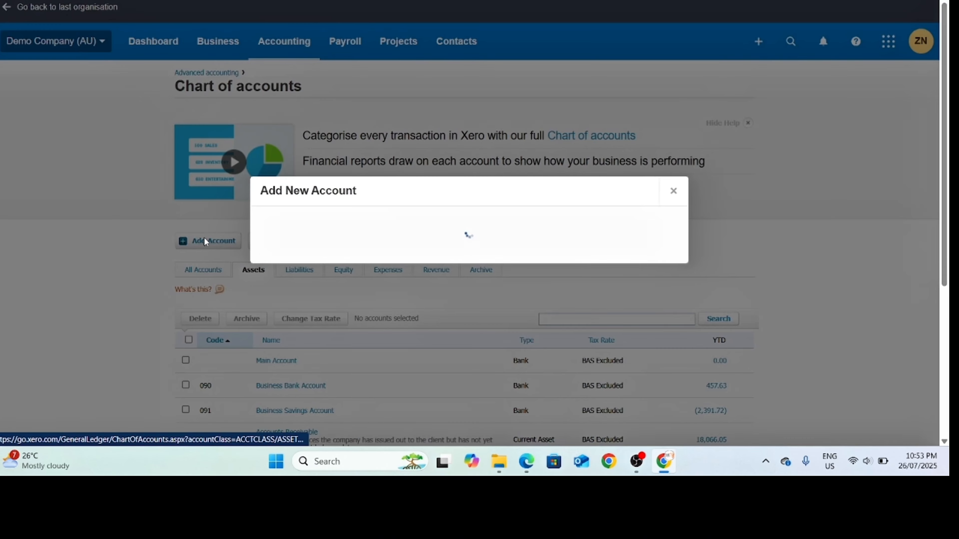
left_click(353, 107)
scroll(332, 184, "down", 10)
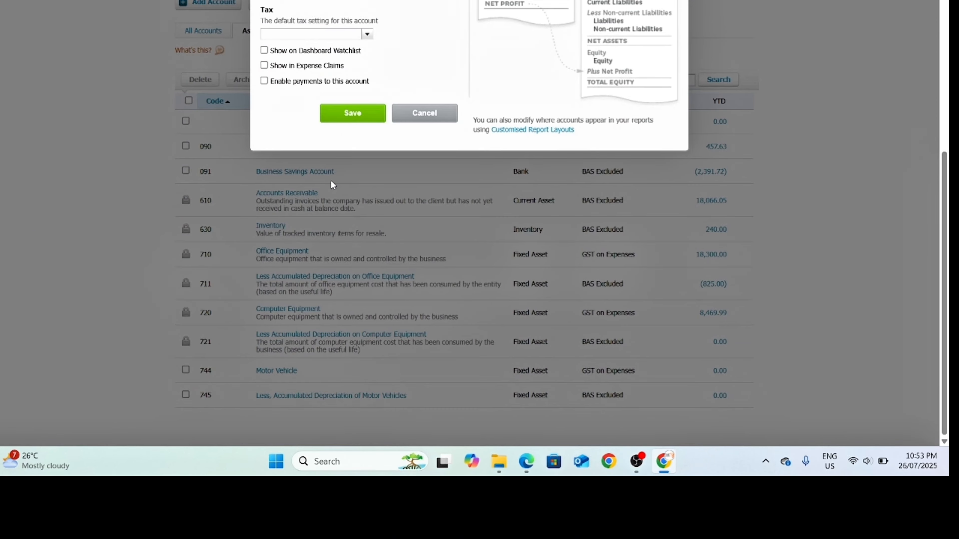
scroll(629, 240, "up", 7)
left_click(314, 206)
left_click(296, 149)
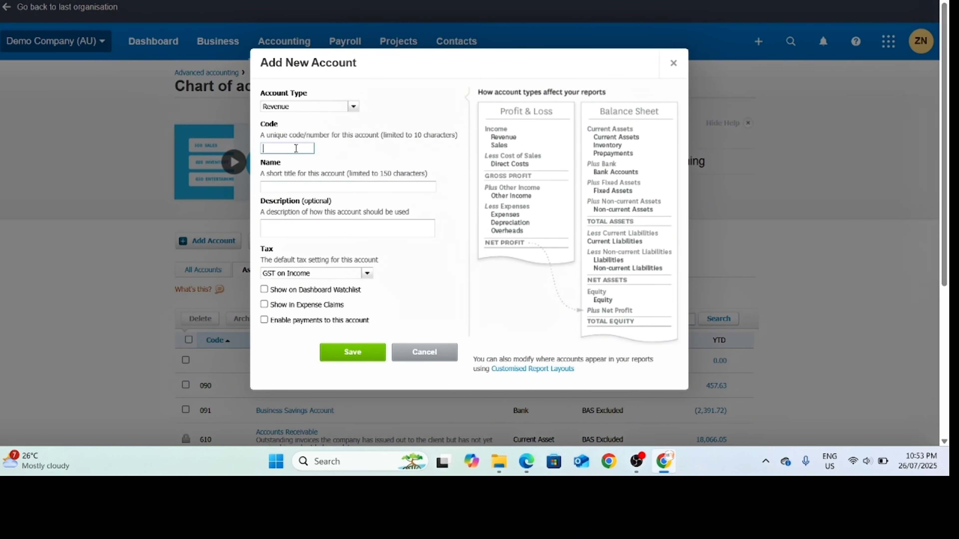
type("222")
key("Tab")
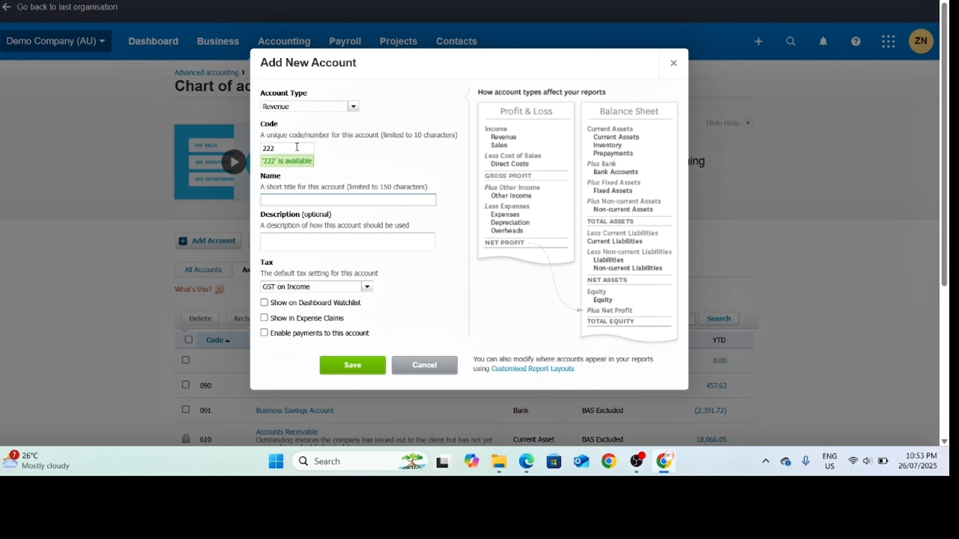
type("Profit/Loss on sale of non curren")
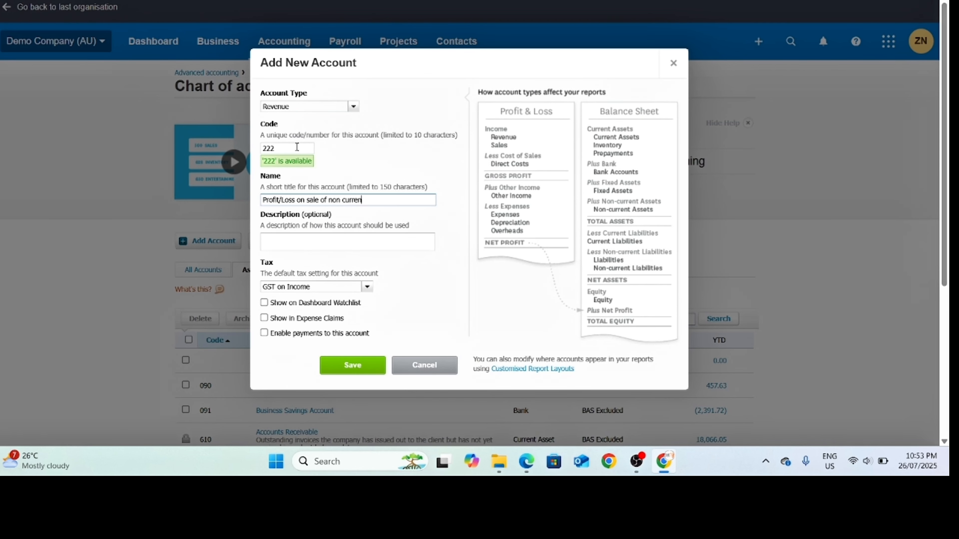
type("t assets")
- Set the default tax of new account 222 to BAS Excluded and save the account
left_click(367, 287)
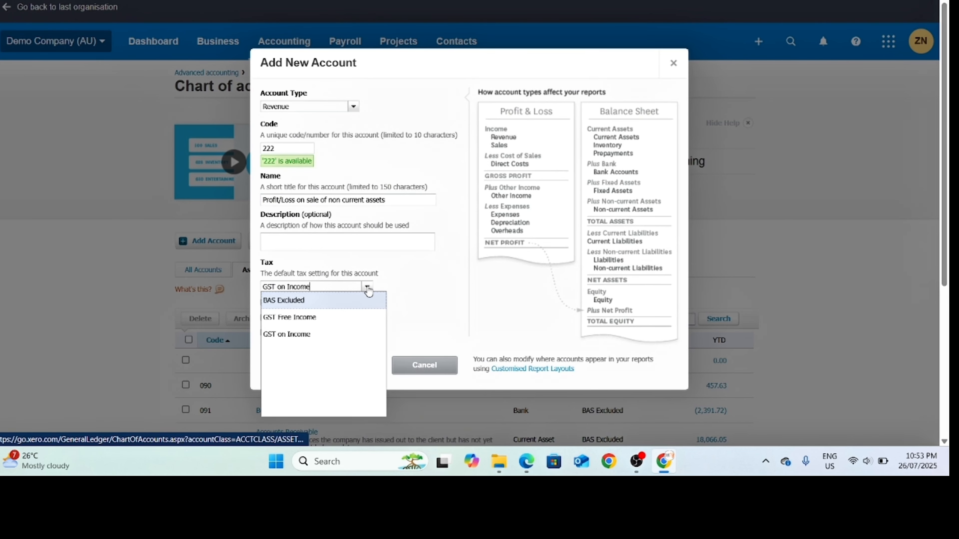
left_click(309, 302)
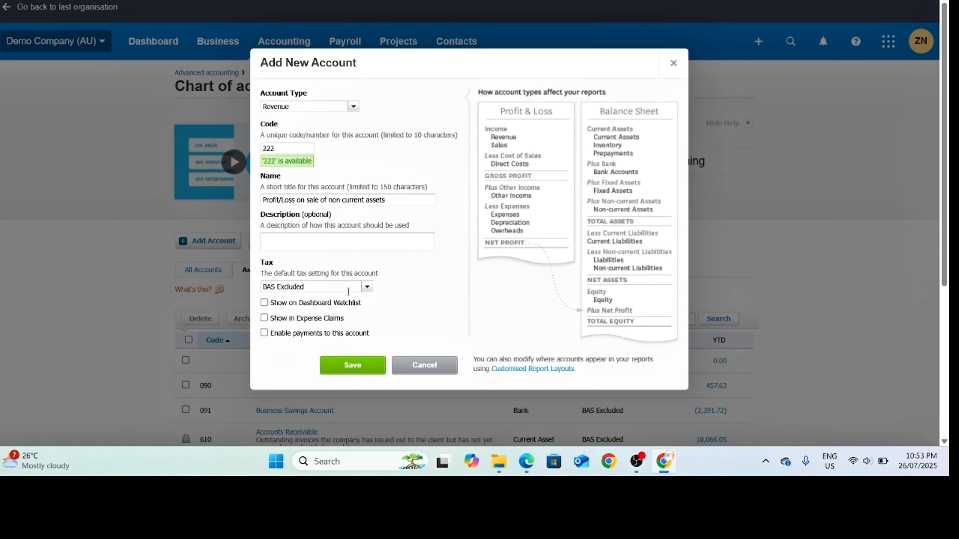
scroll(384, 290, "down", 3)
scroll(393, 283, "up", 3)
left_click(352, 365)
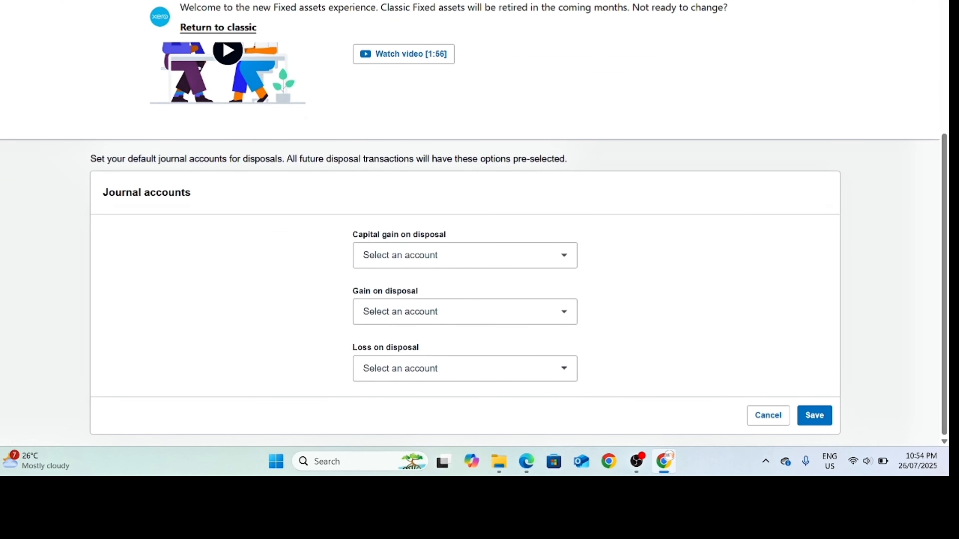
- Reload the fixed asset settings and set Capital gain on disposal to account 222 - Profit/Loss on sale of non current assets
key("F5")
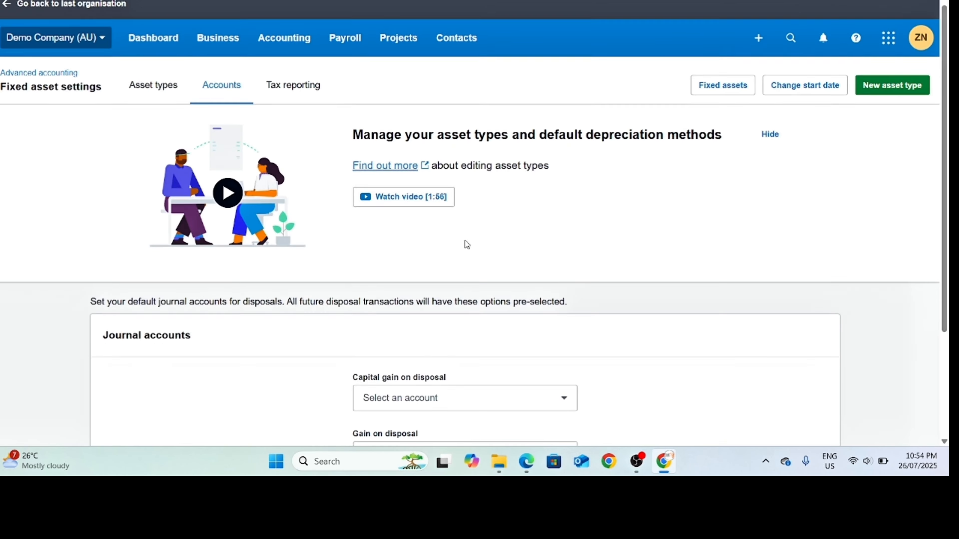
scroll(465, 240, "down", 3)
left_click(422, 256)
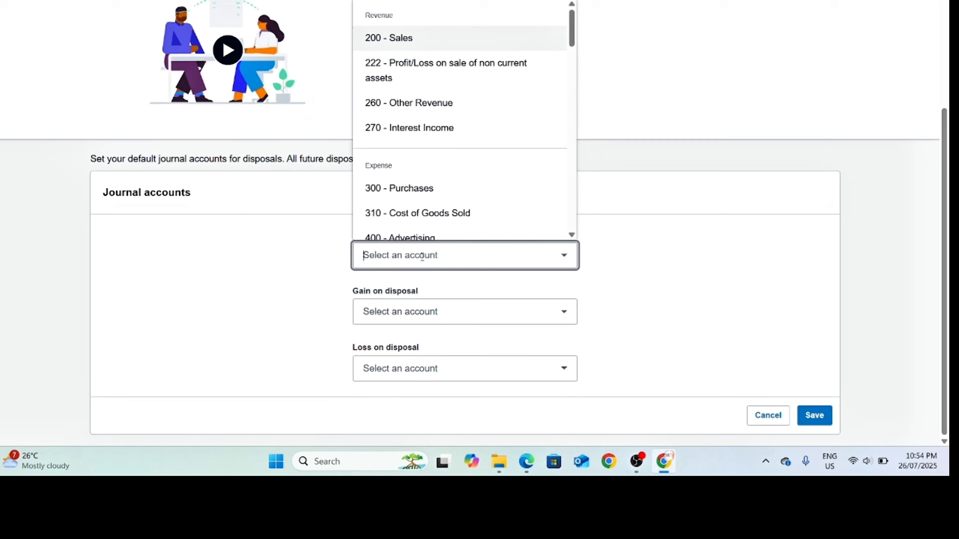
type("222")
left_click(432, 308)
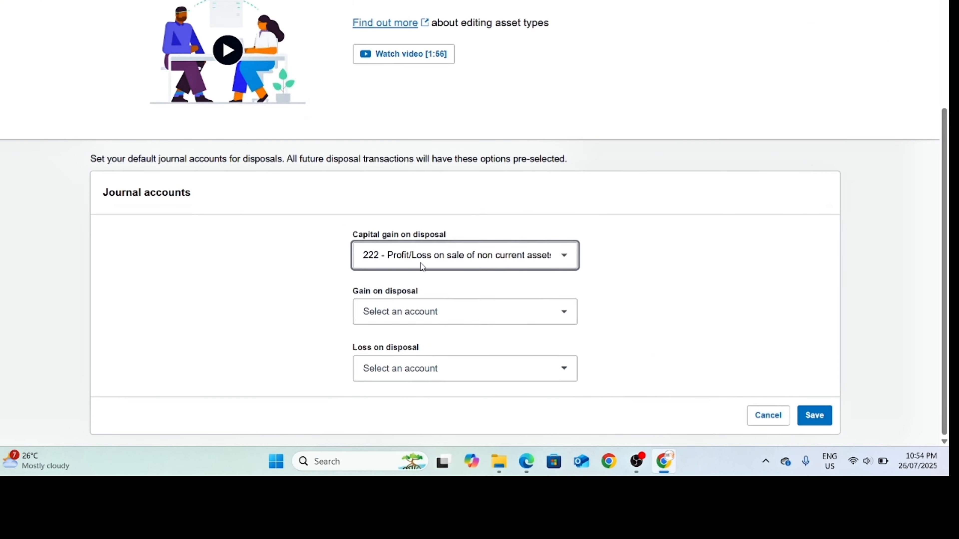
- Set both Gain on disposal and Loss on disposal to account 222 - Profit/Loss on sale of non current assets
left_click(465, 314)
type("222")
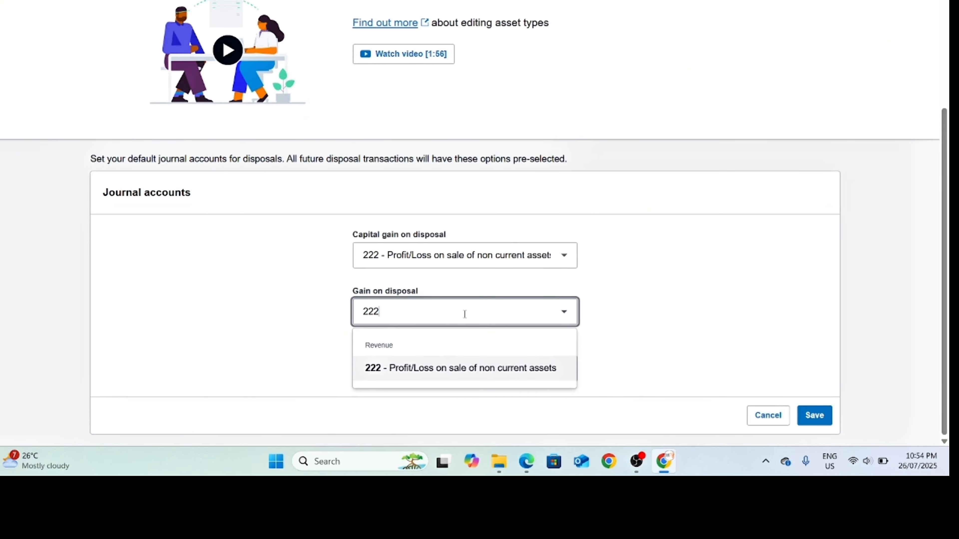
left_click(456, 367)
left_click(454, 370)
type("222")
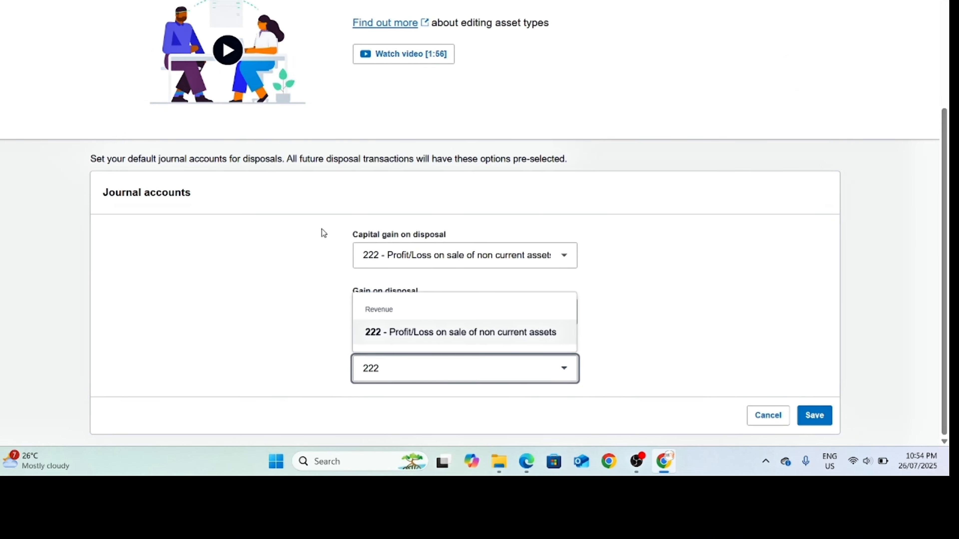
left_click(458, 333)
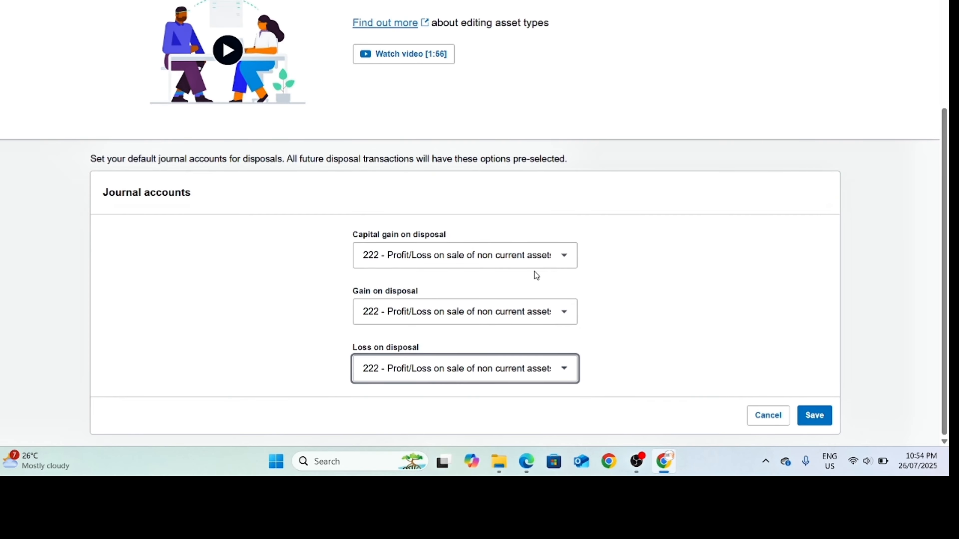
- Check the three disposal account choices and save the default journal accounts
left_click(624, 285)
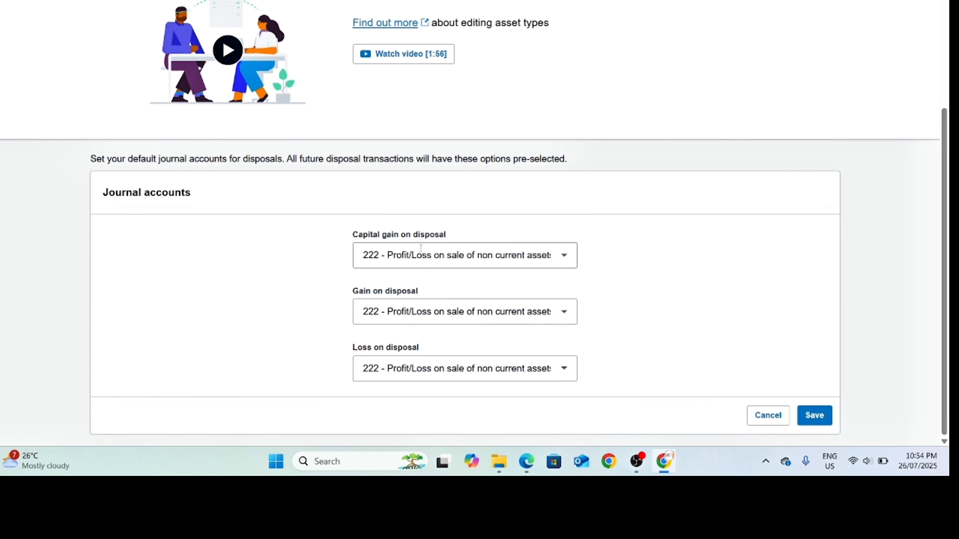
scroll(517, 278, "up", 3)
scroll(518, 278, "down", 3)
scroll(609, 291, "up", 3)
scroll(608, 288, "down", 3)
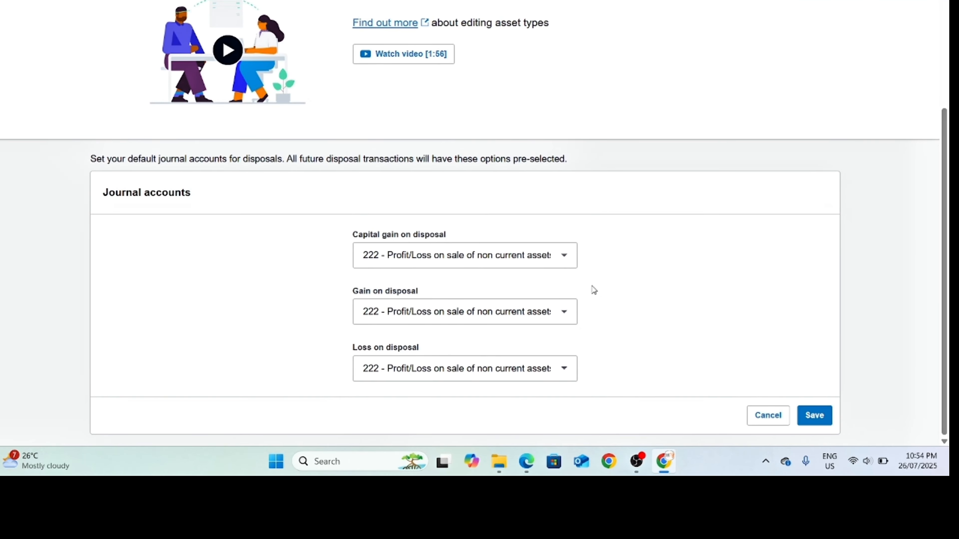
left_click(814, 415)
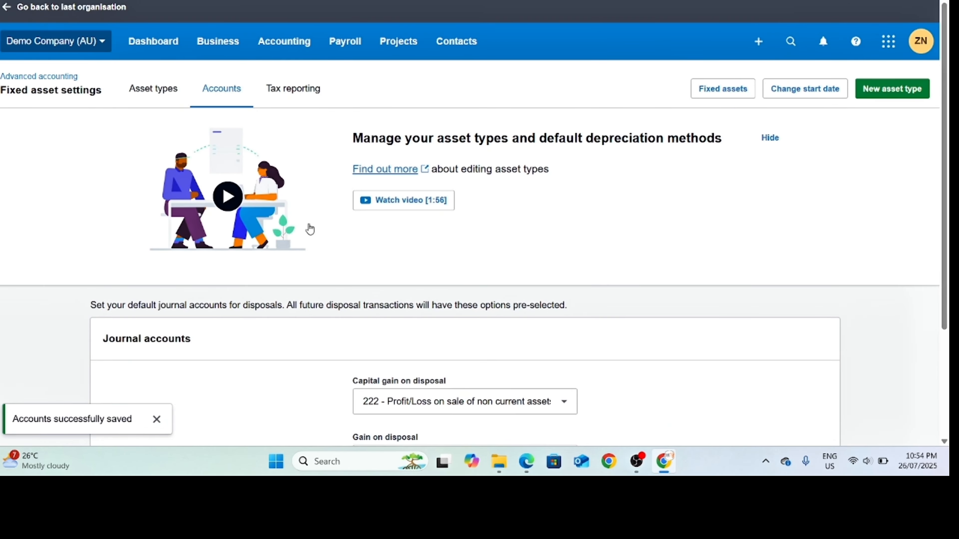
- Set the tax reporting start date to 1 July 2025 in the fixed asset settings and start tax reporting
left_click(318, 104)
scroll(484, 278, "down", 4)
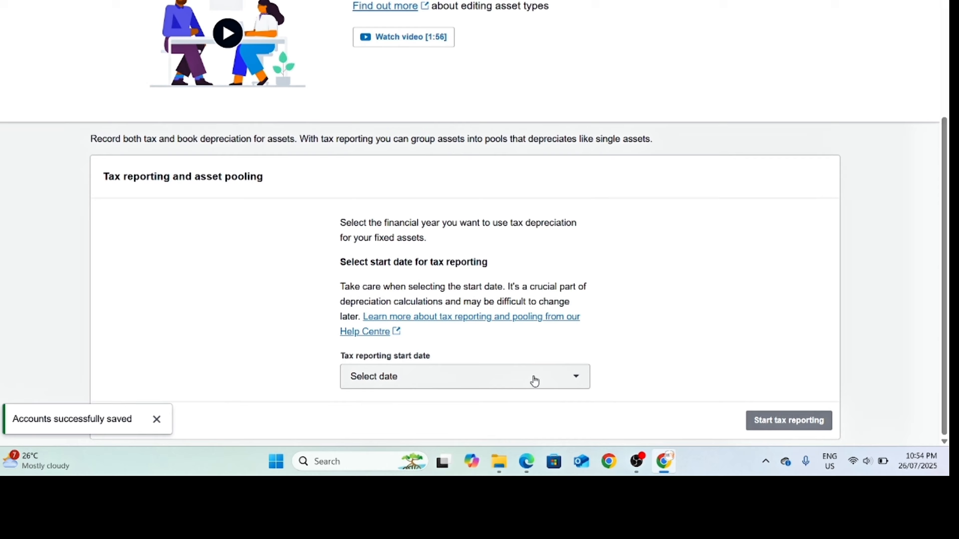
scroll(654, 368, "down", 1)
left_click(574, 376)
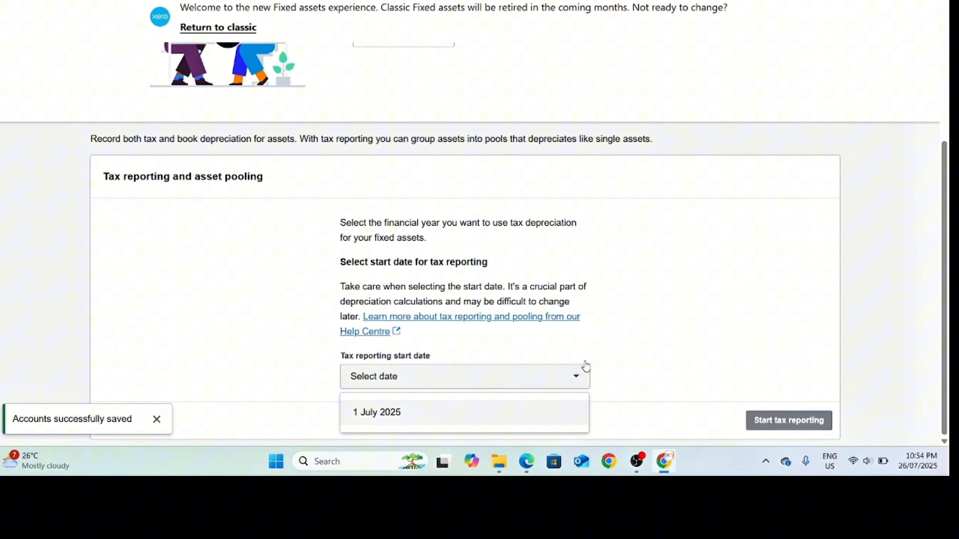
left_click(436, 414)
left_click(775, 420)
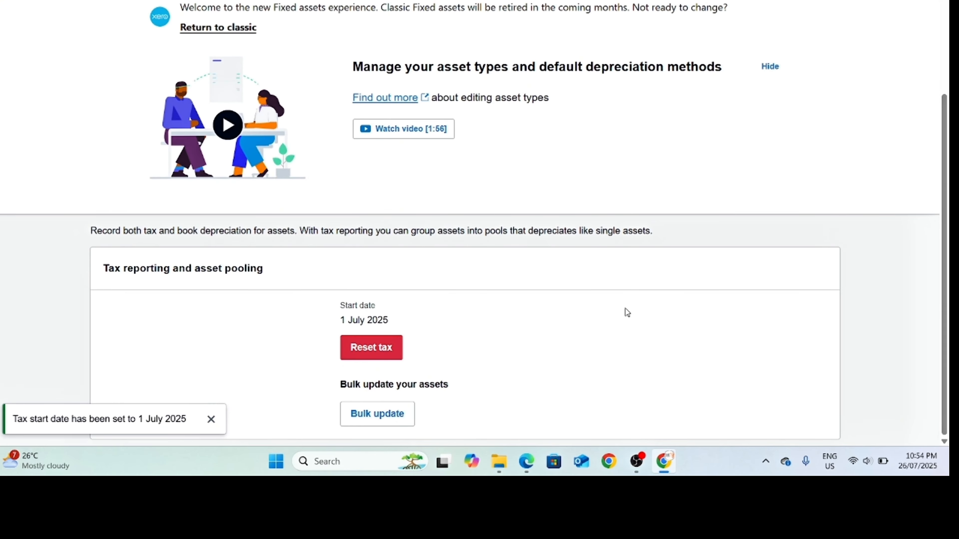
- Examine the depreciation pools and the list of asset types with their linked accounts in the fixed asset settings
scroll(625, 313, "up", 3)
left_click(359, 143)
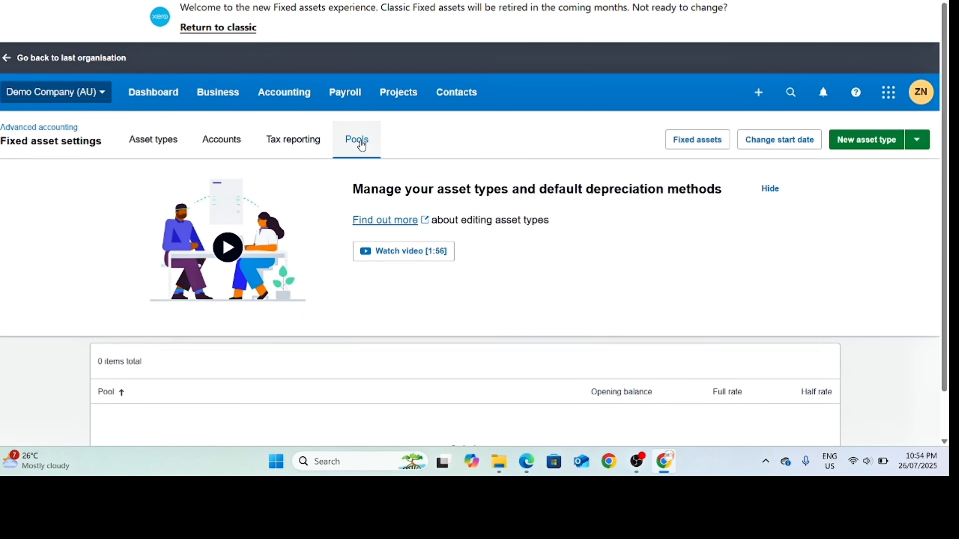
scroll(550, 242, "down", 2)
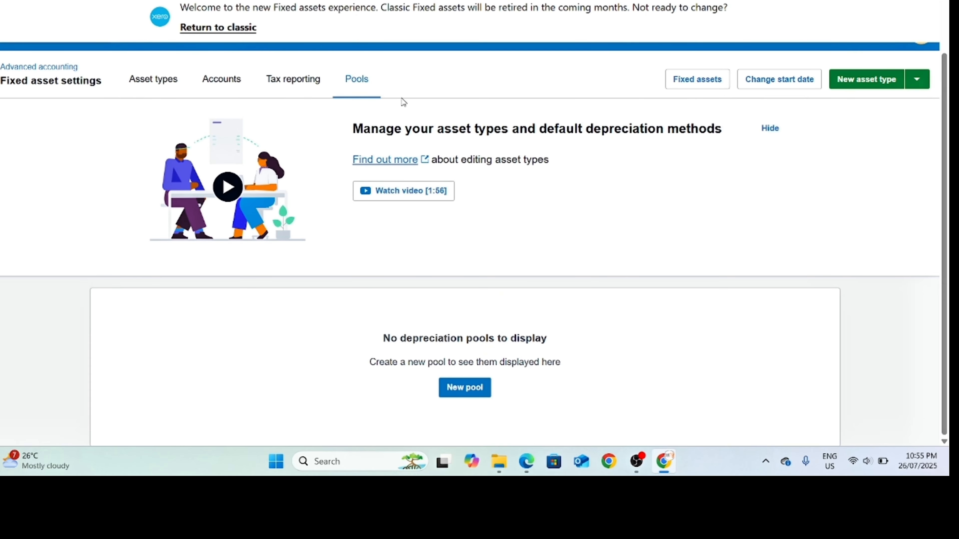
scroll(550, 176, "up", 2)
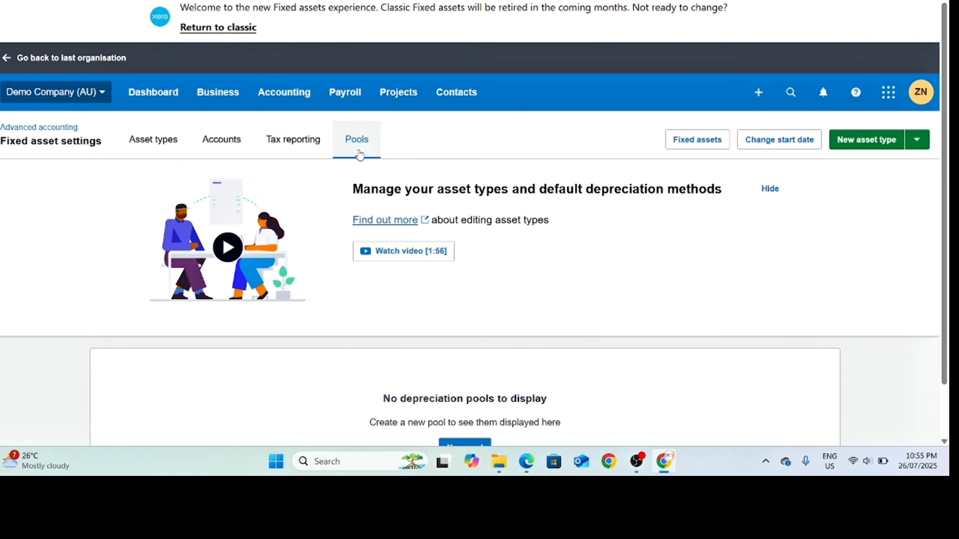
left_click(180, 143)
scroll(373, 302, "down", 3)
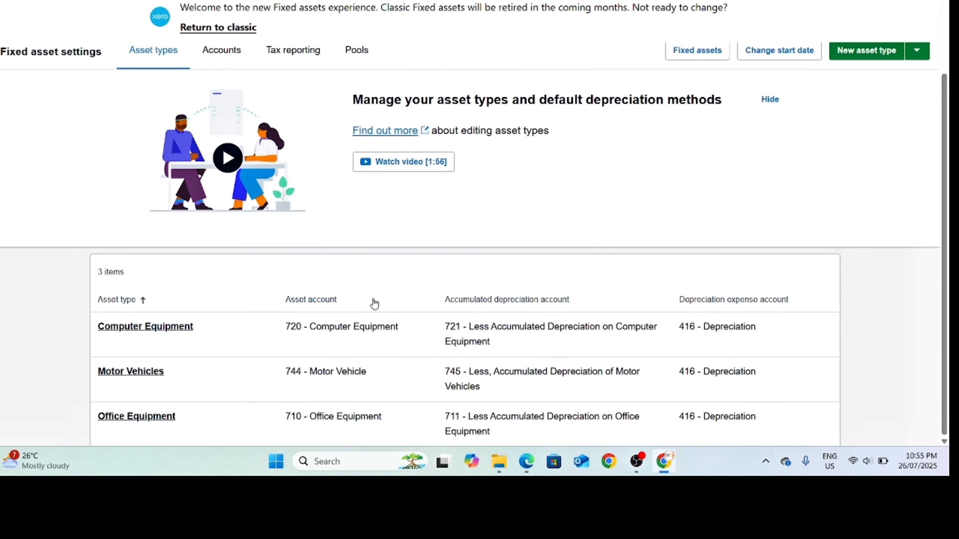
scroll(708, 180, "up", 3)
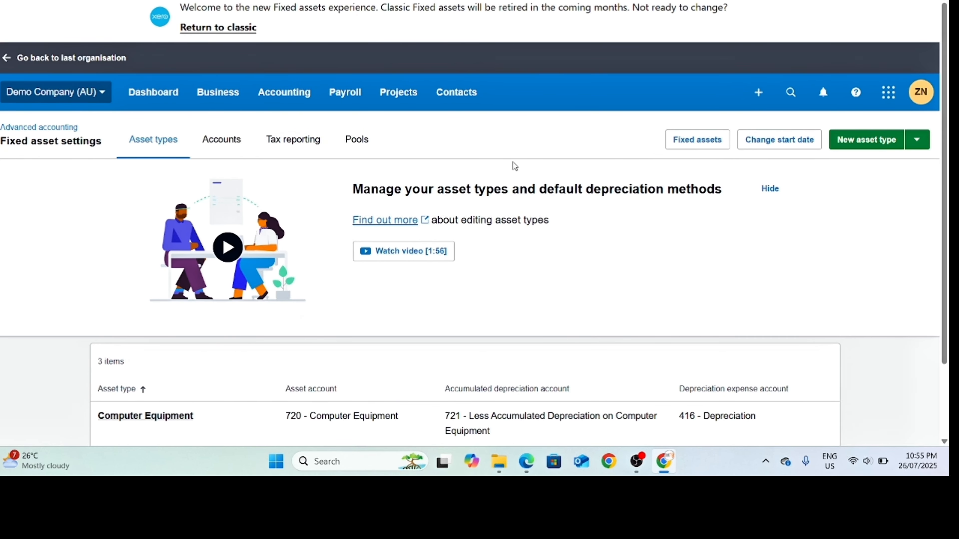
- Go to the manual journals and start a new journal
left_click(288, 108)
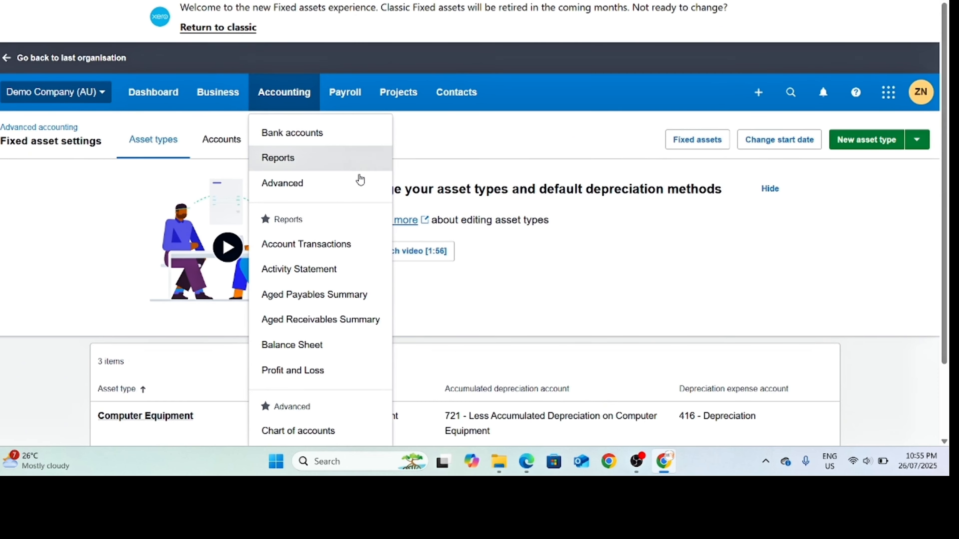
scroll(340, 245, "down", 3)
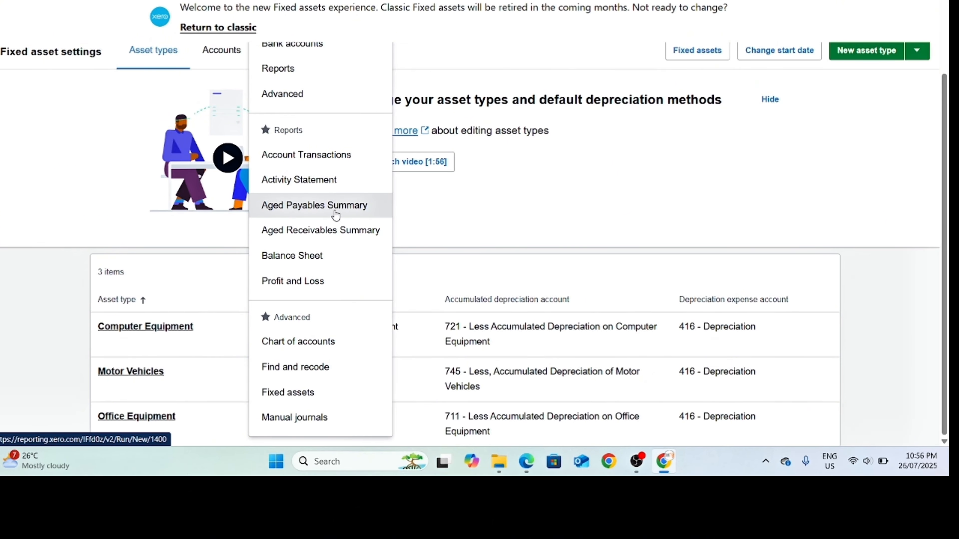
left_click(319, 395)
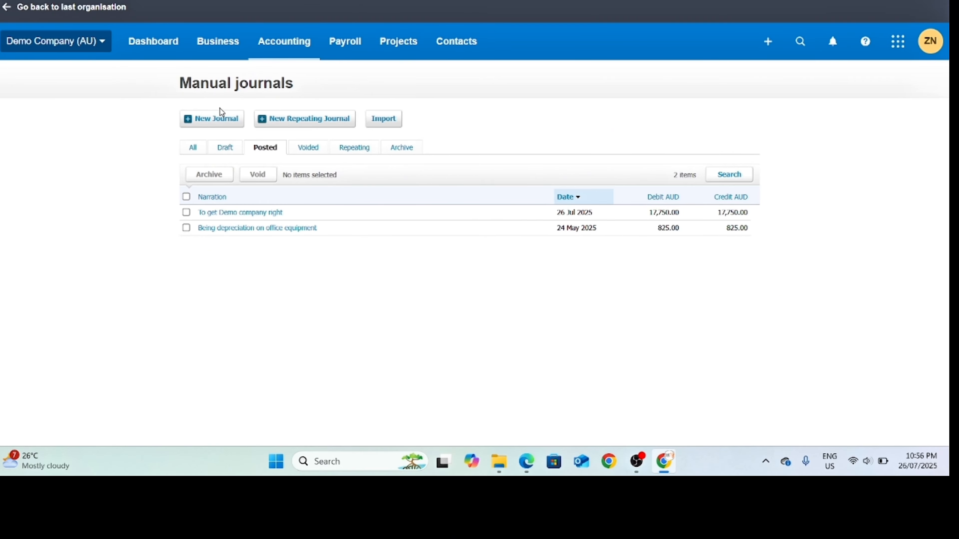
left_click(216, 118)
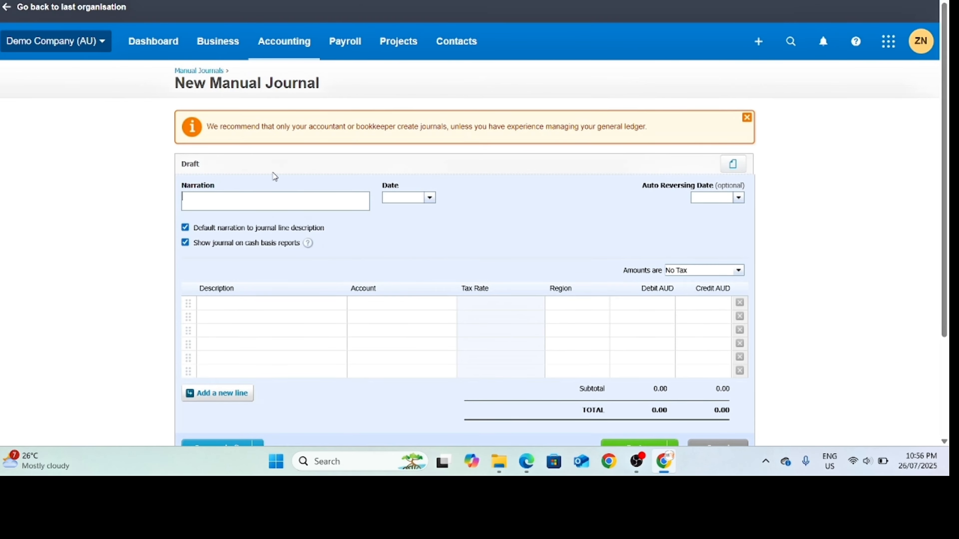
- Enter the journal narration "New purchase of Hilus" and date it 5 Jul 2025
type("New ")
type("purchas")
type("e of Hilu")
type("26")
key("BackSpace")
key("BackSpace")
type("05/07/20")
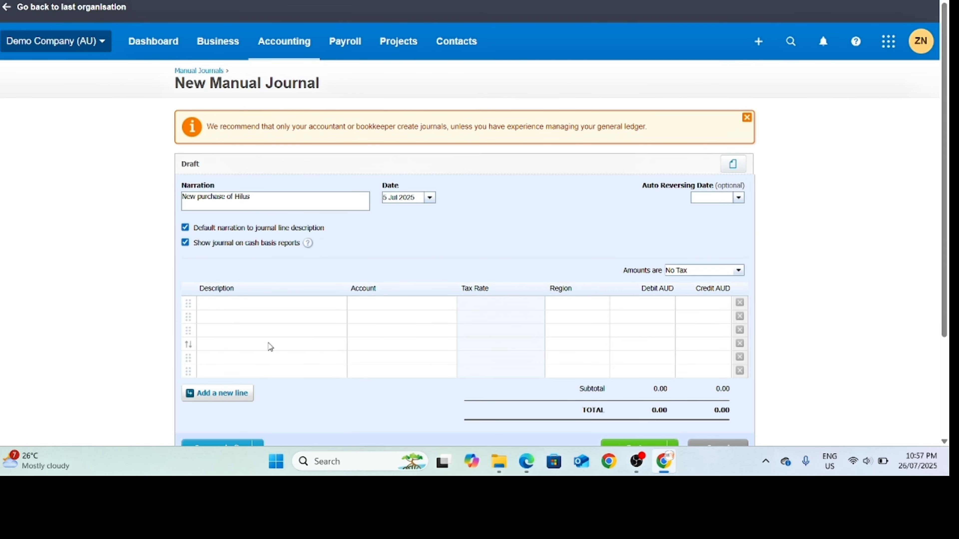
- Fill the first journal line with account 744 - Motor Vehicle and a debit of 20,000
left_click(398, 303)
type("mot")
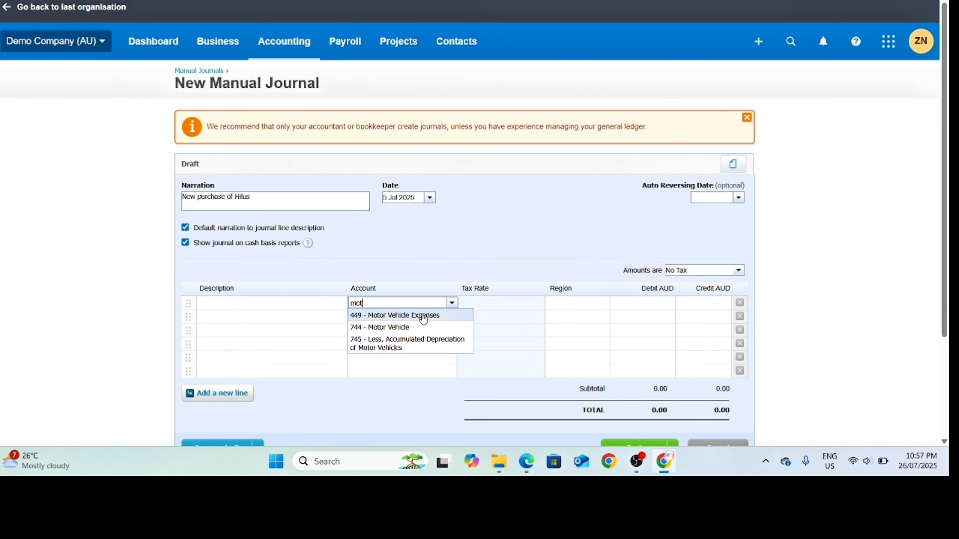
left_click(399, 328)
key("Tab")
key("Tab")
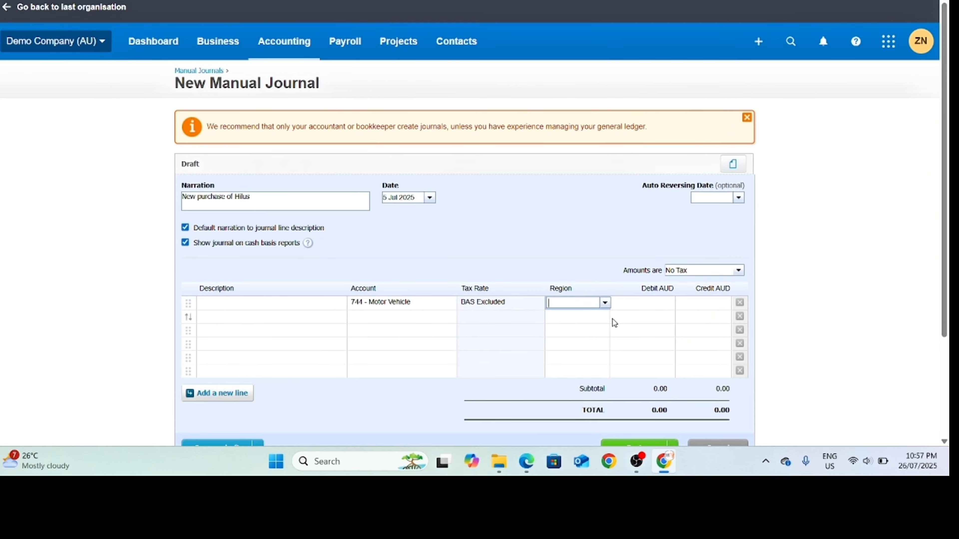
key("Tab")
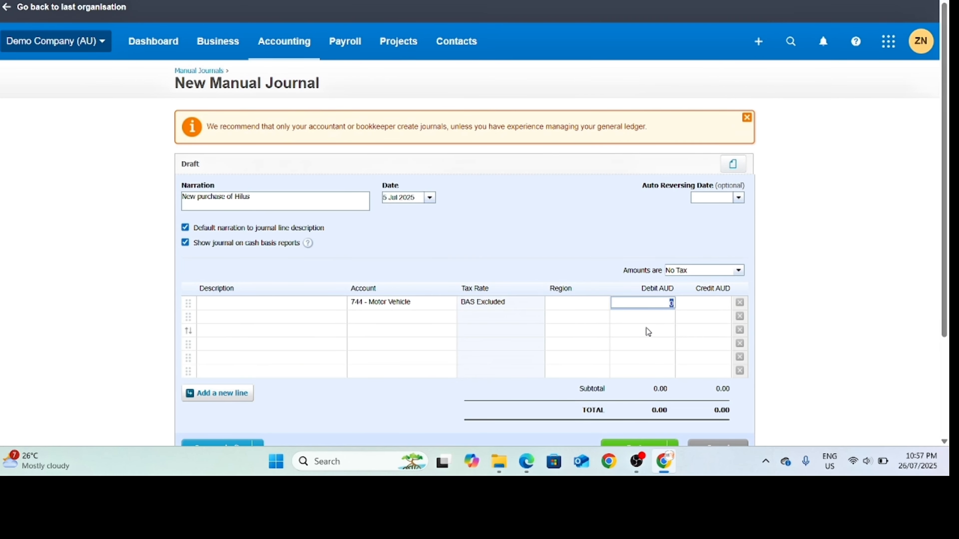
type("20,000")
key("Tab")
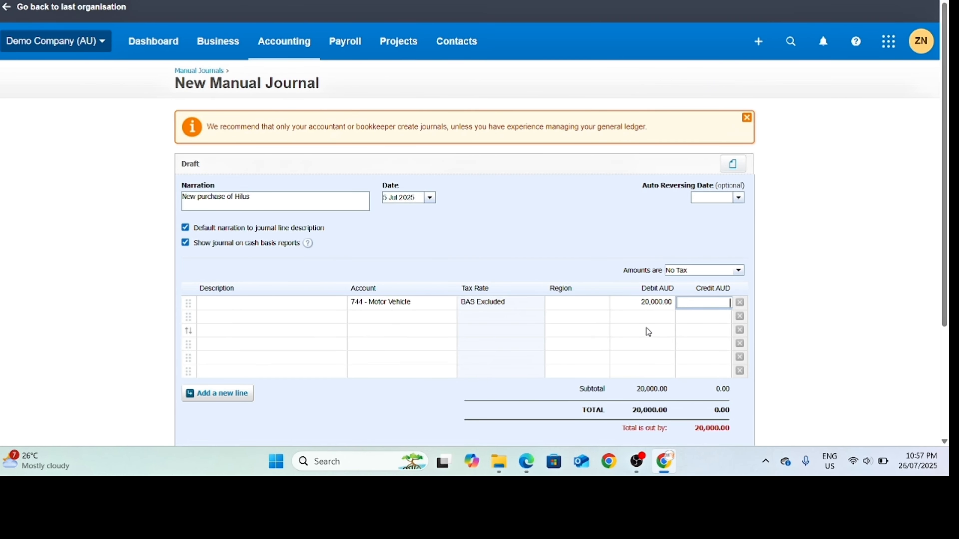
- Make the journal amounts Tax Exclusive and set the Motor Vehicle line's tax rate to GST on Expenses
scroll(722, 295, "down", 2)
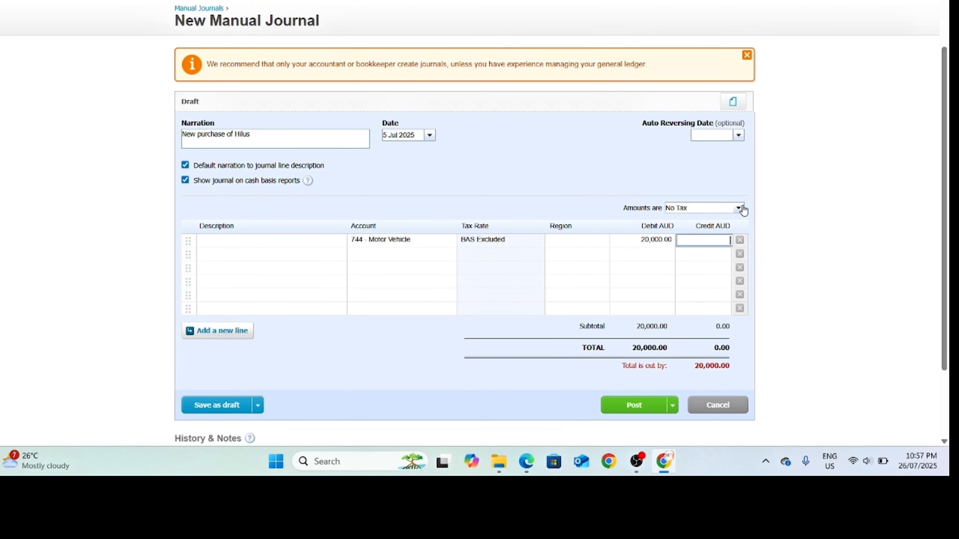
left_click(717, 208)
left_click(695, 220)
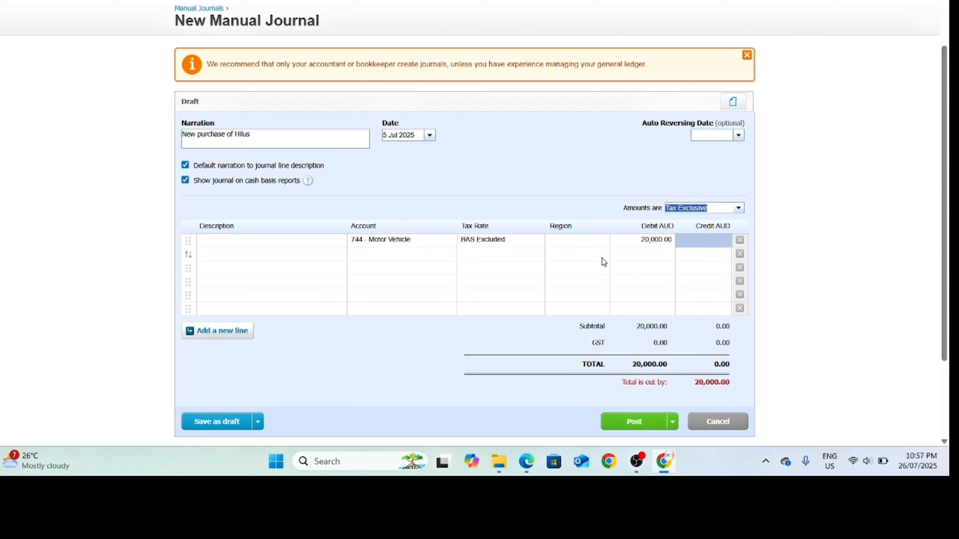
left_click(502, 242)
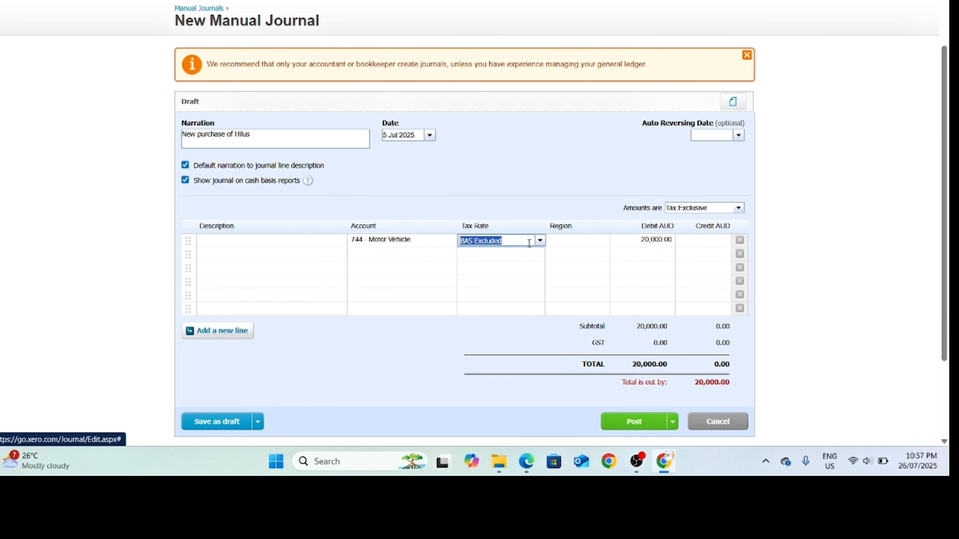
left_click(540, 241)
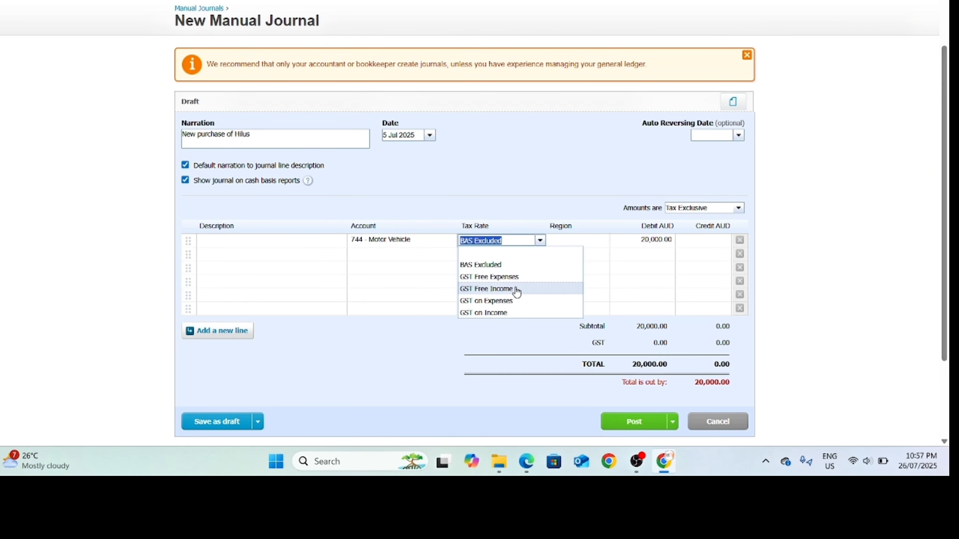
left_click(510, 302)
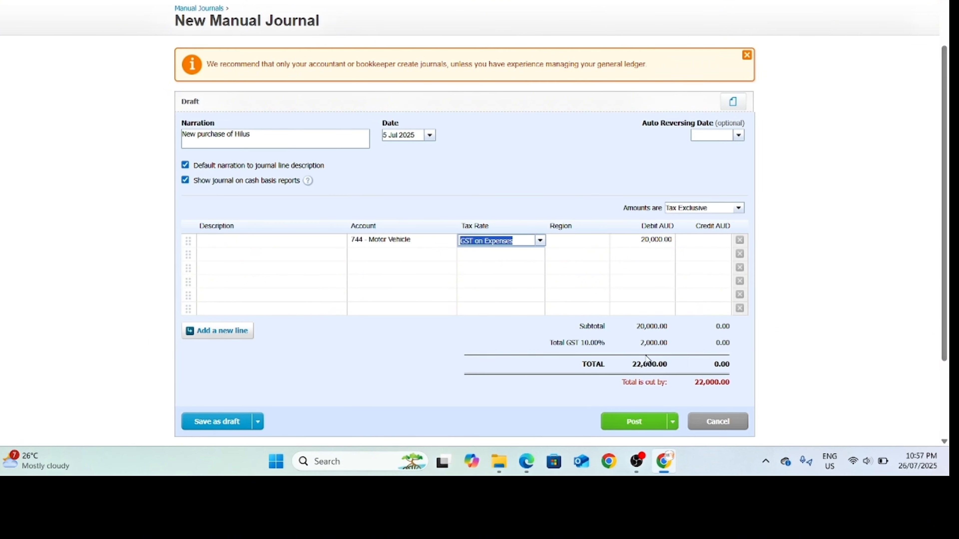
- Search for a loan account on the second journal line and clear the search text
left_click(401, 253)
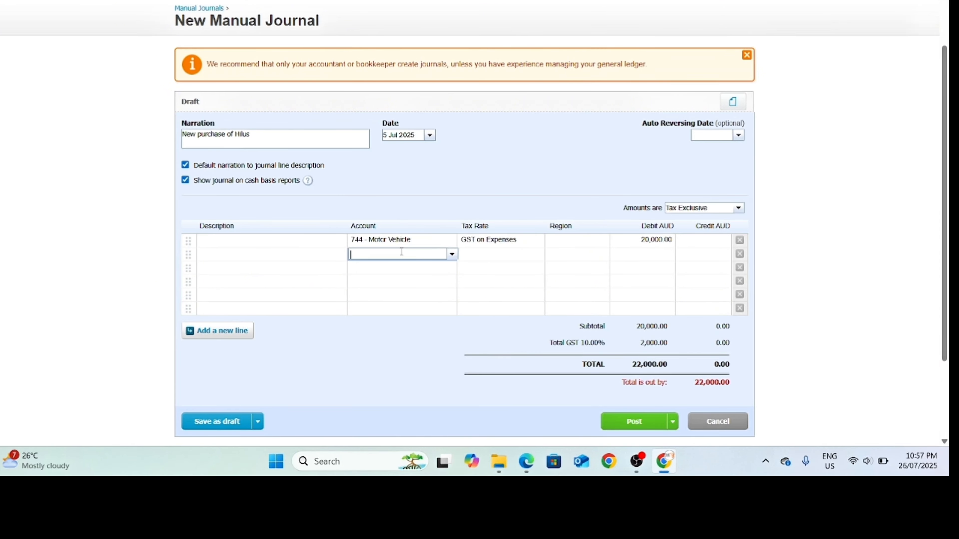
type("loan")
key("BackSpace")
key("BackSpace")
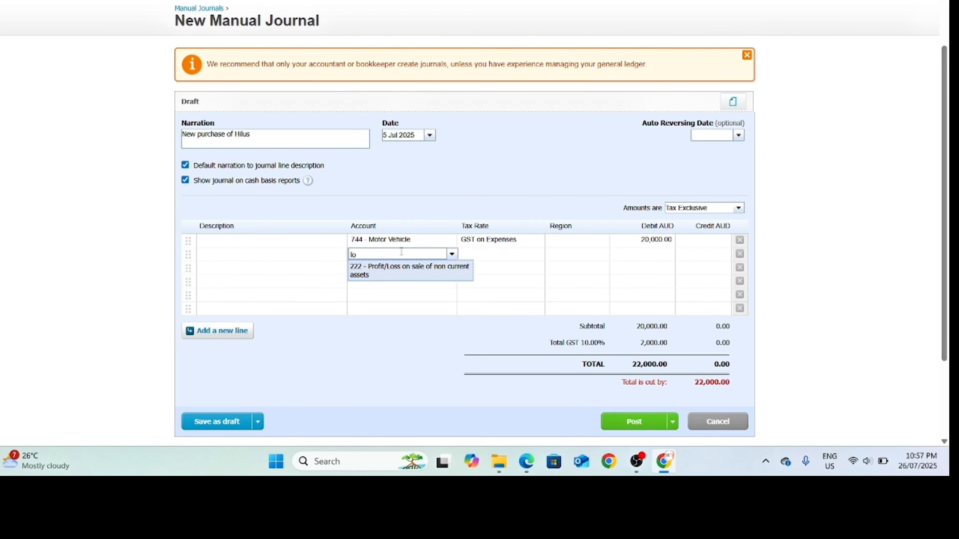
key("BackSpace")
key("BackSpace")
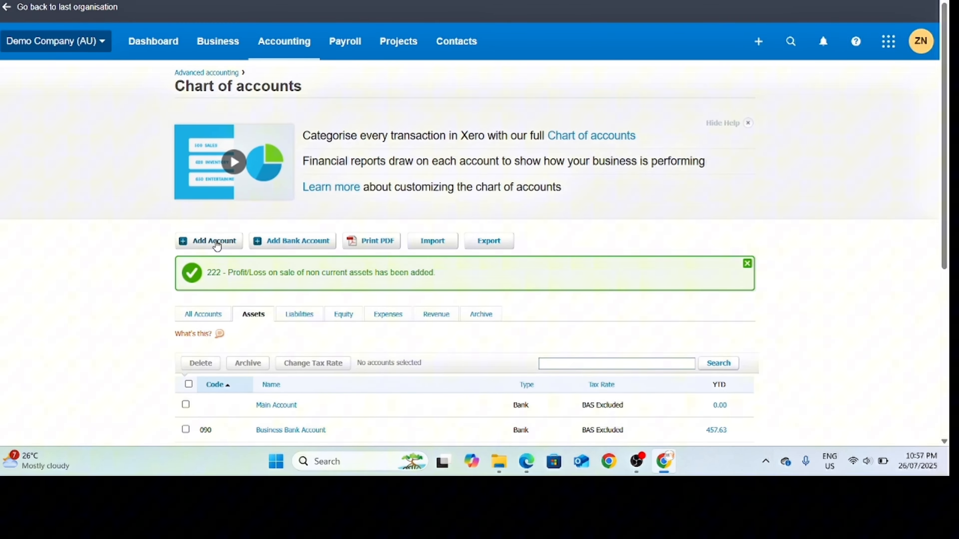
left_click(214, 240)
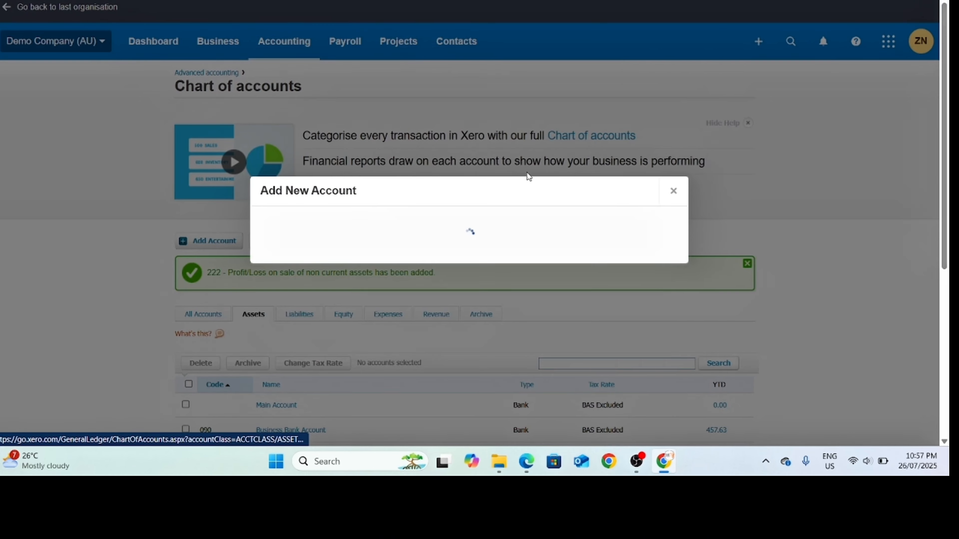
left_click(353, 106)
scroll(329, 173, "down", 2)
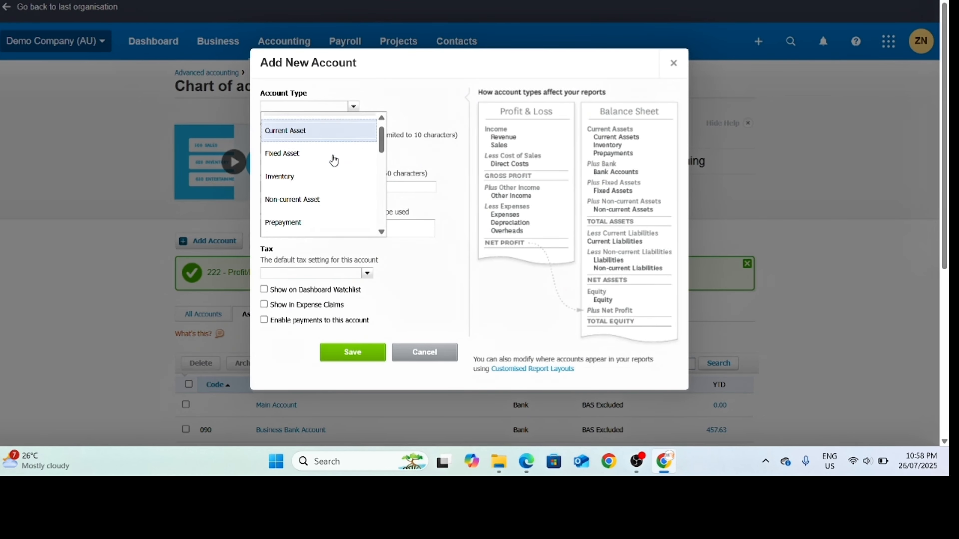
scroll(323, 166, "down", 2)
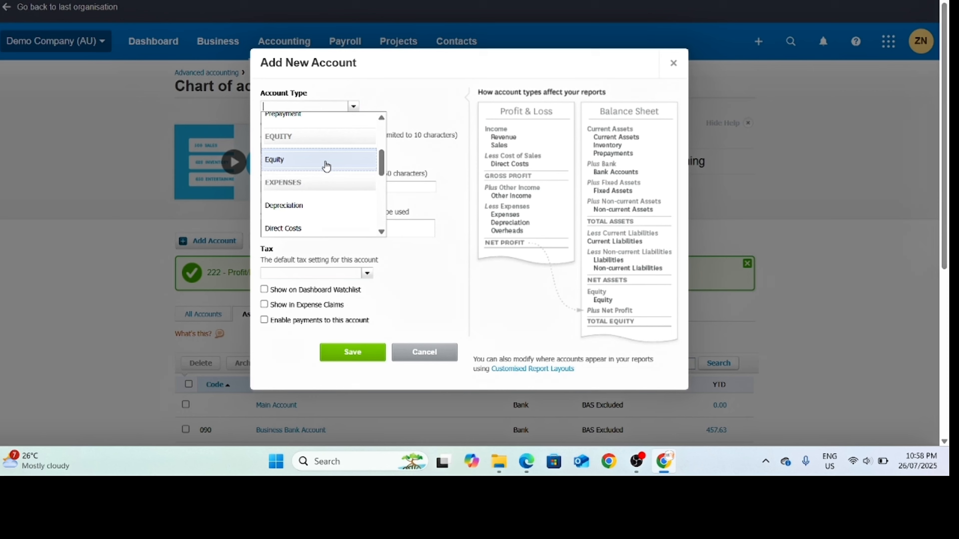
scroll(327, 166, "down", 4)
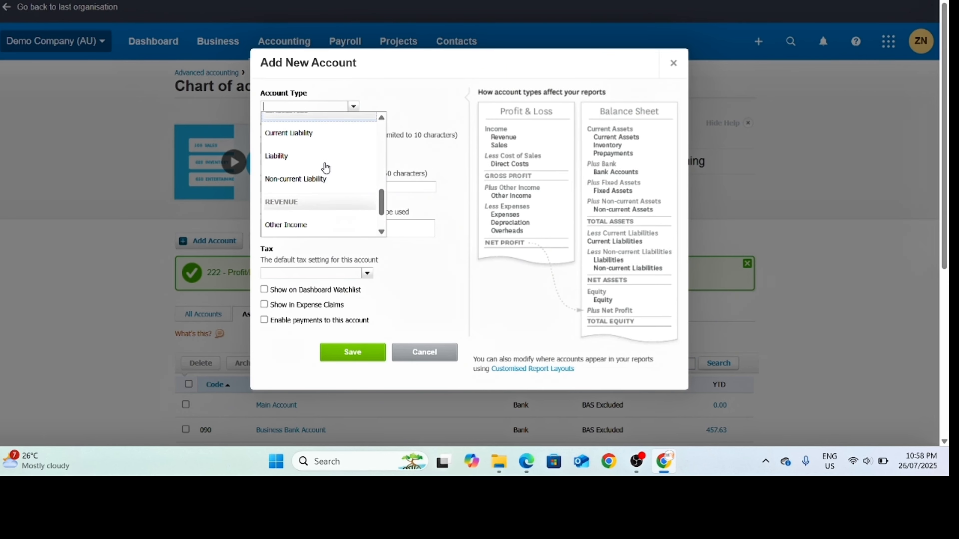
left_click(306, 182)
left_click(298, 150)
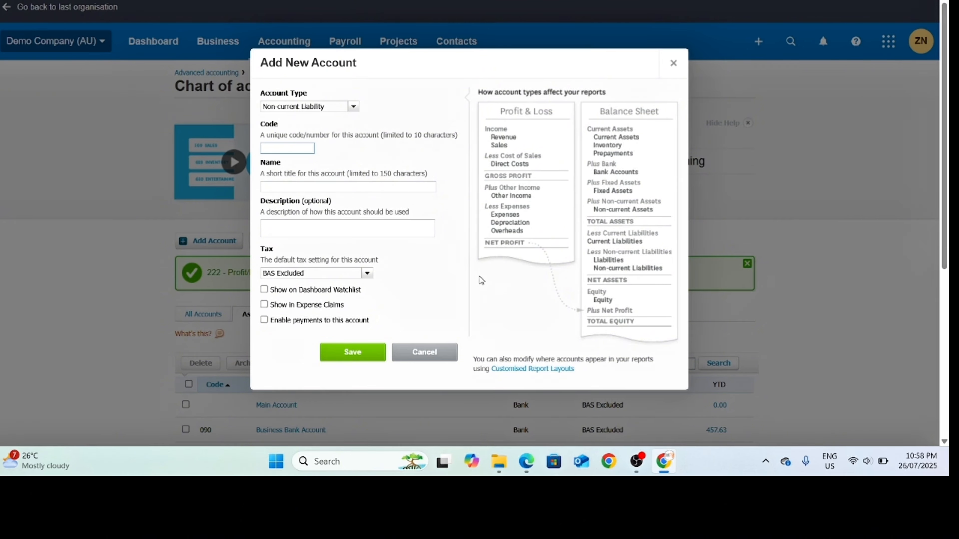
left_click(669, 68)
- Review the existing liability accounts in the chart of accounts for their codes and names
scroll(401, 264, "down", 3)
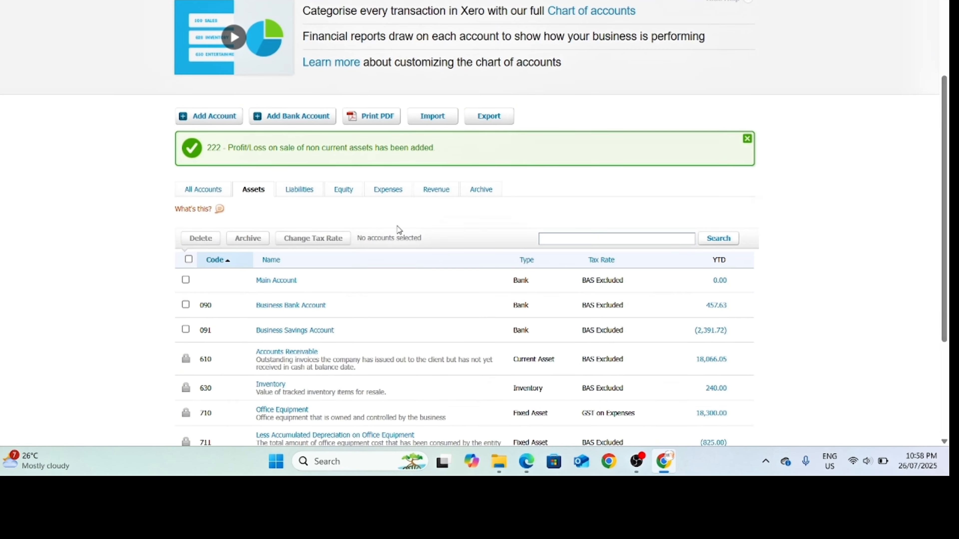
left_click(317, 192)
scroll(358, 256, "down", 10)
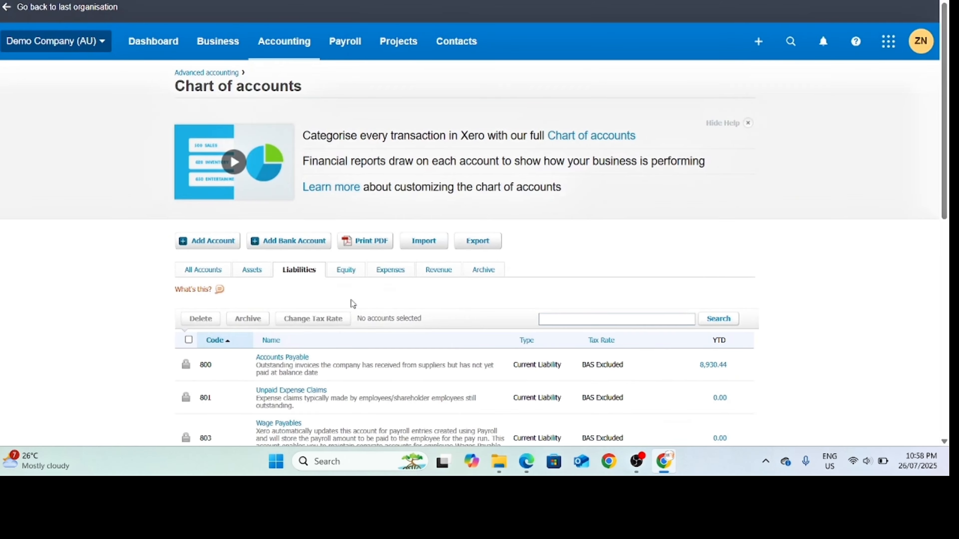
- Start a new account in the chart of accounts with the type Non-current Liability and code 841
left_click(211, 241)
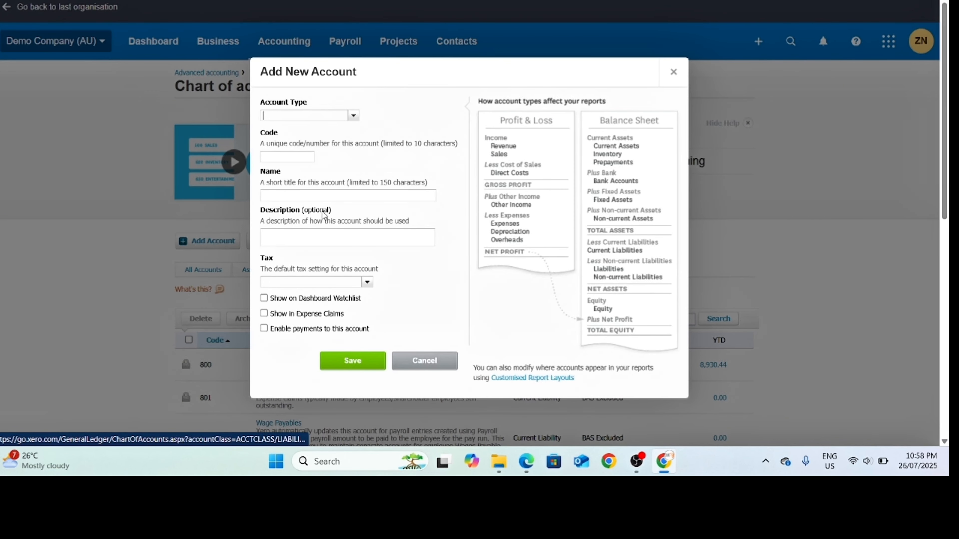
left_click(354, 116)
scroll(326, 191, "down", 3)
scroll(325, 192, "up", 3)
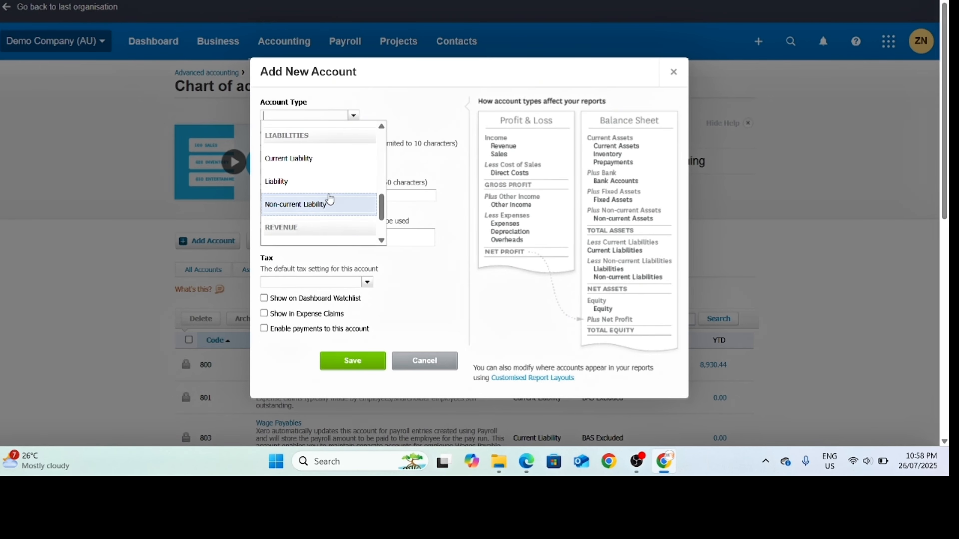
left_click(307, 203)
left_click(283, 157)
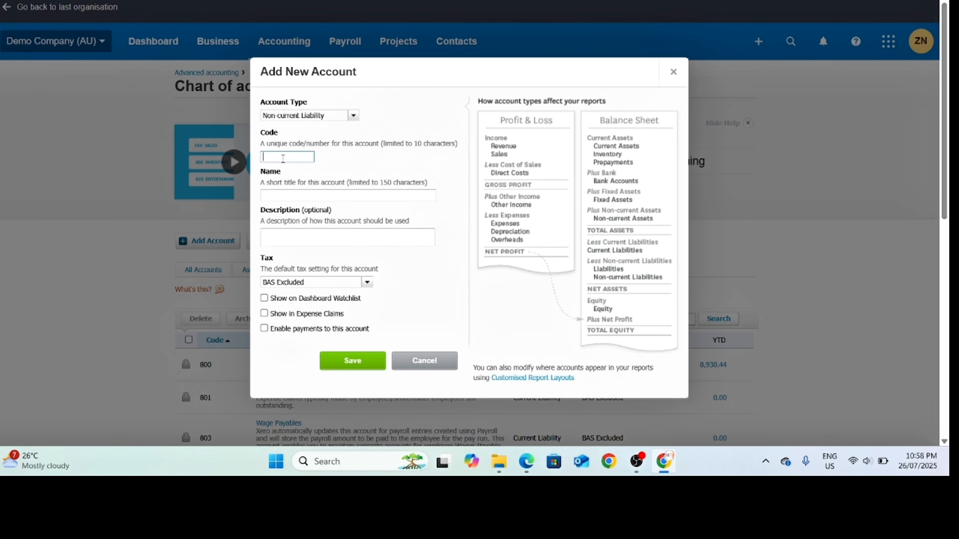
key("Tab")
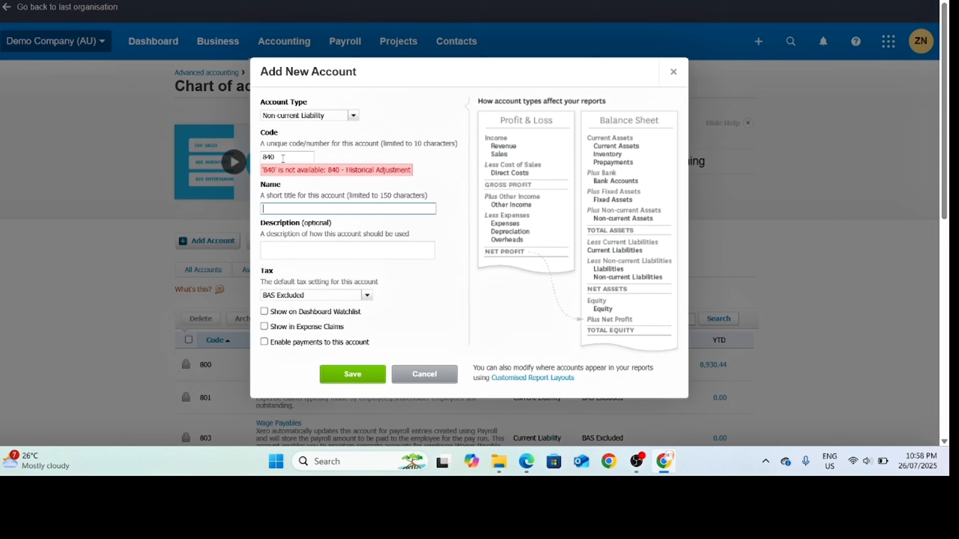
left_click(283, 159)
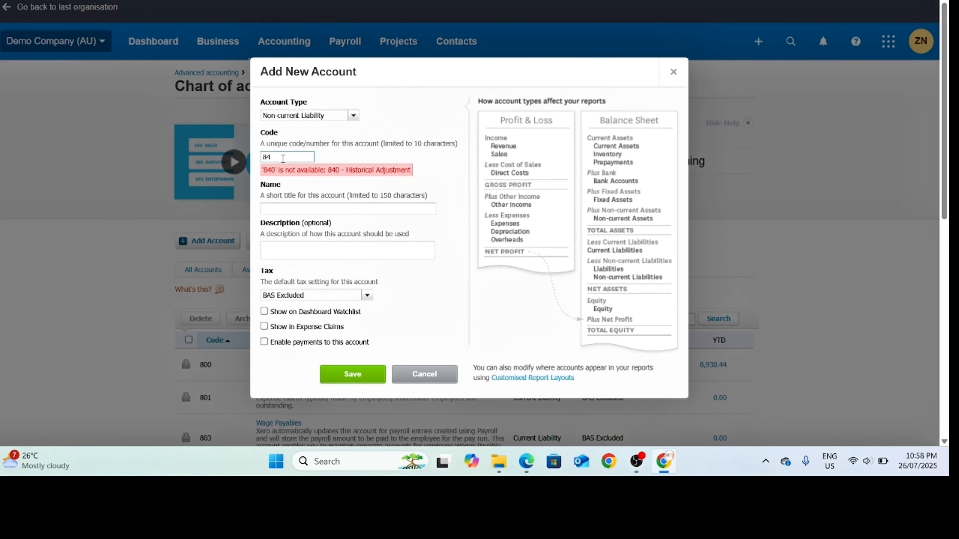
key("BackSpace")
type("1")
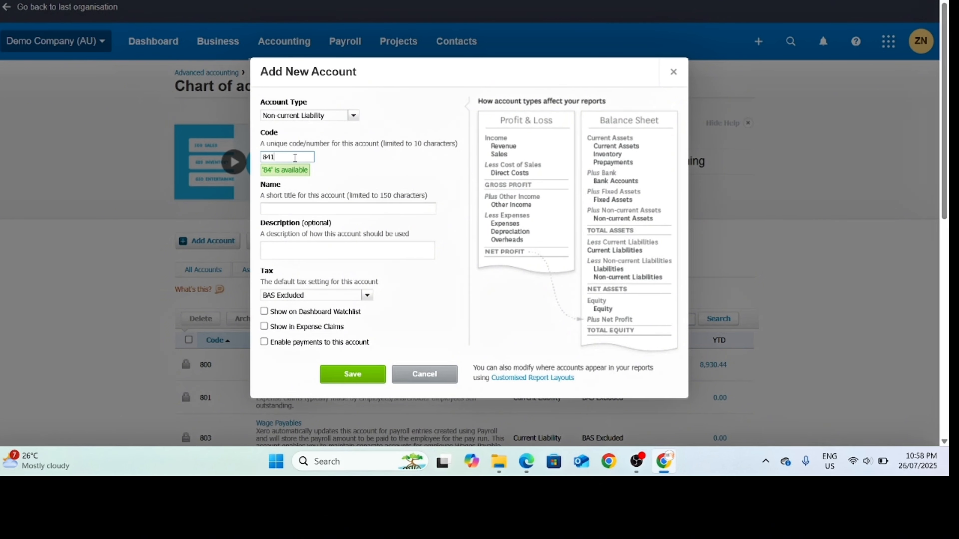
key("Tab")
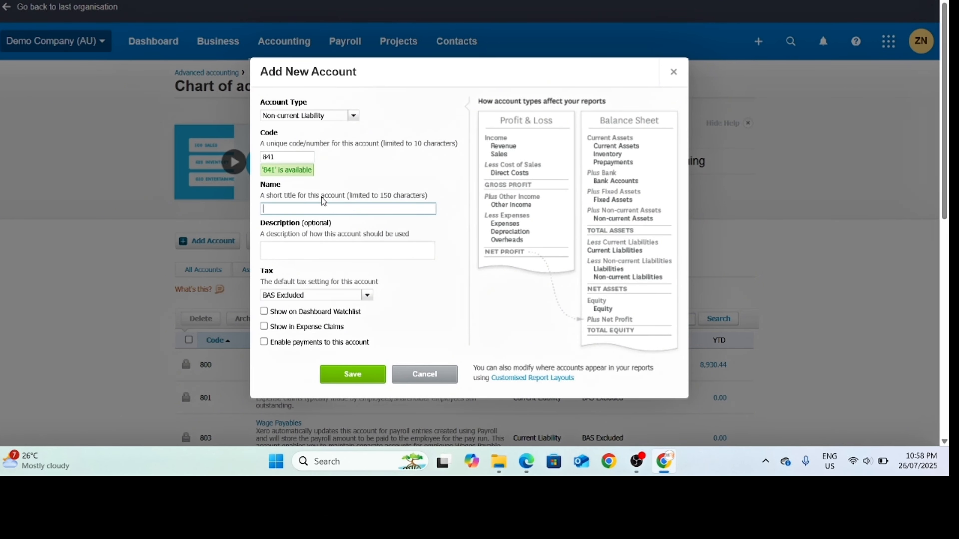
- Name the new account Loan - Peppermoney and save it
type("P")
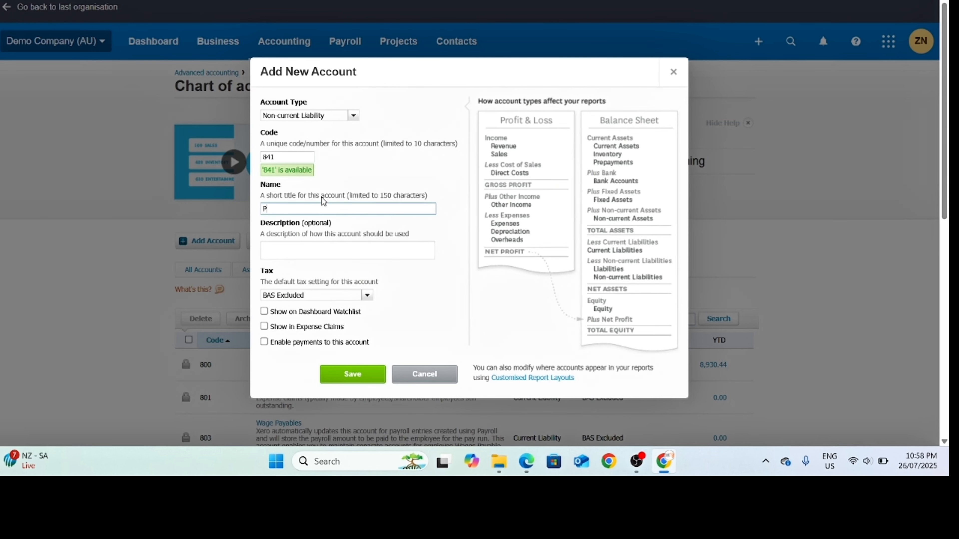
type("eppermone")
key("BackSpace")
key("Home")
type("Loan -")
scroll(332, 267, "down", 2)
left_click(353, 313)
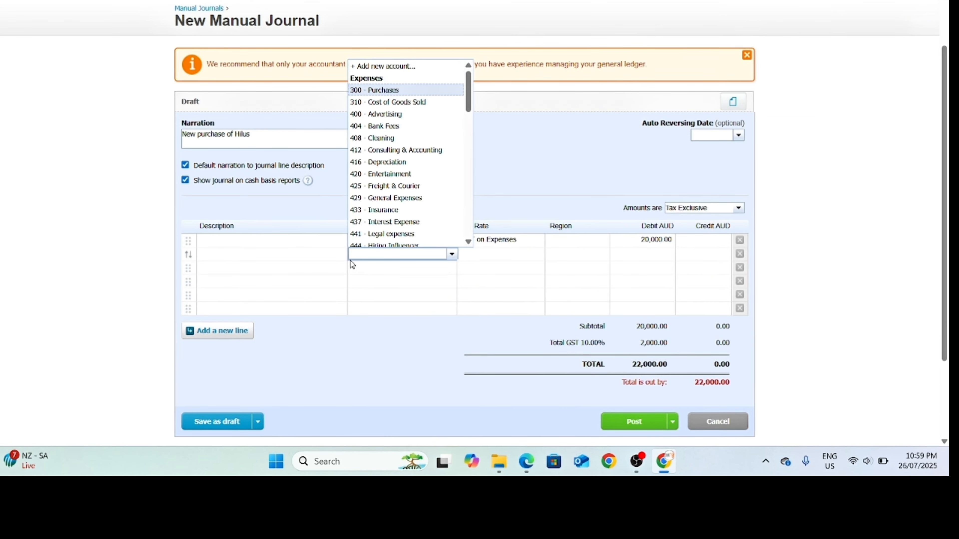
- Try to look up the new loan account on the second line of the open journal draft
left_click(400, 254)
type("loa")
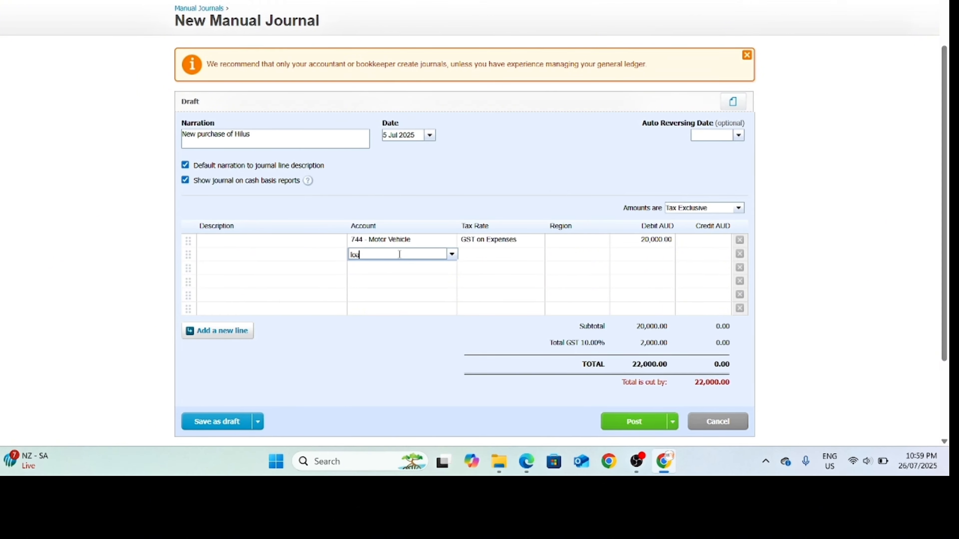
key("BackSpace")
key("BackSpace")
key("BackSpace")
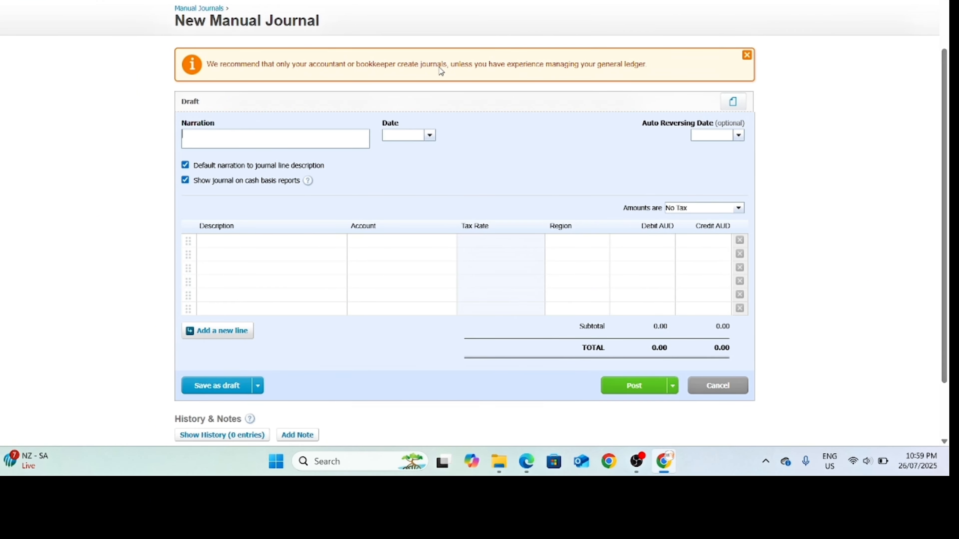
- Give the new manual journal the narration Purchase Hilus and the date 5 Jul 2025
left_click(298, 143)
type("Purchase Hilus")
key("Tab")
type("05/07/2025")
- Fill the first journal line with account 744 - Motor Vehicle and a debit of 20,000
left_click(402, 240)
type("moto")
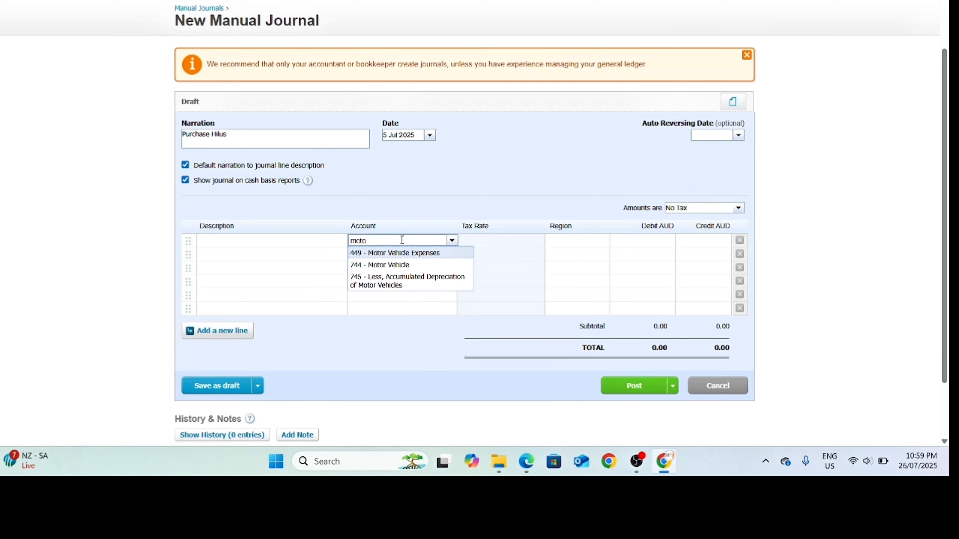
left_click(403, 263)
key("Tab")
key("Tab")
type("2")
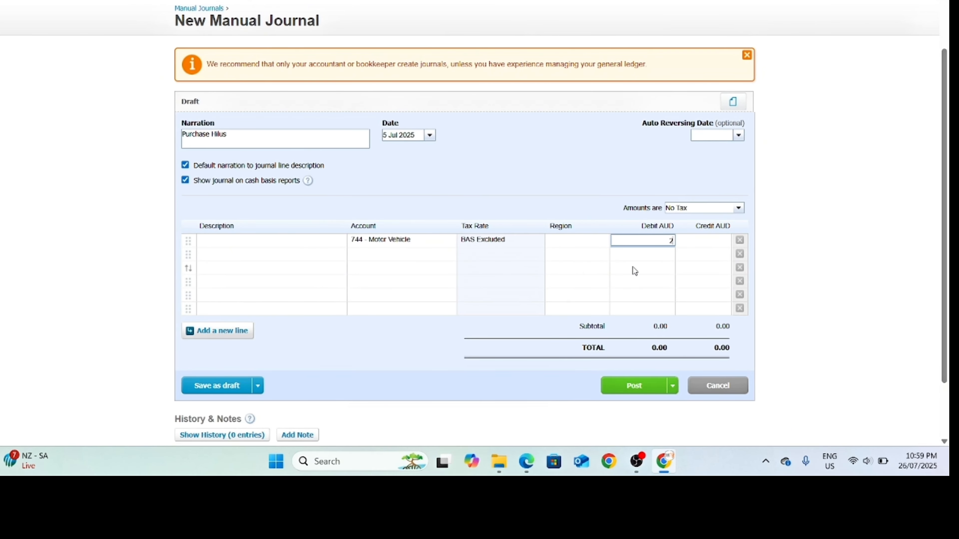
type("0,000")
key("Tab")
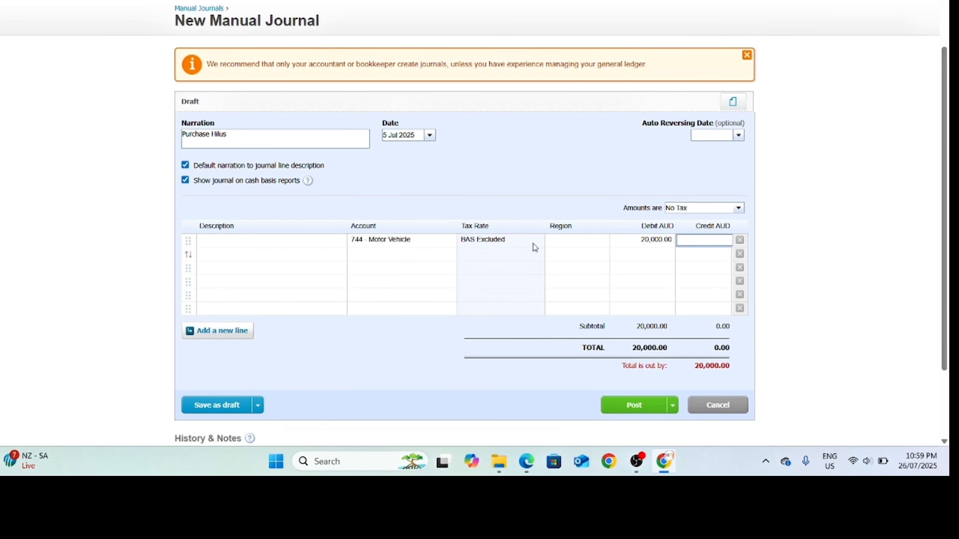
- Make the journal amounts Tax Exclusive and set the Motor Vehicle line's tax rate to GST on Expenses
left_click(738, 208)
left_click(709, 224)
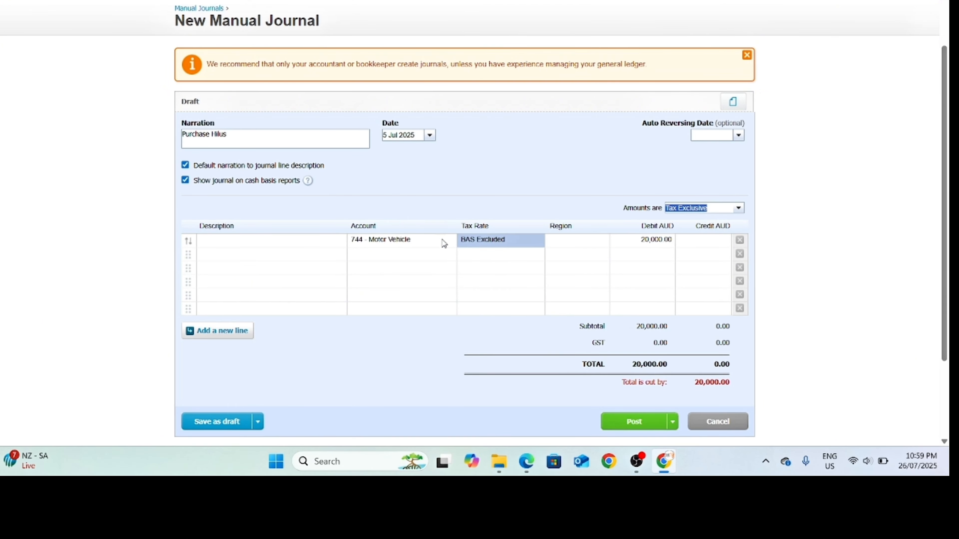
left_click(539, 246)
left_click(539, 245)
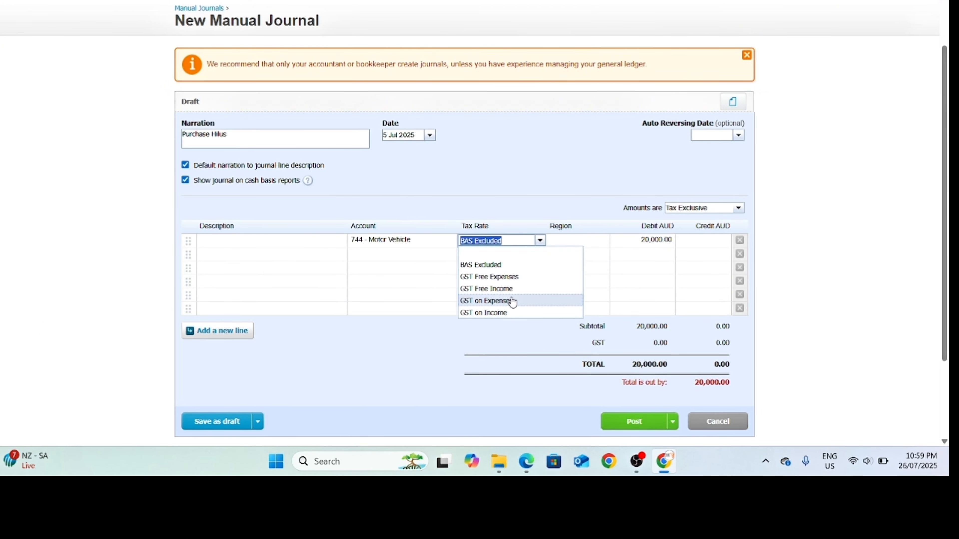
left_click(507, 302)
- Fill the second journal line with account 841 - Loan - Peppermoney and a credit of 22,000
left_click(423, 253)
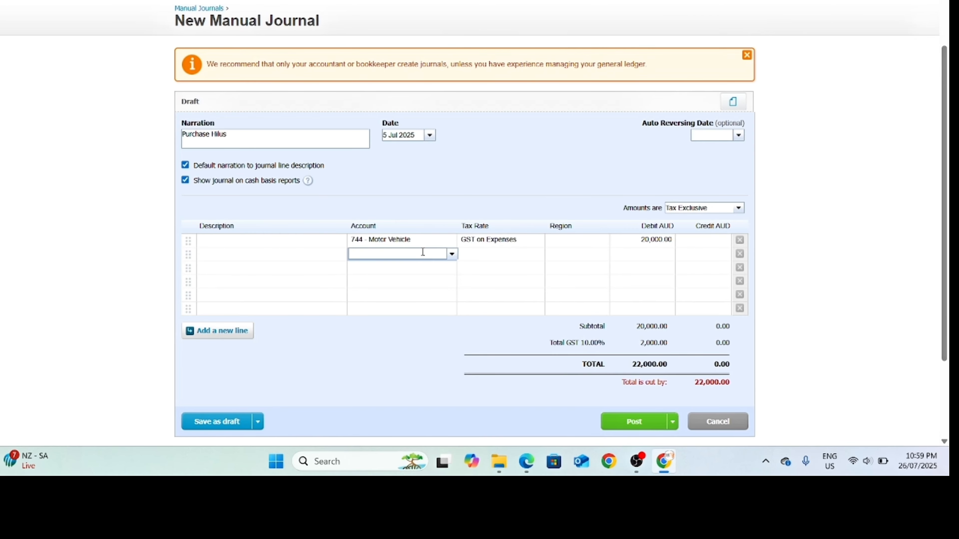
type("84")
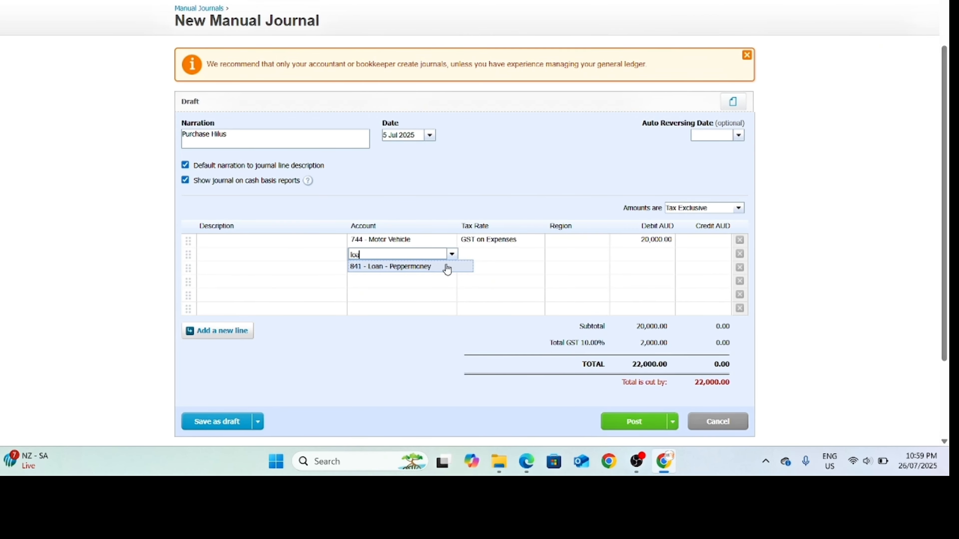
left_click(429, 269)
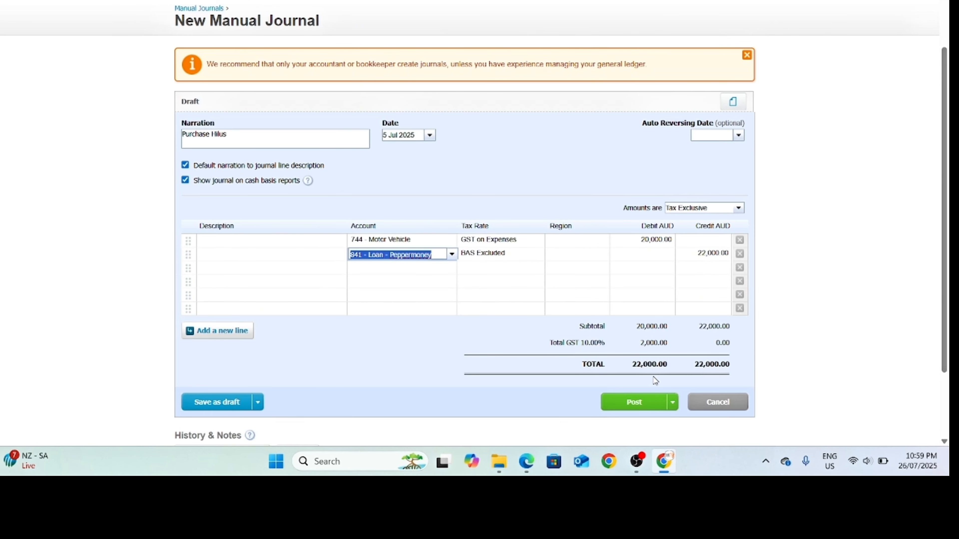
key("Tab")
key("Tab")
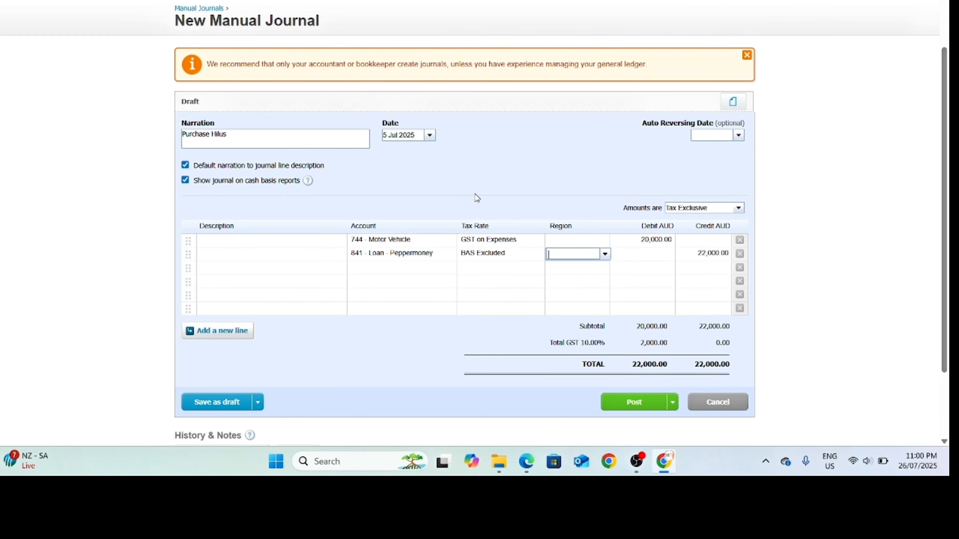
- Check the debit and credit totals of the Purchase Hilus journal and post it
scroll(508, 156, "down", 2)
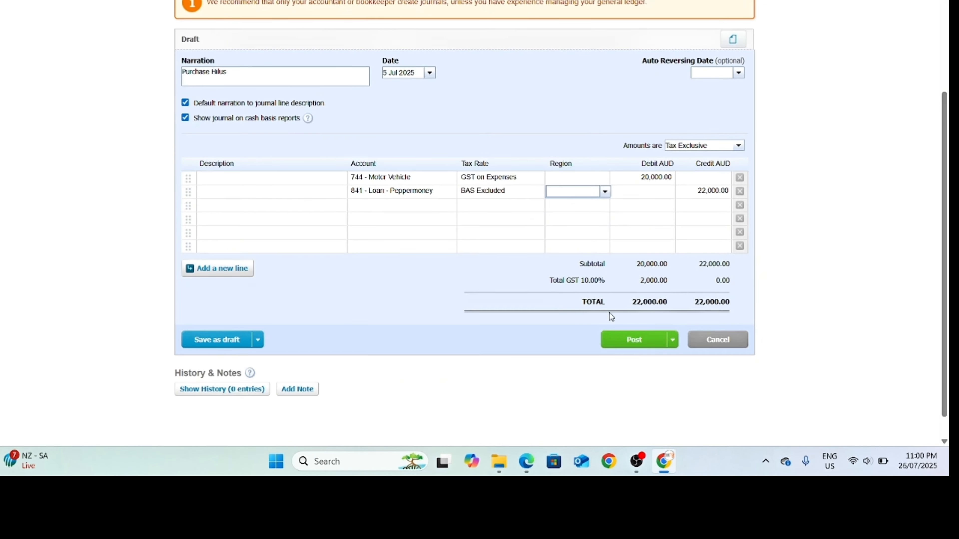
scroll(572, 286, "up", 3)
scroll(572, 285, "down", 3)
left_click(639, 315)
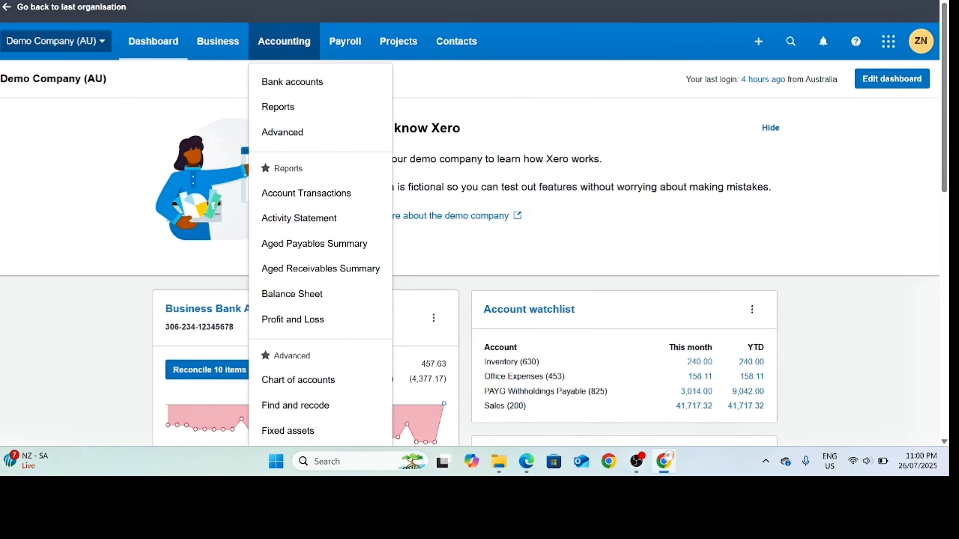
- Run the Balance Sheet as at 26 Jul 2025 and examine the fixed assets and liabilities for the vehicle purchase
left_click(293, 293)
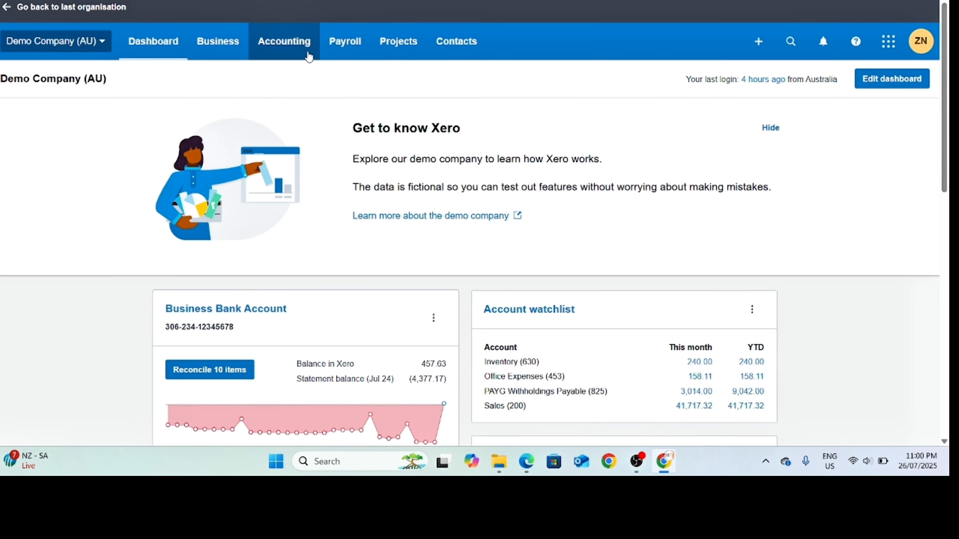
left_click(274, 49)
left_click(339, 269)
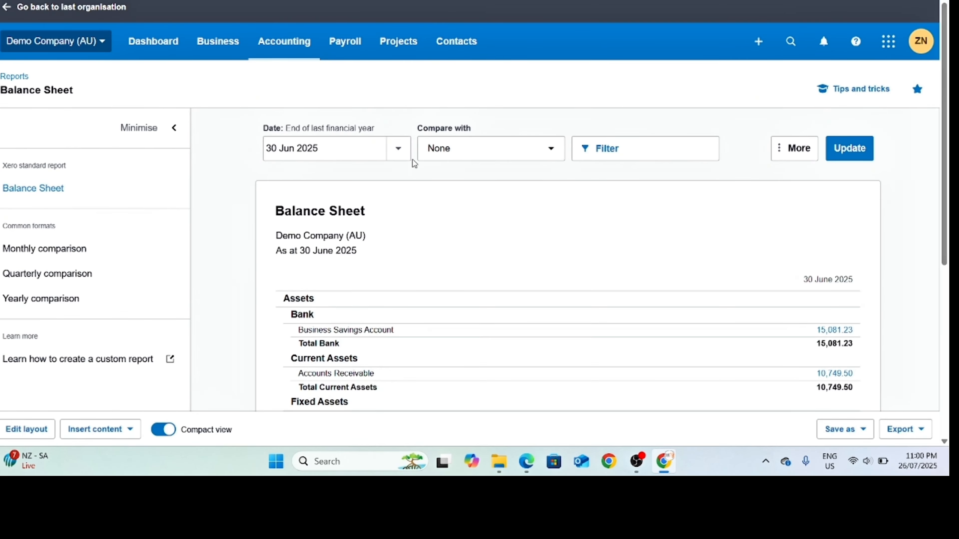
left_click(397, 148)
left_click(428, 185)
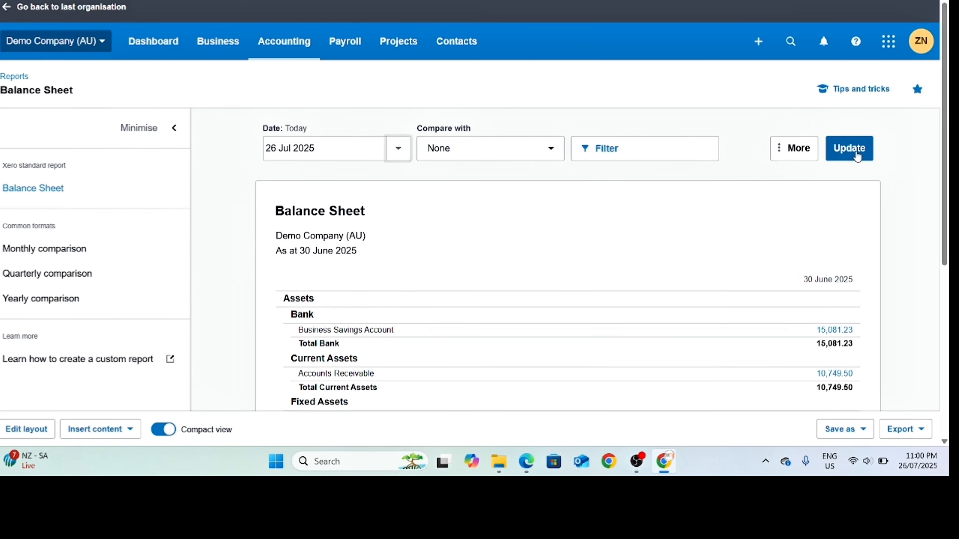
left_click(850, 148)
scroll(722, 248, "down", 1)
scroll(722, 248, "down", 2)
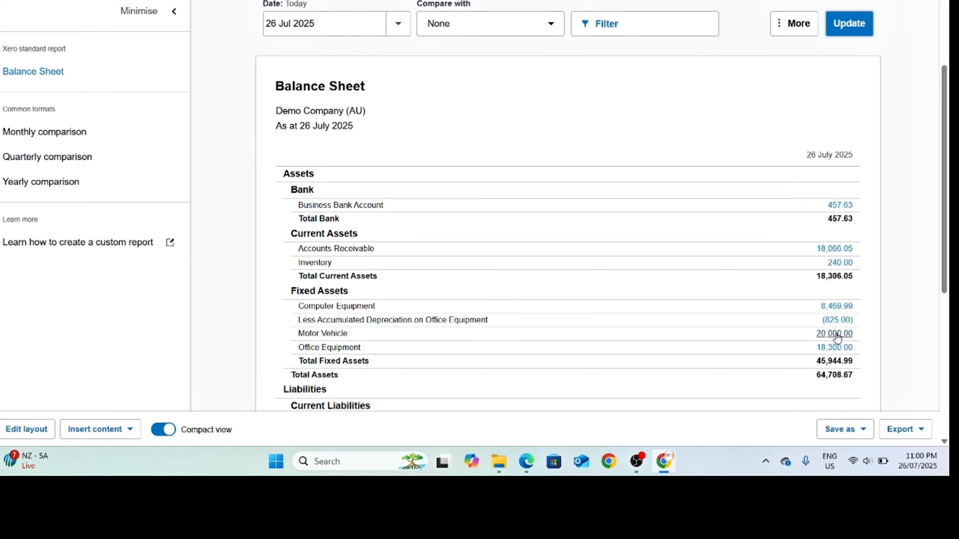
scroll(755, 333, "down", 3)
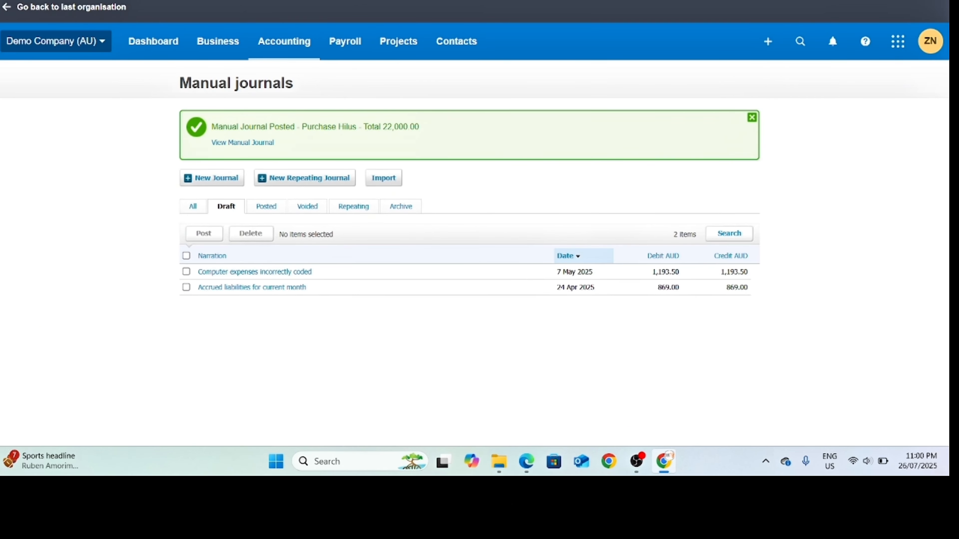
- Create a new asset in the fixed assets register with the name Hilus - rego name
left_click(283, 53)
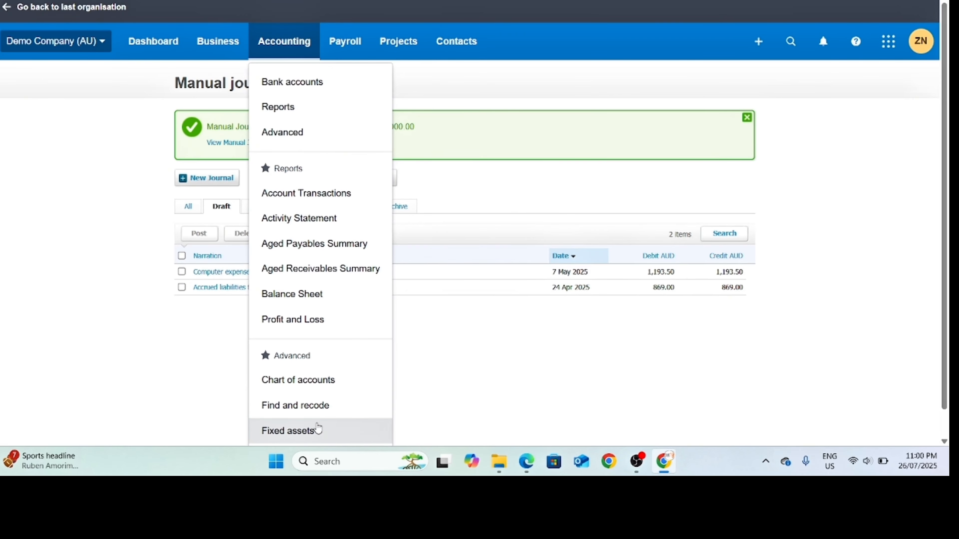
left_click(332, 286)
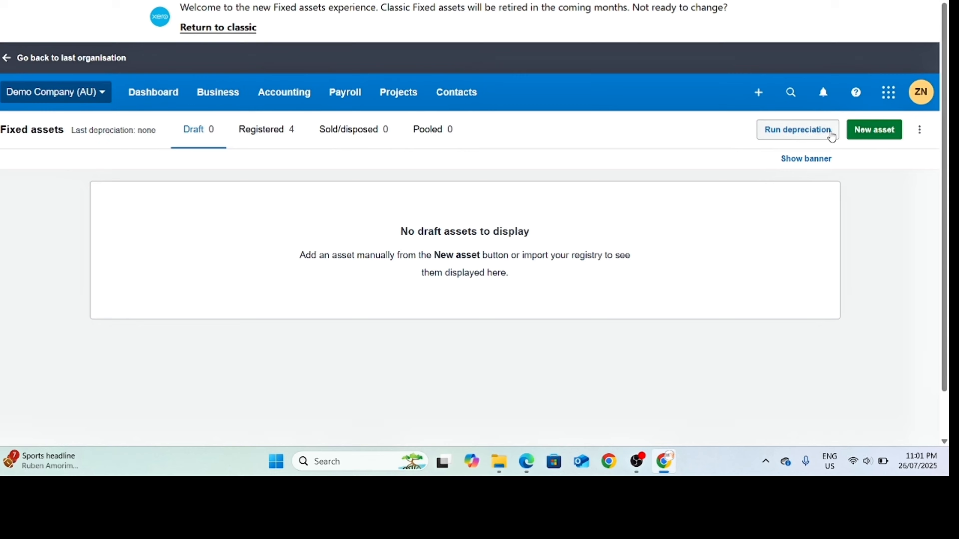
left_click(874, 131)
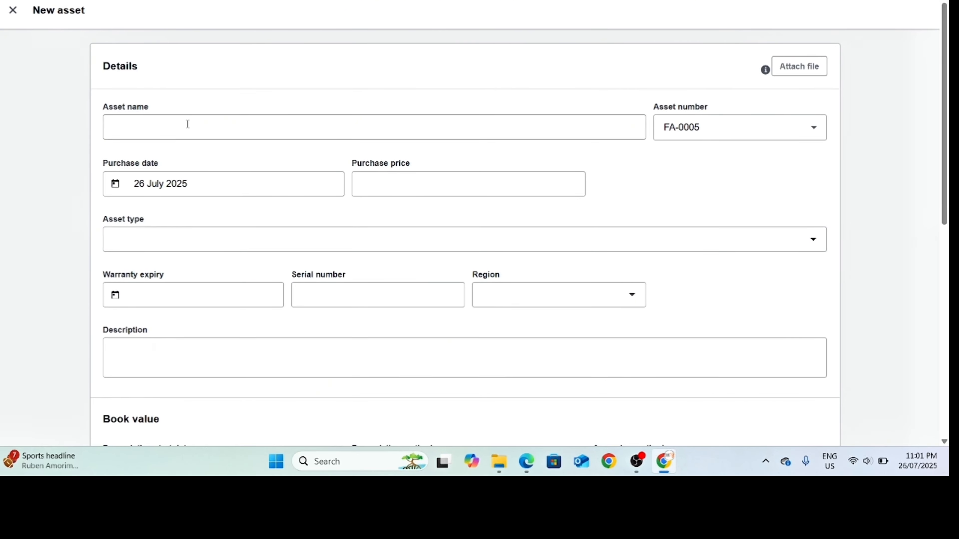
left_click(187, 124)
type("Hi")
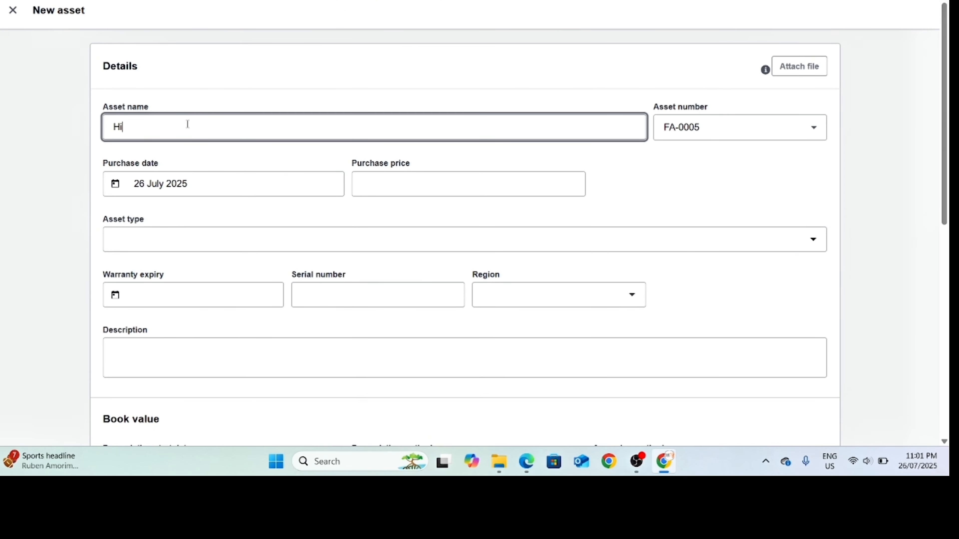
type("lus - rego name")
- Set the asset's purchase date to 5 July 2025 and its purchase price to 20000
left_click(203, 185)
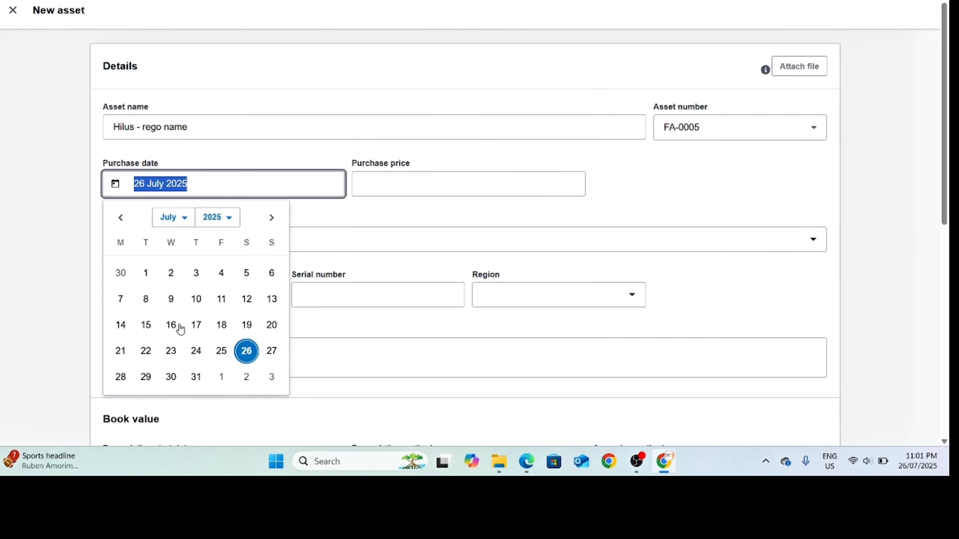
left_click(246, 274)
left_click(447, 187)
type("20000")
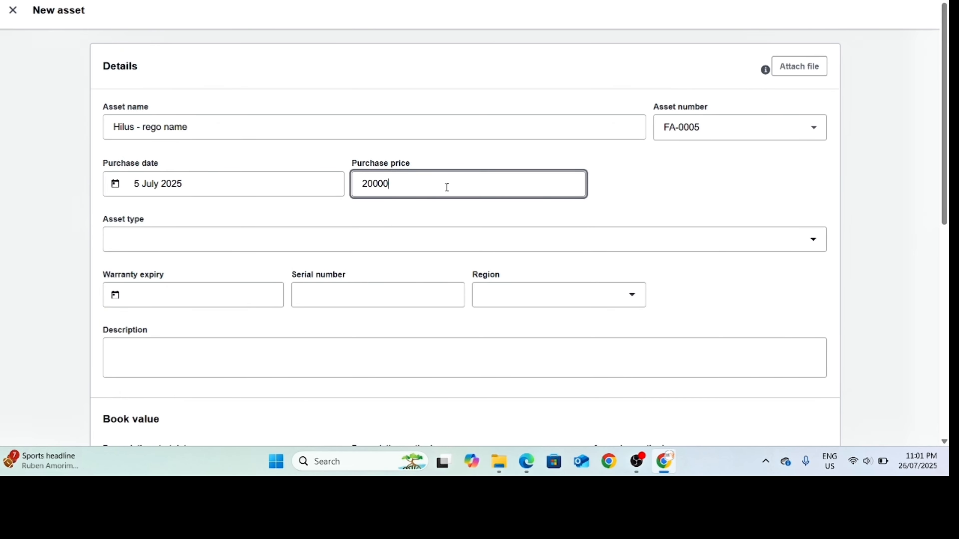
- Set the asset type to Motor Vehicles, review the depreciation settings and register the asset
key("Tab")
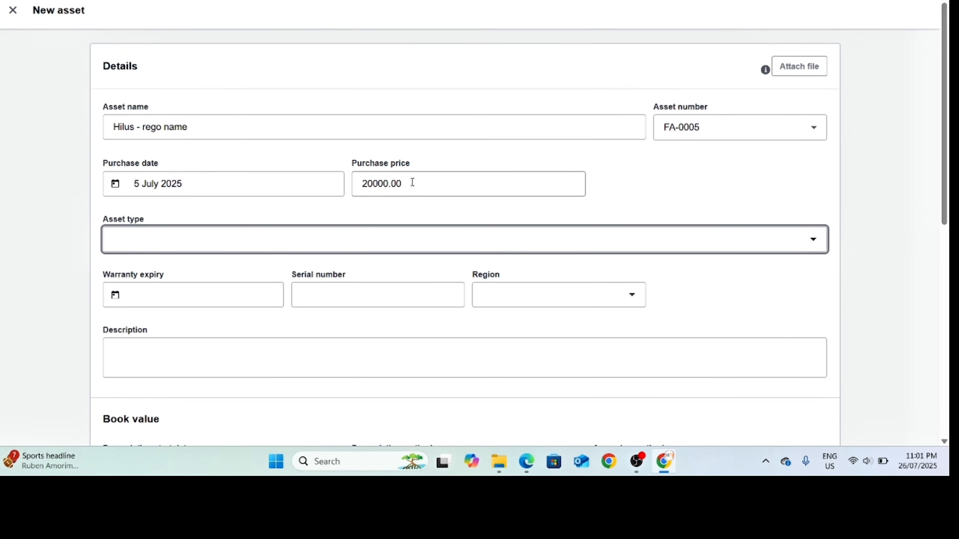
left_click(524, 246)
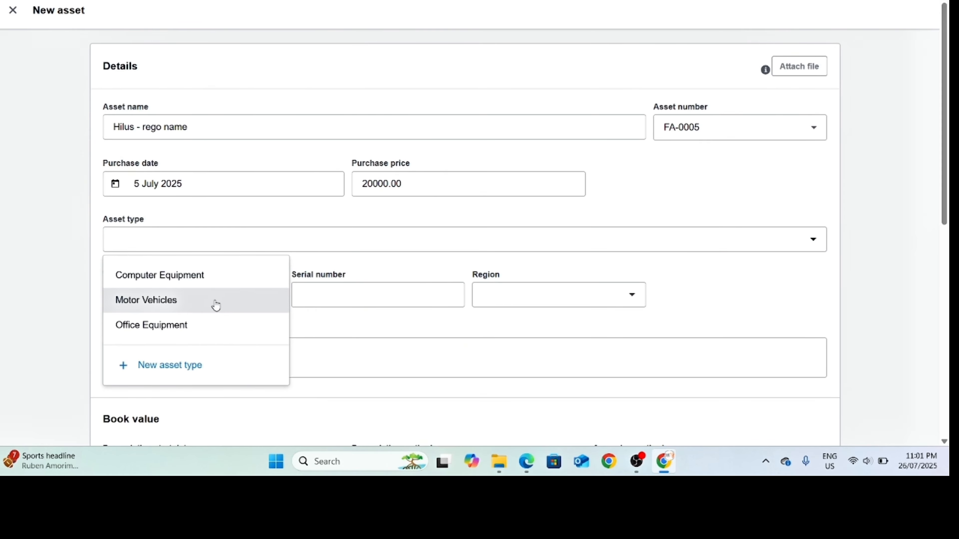
left_click(216, 302)
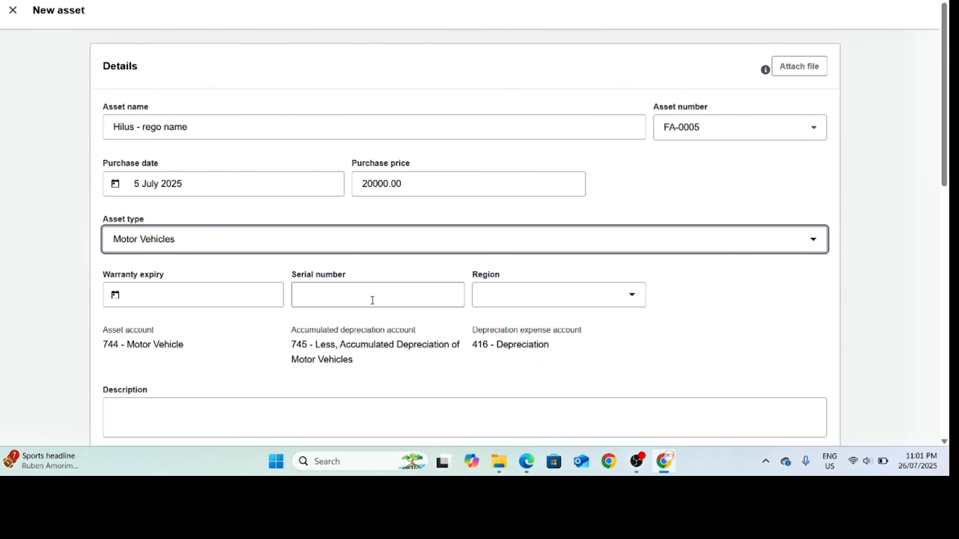
scroll(216, 301, "down", 2)
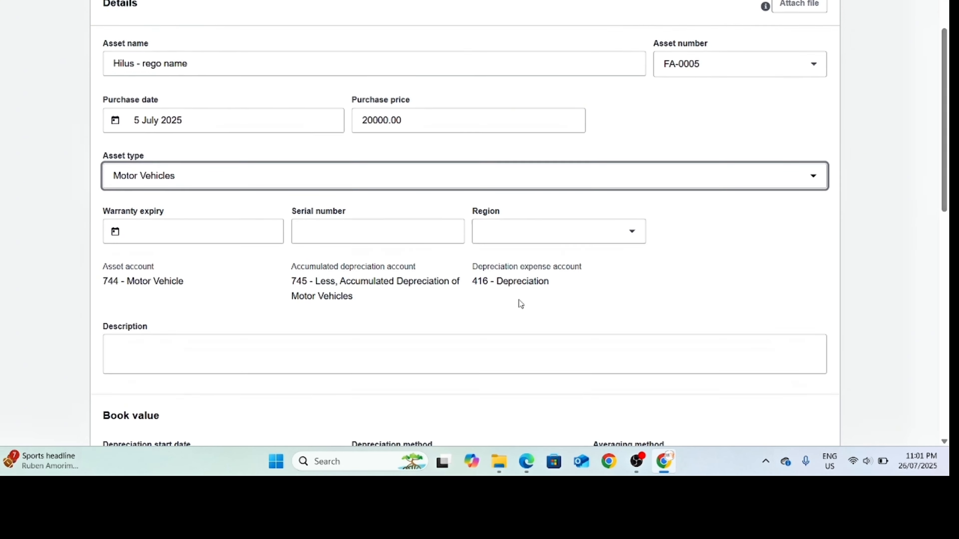
scroll(453, 319, "down", 5)
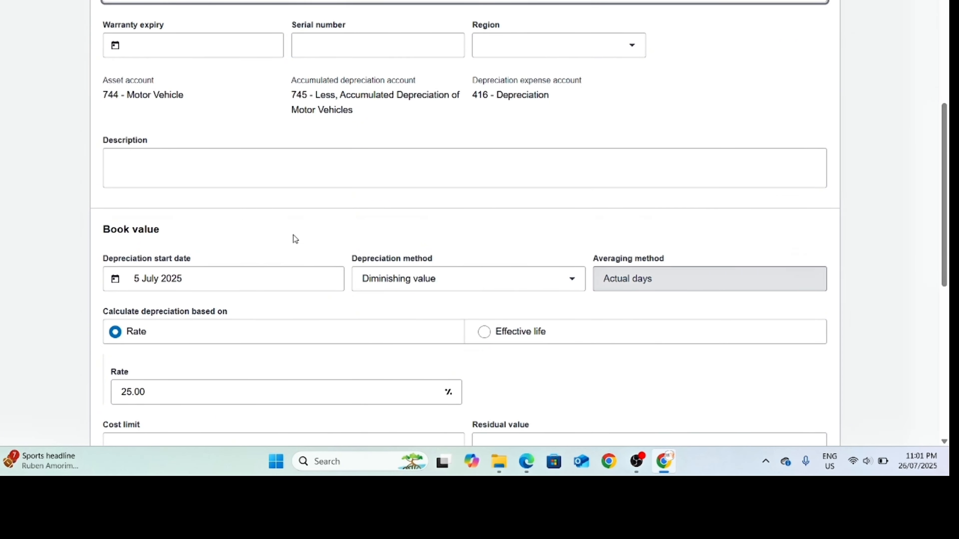
scroll(294, 237, "up", 3)
scroll(209, 174, "down", 15)
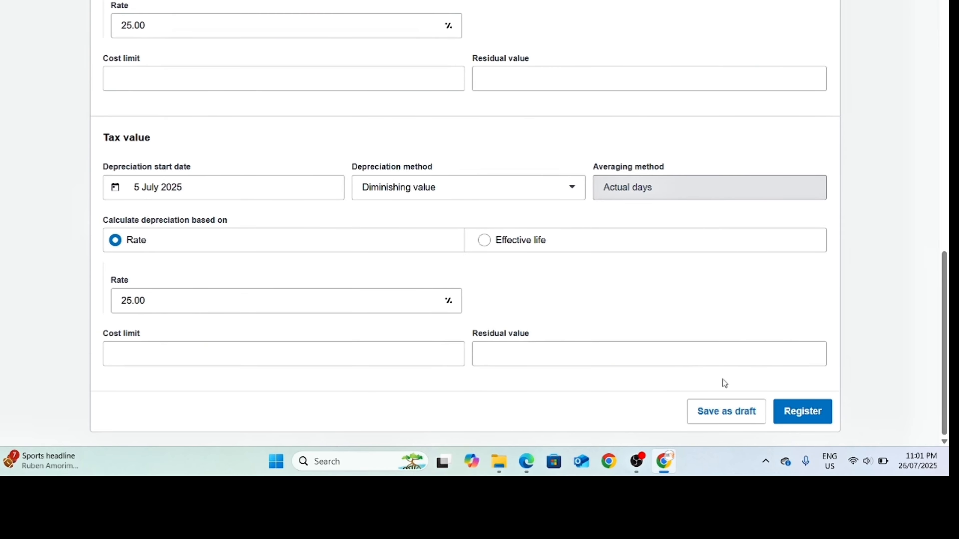
left_click(812, 414)
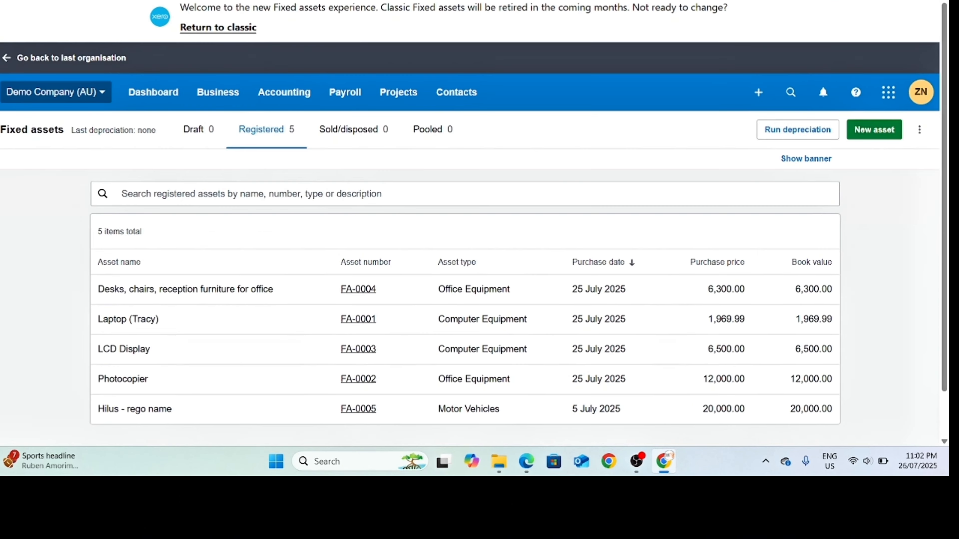
- Open the Fixed Asset Reconciliation report from the list of financial statements
left_click(283, 90)
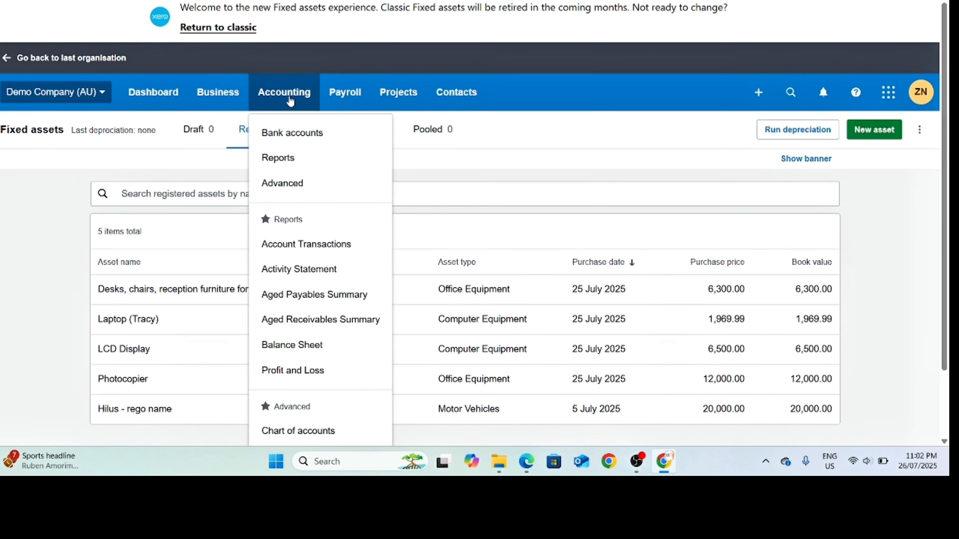
left_click(301, 165)
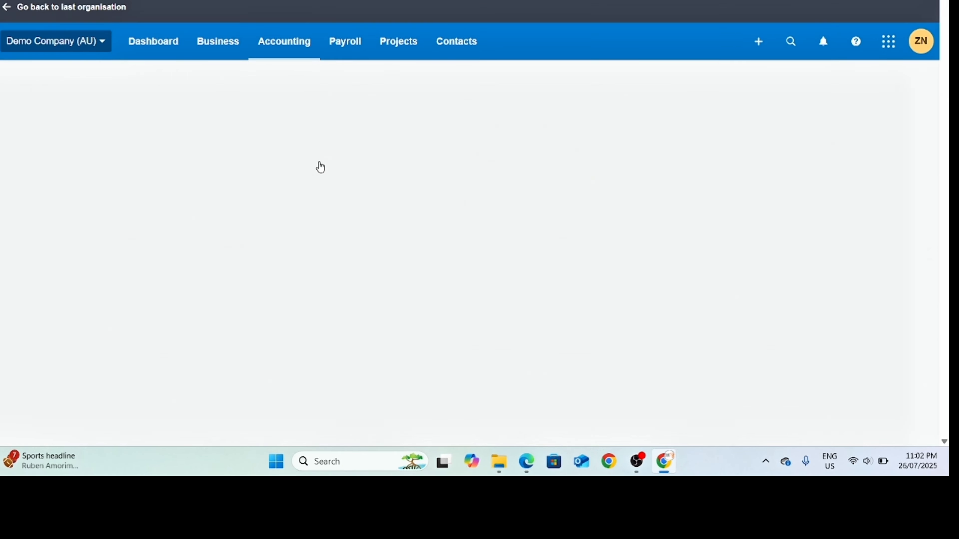
scroll(338, 345, "down", 5)
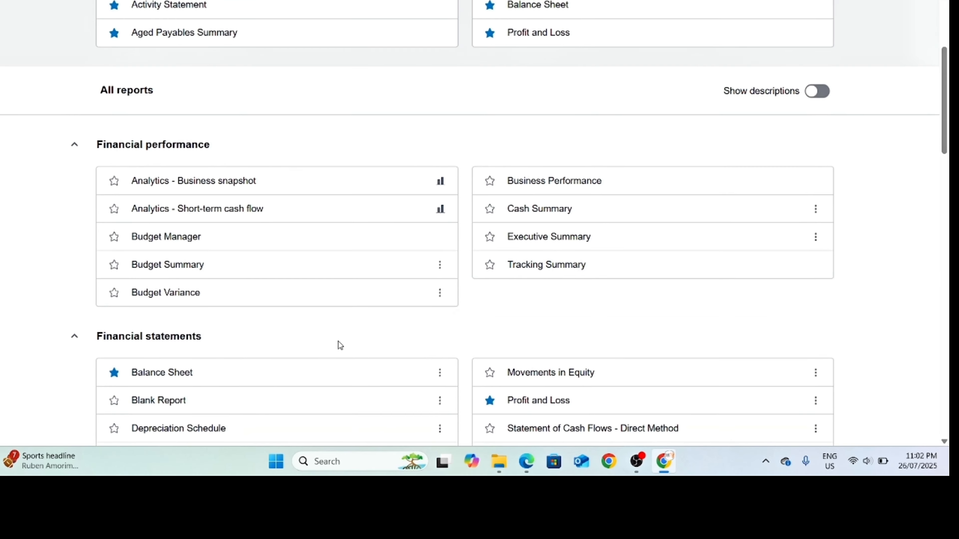
scroll(567, 267, "down", 6)
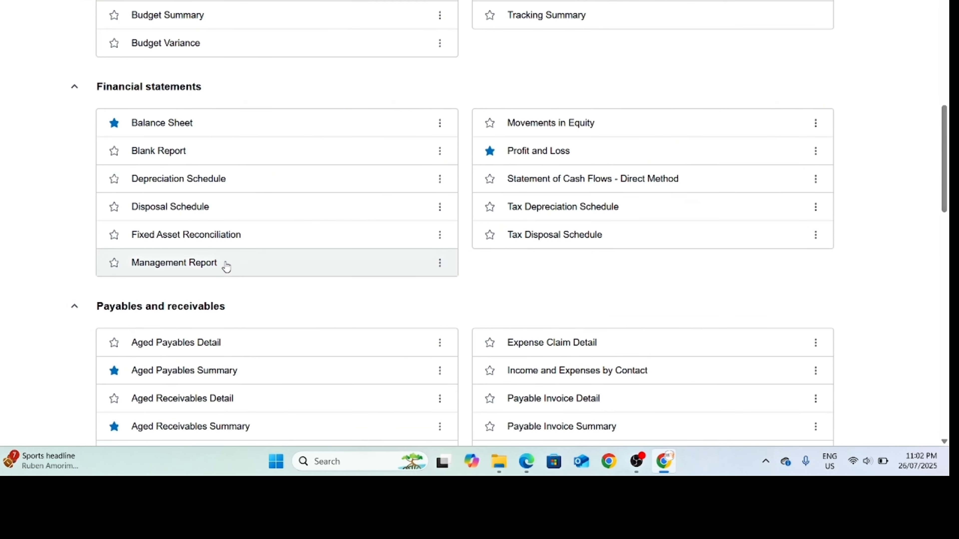
mouse_move(226, 266)
left_click(232, 235)
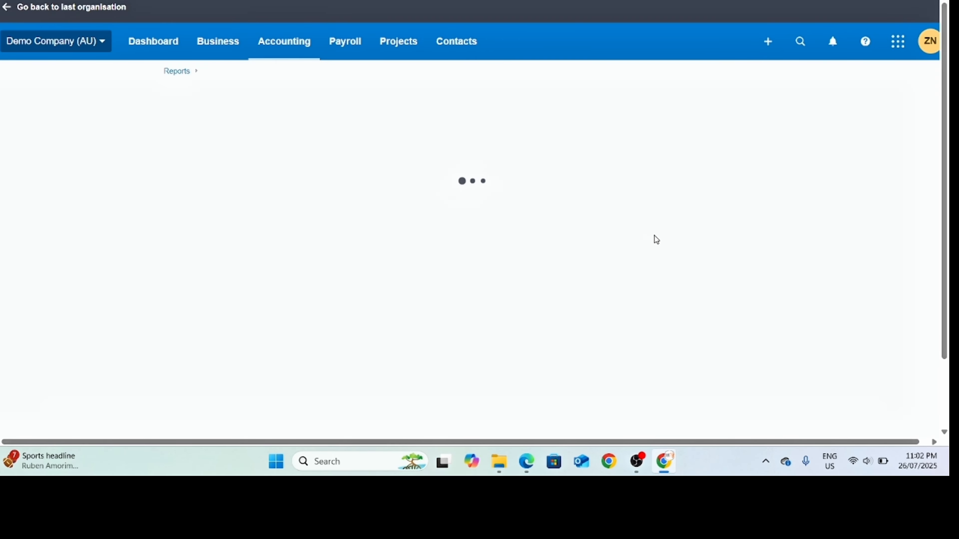
- Update the reconciliation report to this financial year and compare the balance sheet and asset register figures for Motor Vehicle
left_click(295, 149)
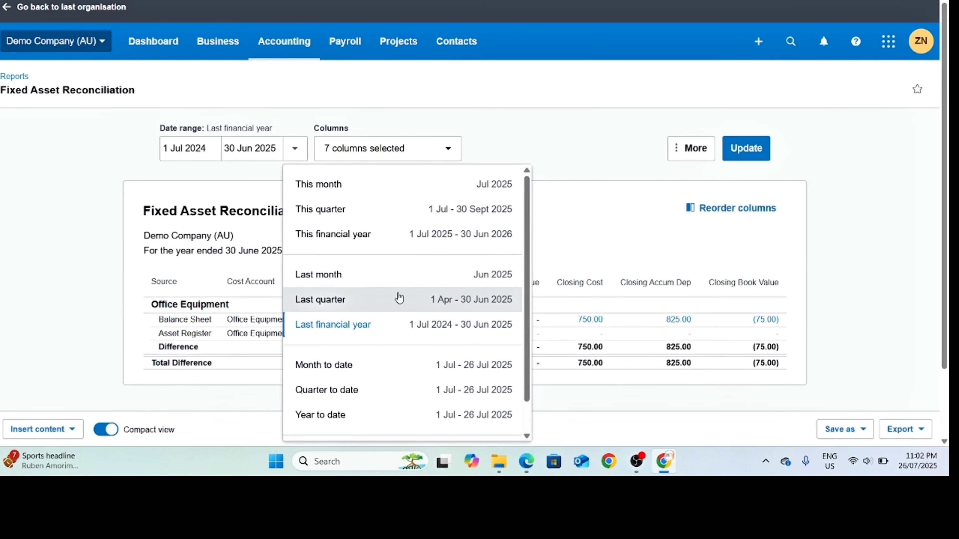
left_click(374, 238)
left_click(744, 146)
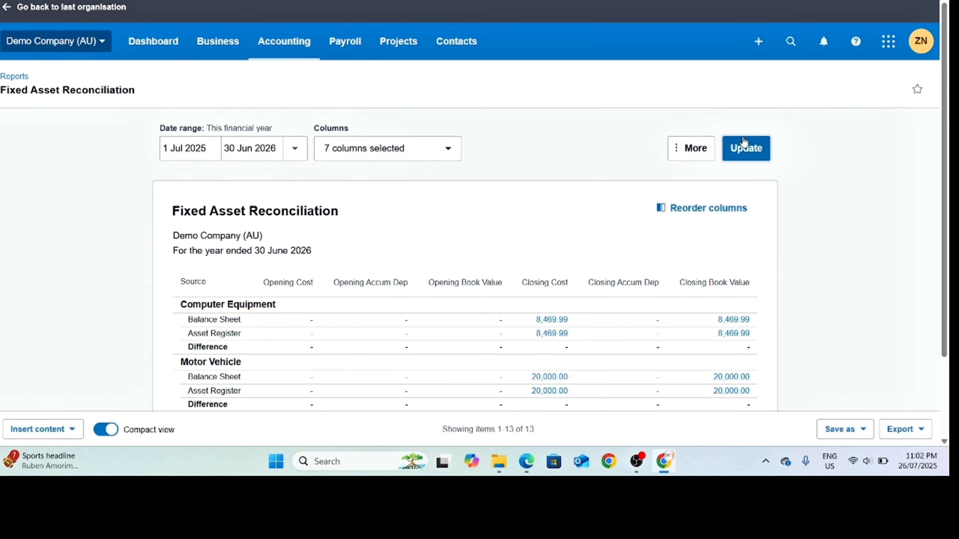
scroll(629, 312, "down", 3)
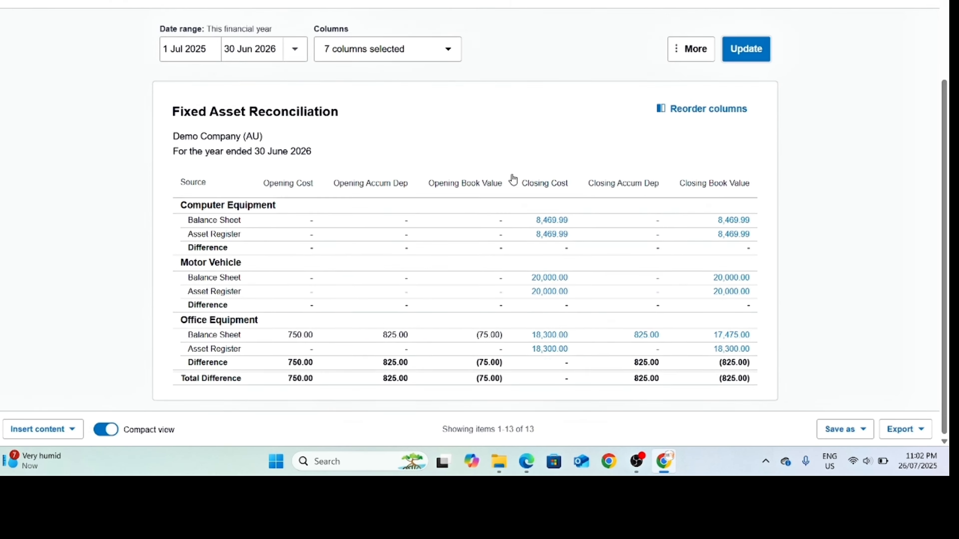
scroll(511, 180, "up", 3)
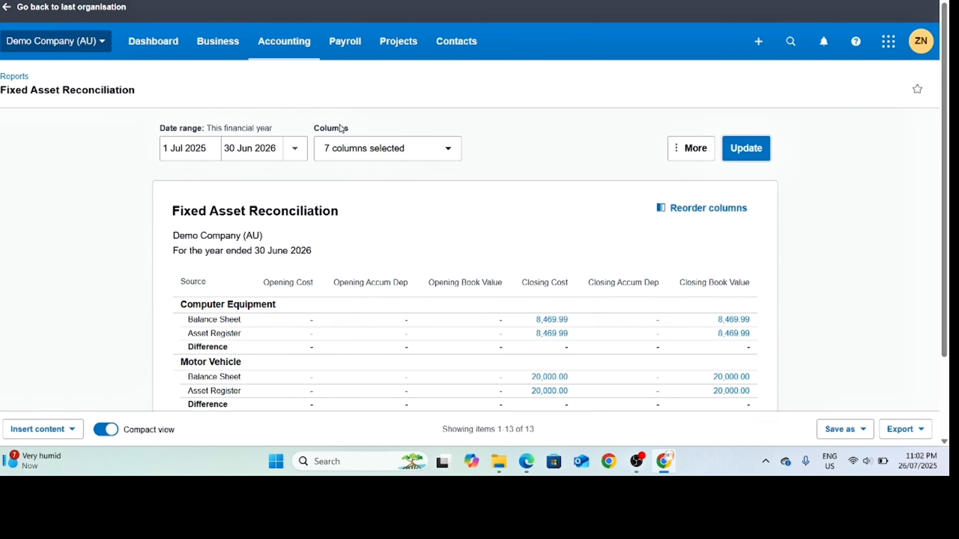
- Return to the fixed assets register and start a new sales invoice
left_click(298, 42)
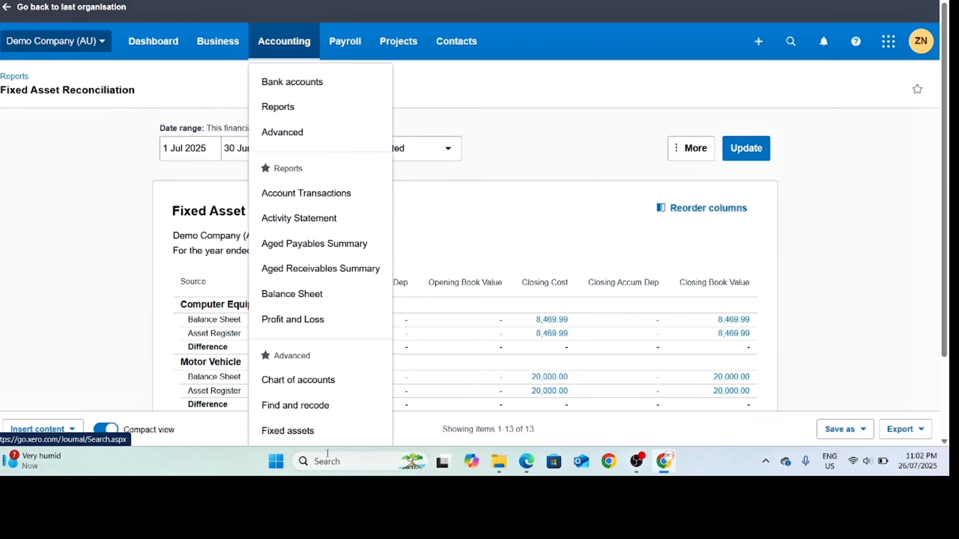
scroll(300, 340, "down", 2)
left_click(301, 369)
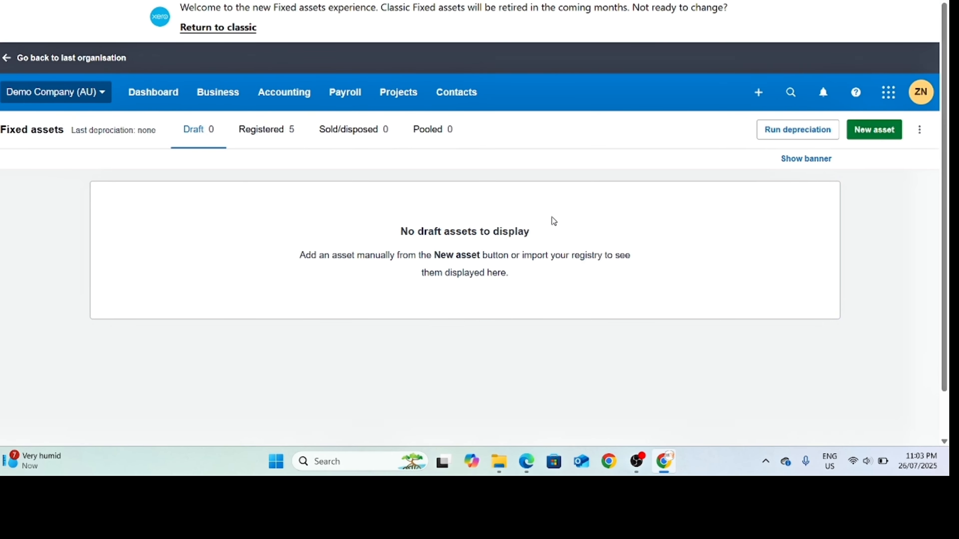
left_click(758, 93)
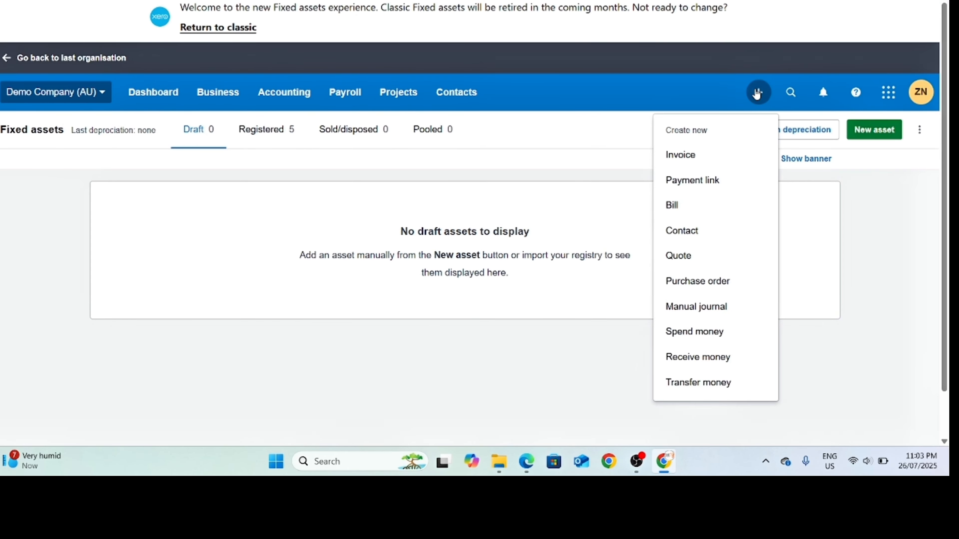
left_click(690, 156)
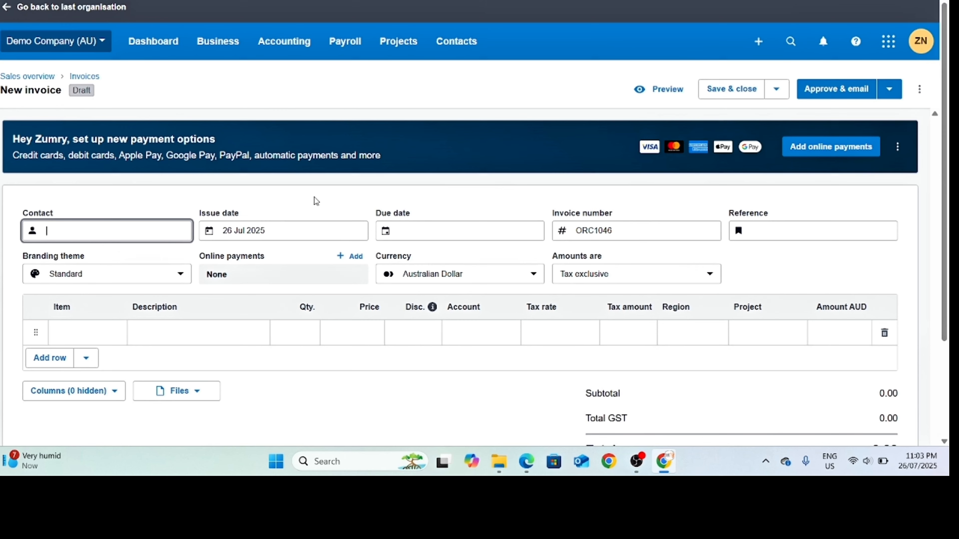
type("abc")
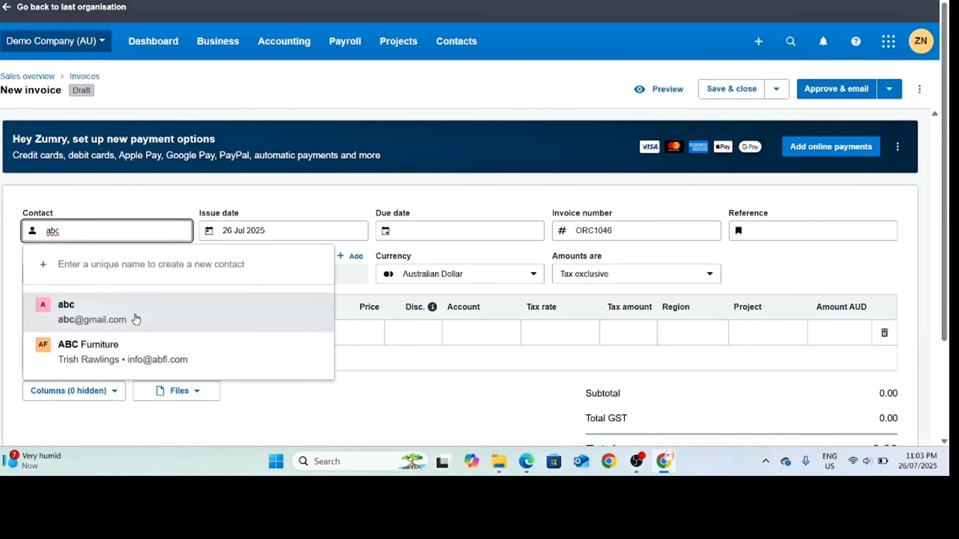
left_click(137, 319)
left_click(139, 232)
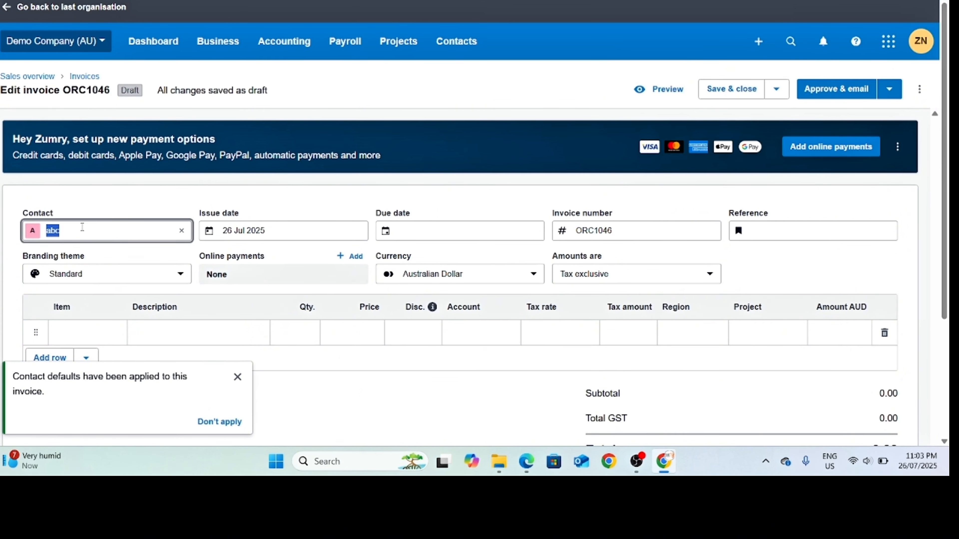
left_click(182, 231)
- Create a new contact with the buyer's first name and assign it to the invoice
type("Jo")
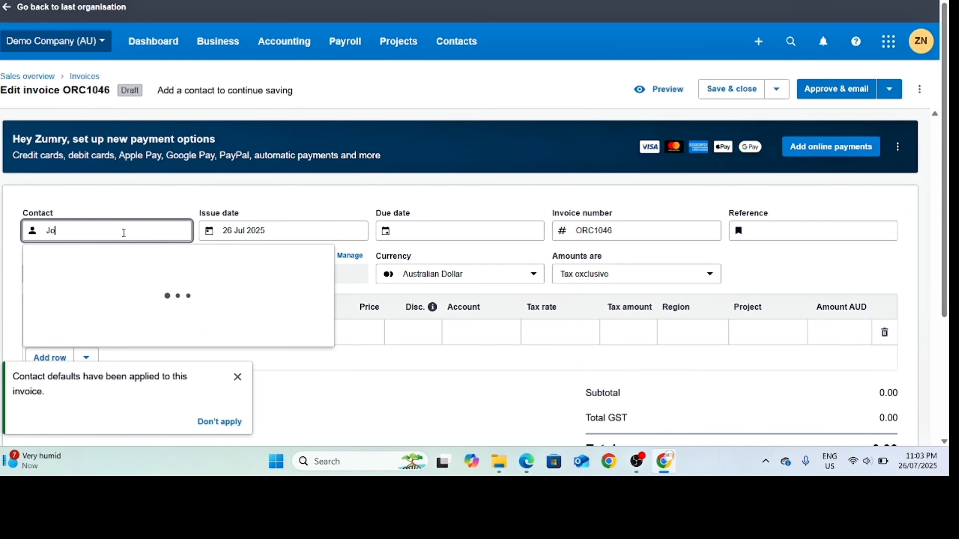
type("hn C")
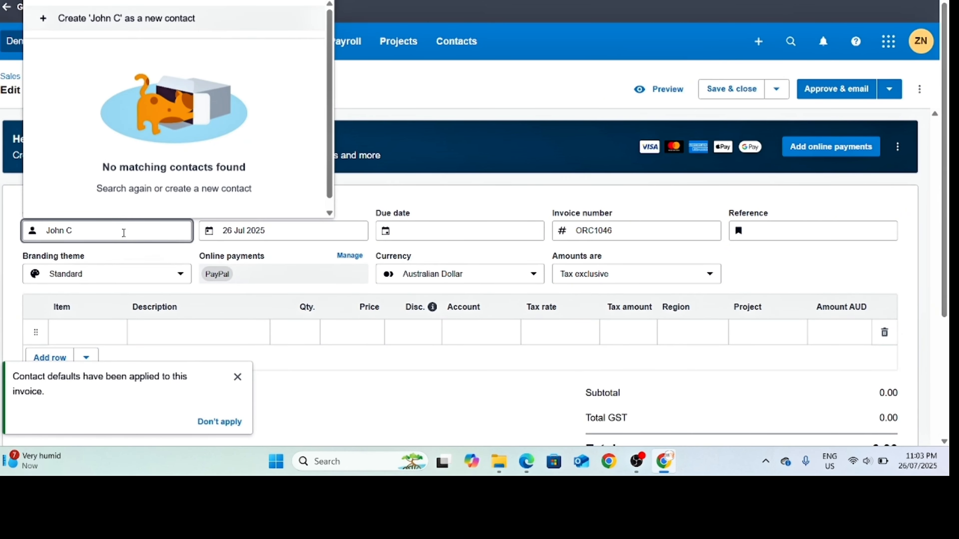
key("BackSpace")
key("BackSpace")
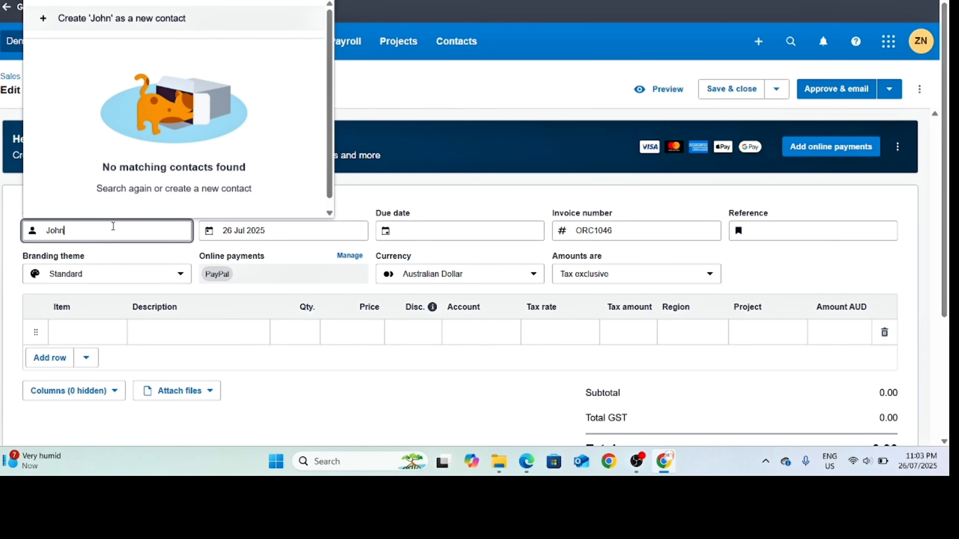
left_click(90, 18)
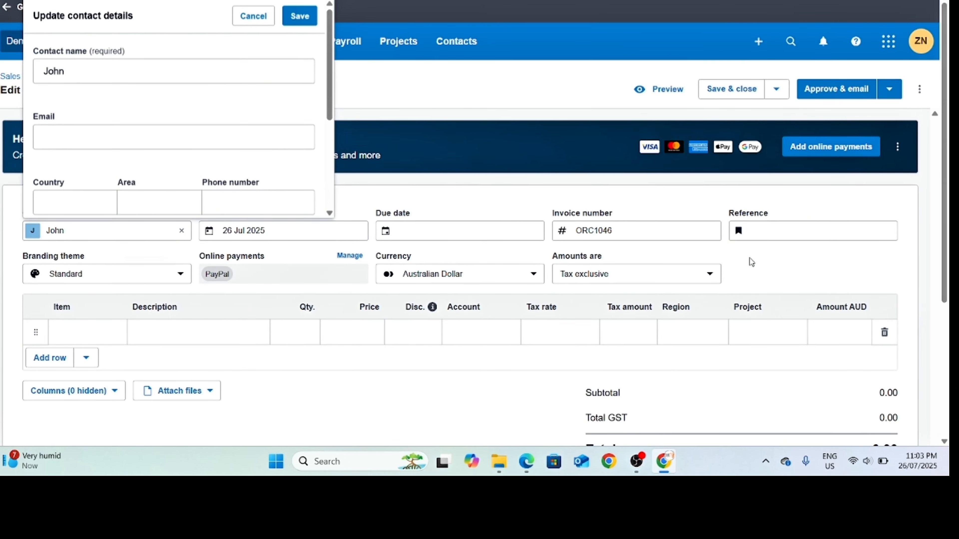
left_click(760, 264)
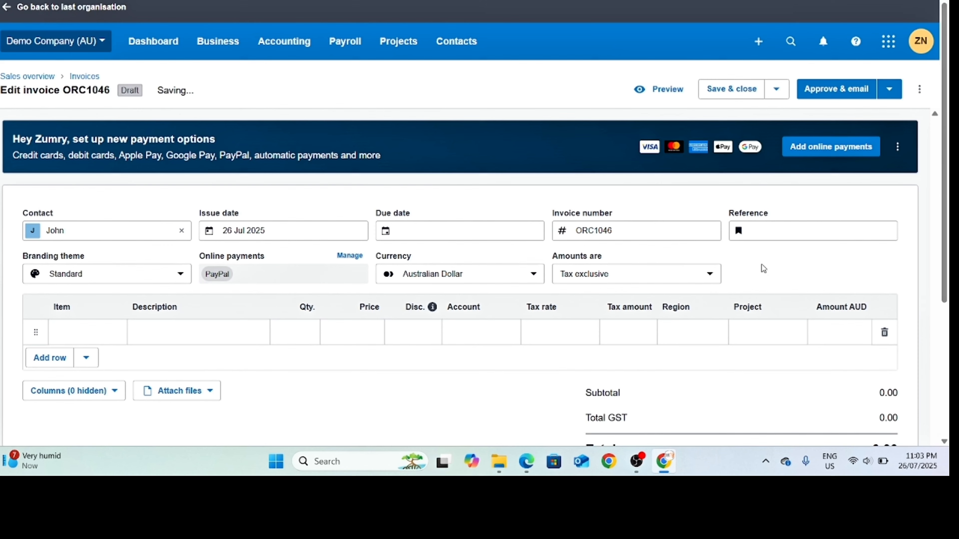
- Set the invoice's issue date to 25 Jul 2025 and its due date to 29 Jul 2025
left_click(296, 232)
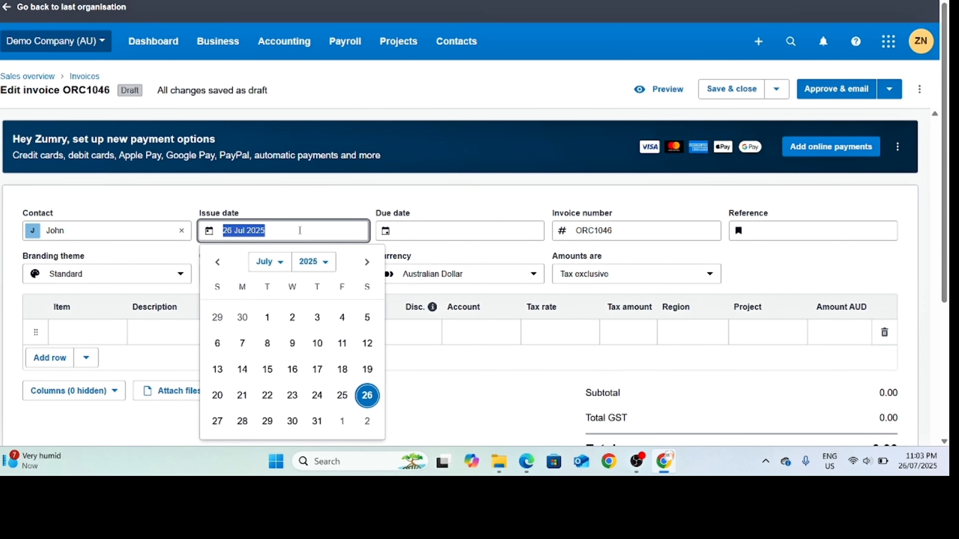
left_click(342, 397)
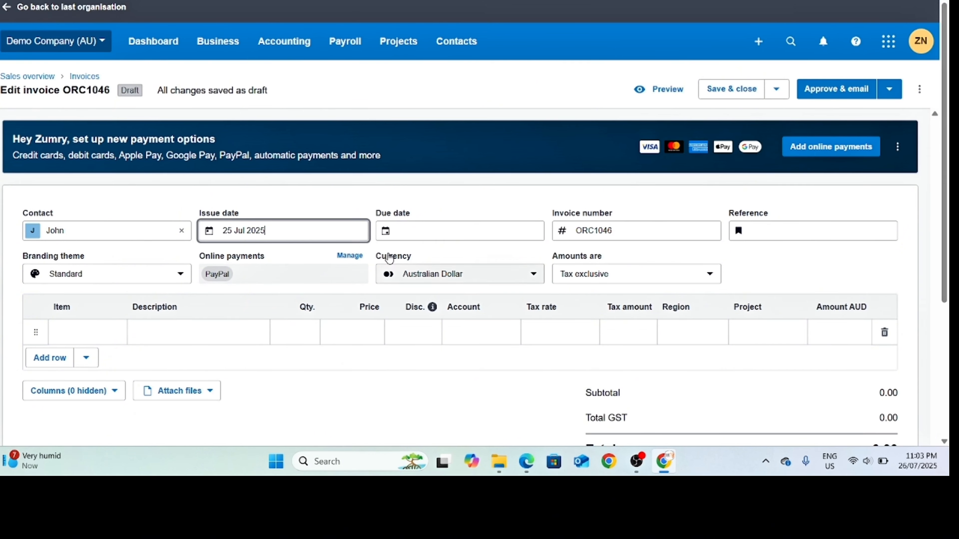
left_click(476, 233)
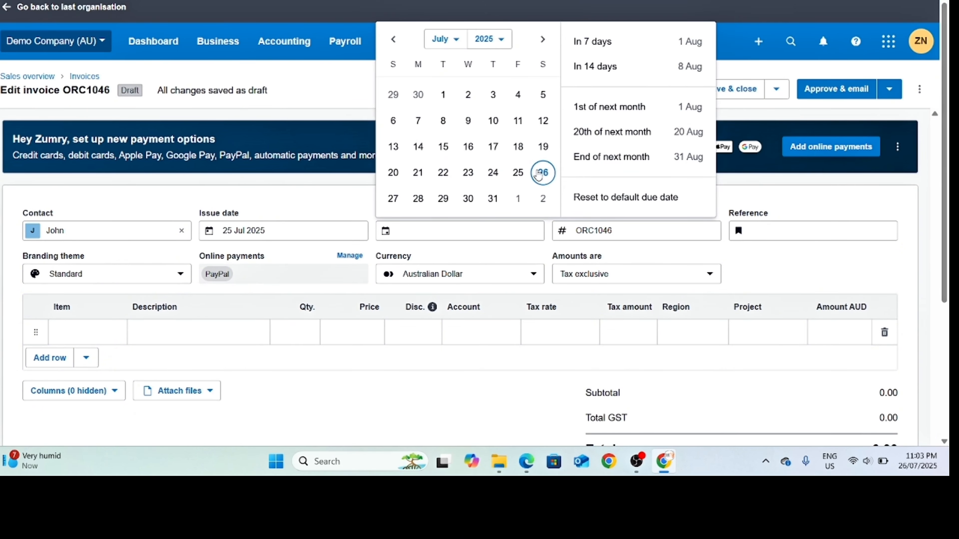
left_click(444, 199)
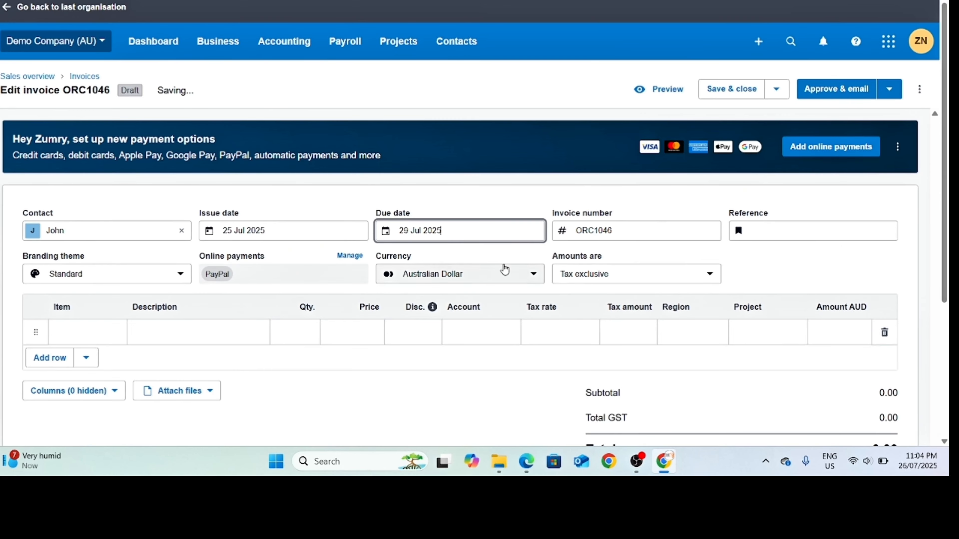
- Add an invoice line to account 222 - Profit/Loss on sale of non current assets, described as "Sale of Hilux" and priced at 25000
scroll(642, 249, "down", 2)
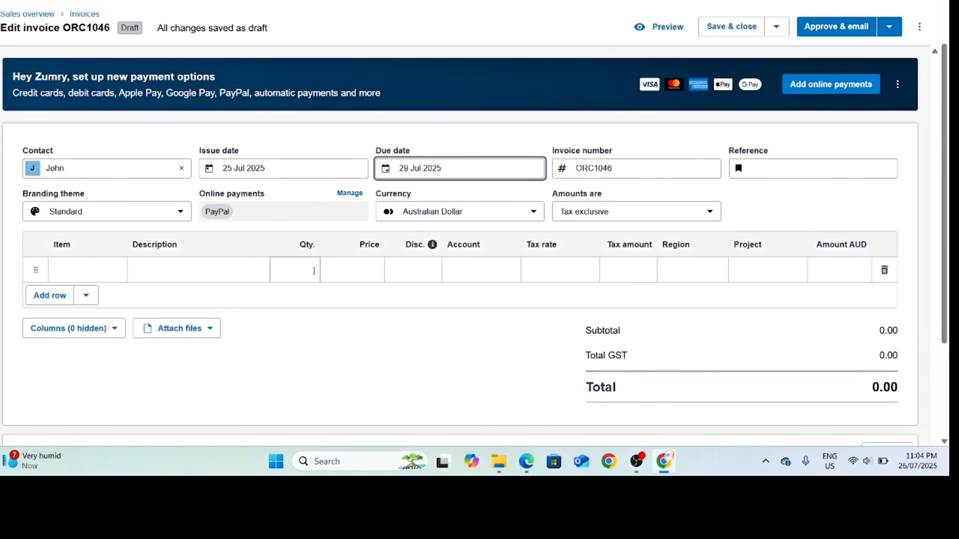
left_click(452, 267)
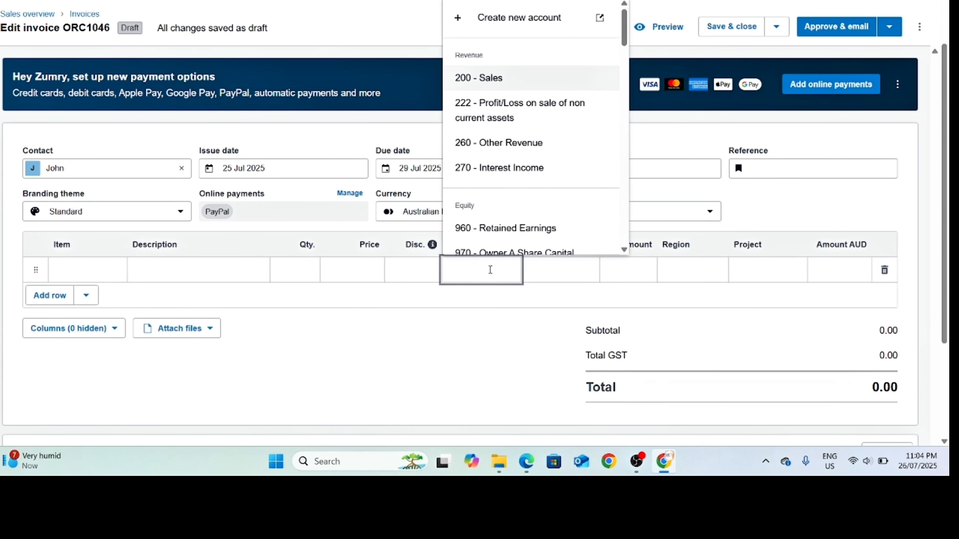
left_click(527, 100)
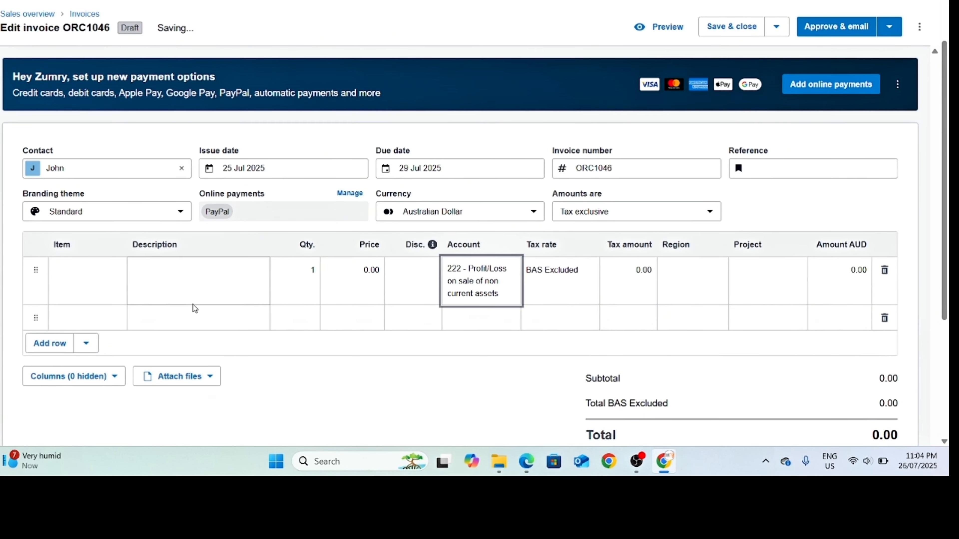
left_click(186, 272)
type("Sale ")
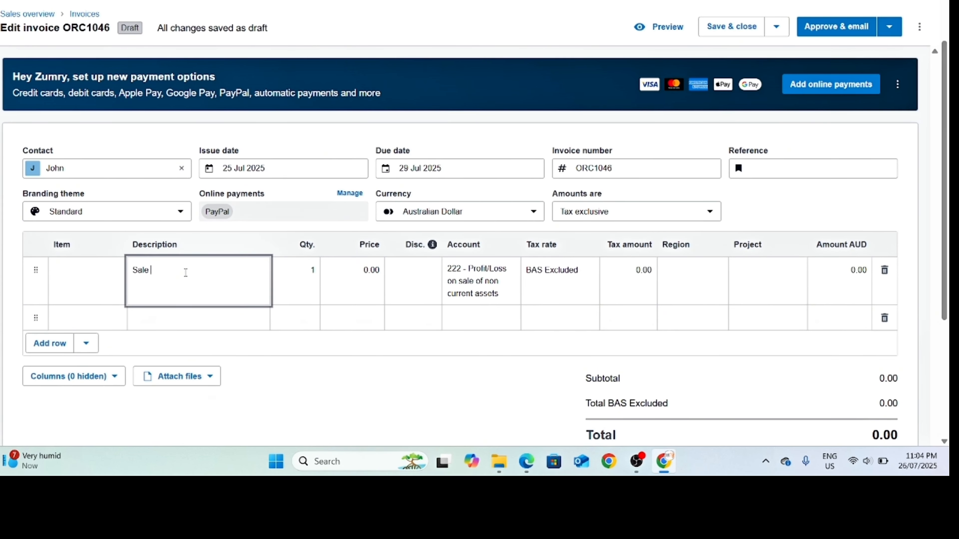
type("of Hilux")
left_click(371, 282)
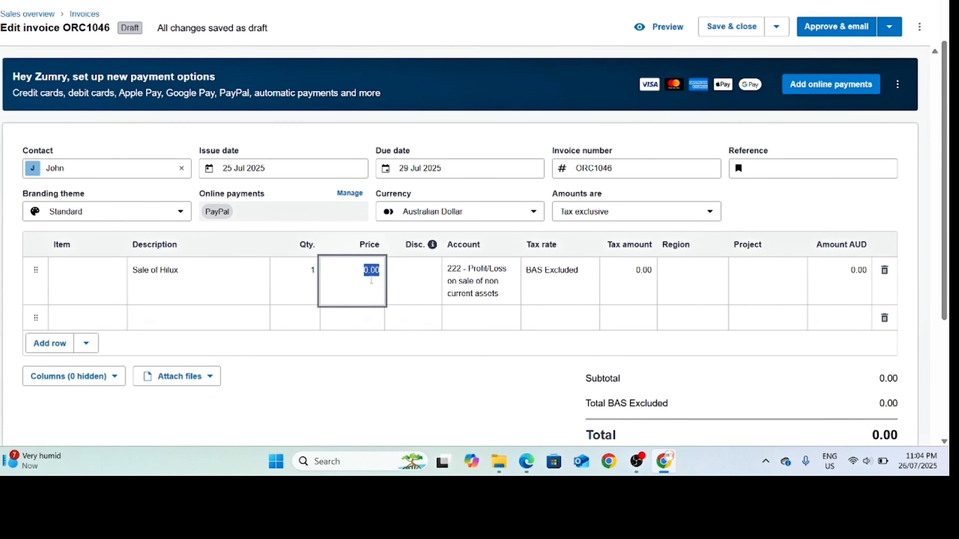
type("000")
key("Tab")
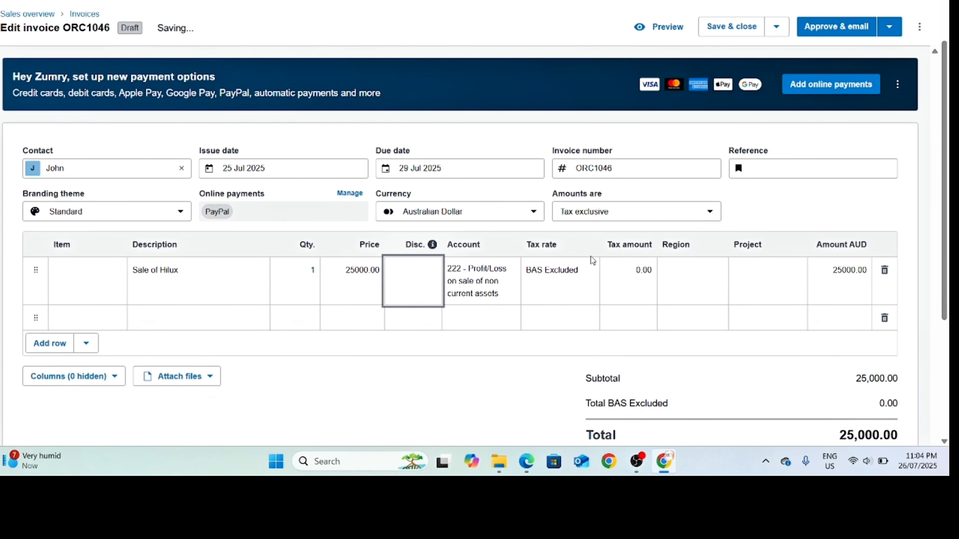
- Set the Hilux line's tax rate to GST on Income
scroll(531, 257, "down", 2)
left_click(578, 210)
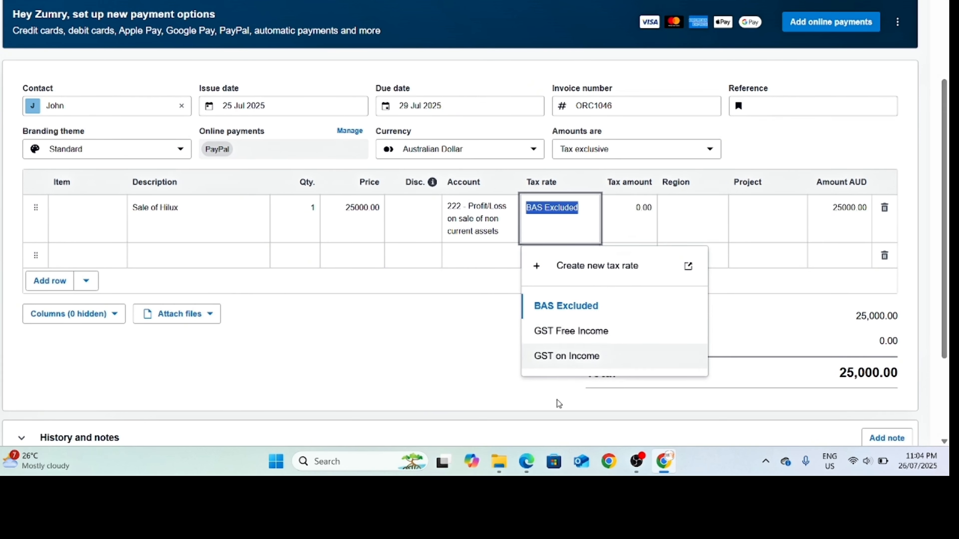
left_click(604, 339)
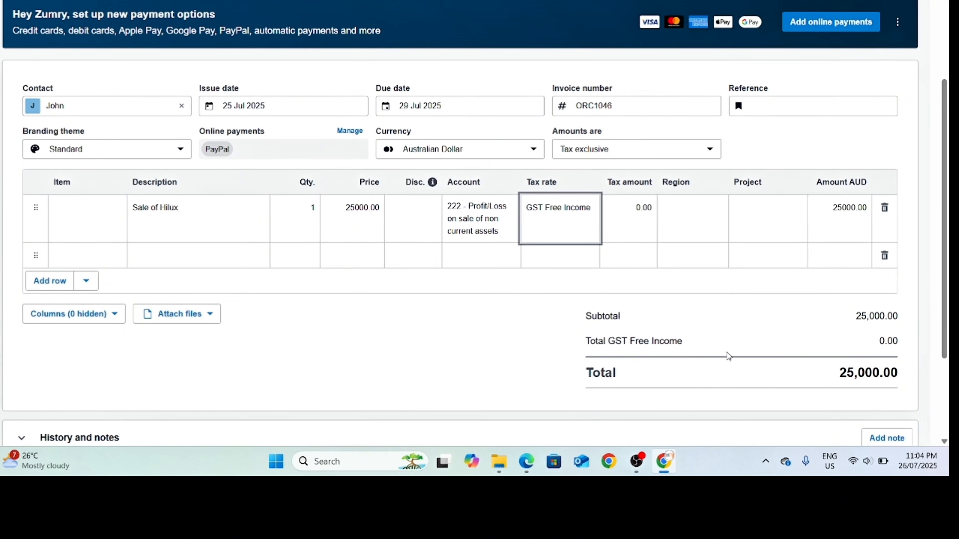
left_click(568, 230)
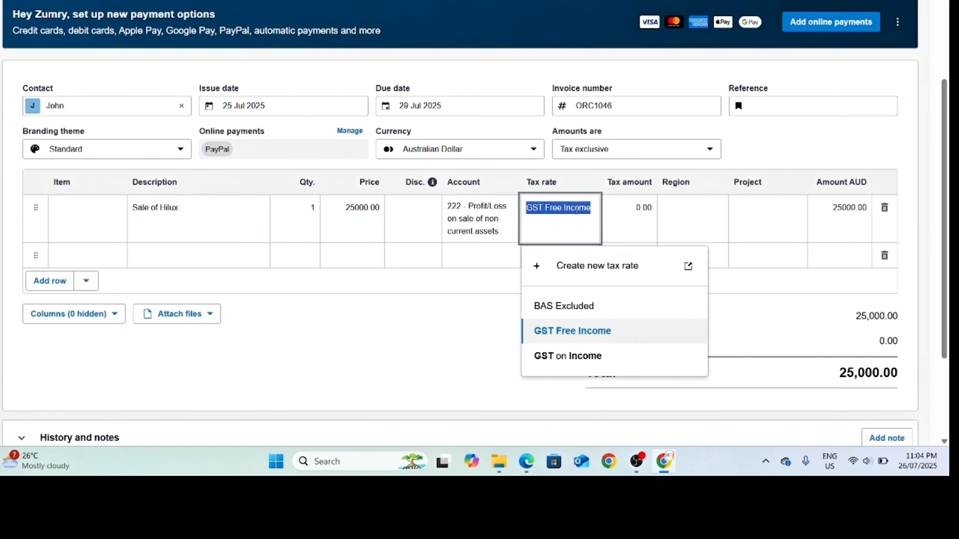
left_click(590, 357)
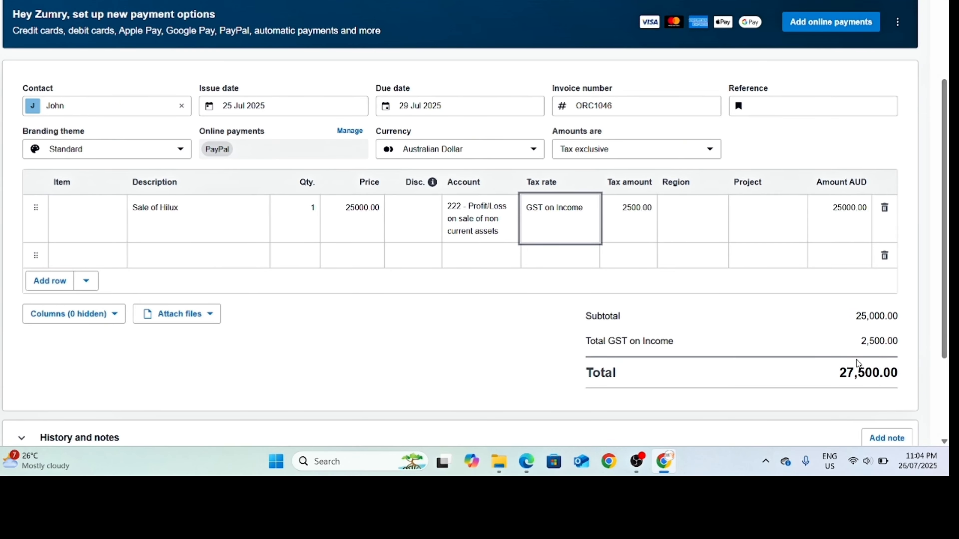
- Check the completed invoice and its totals, and approve it for emailing
scroll(846, 352, "down", 3)
scroll(887, 331, "up", 2)
scroll(880, 321, "down", 2)
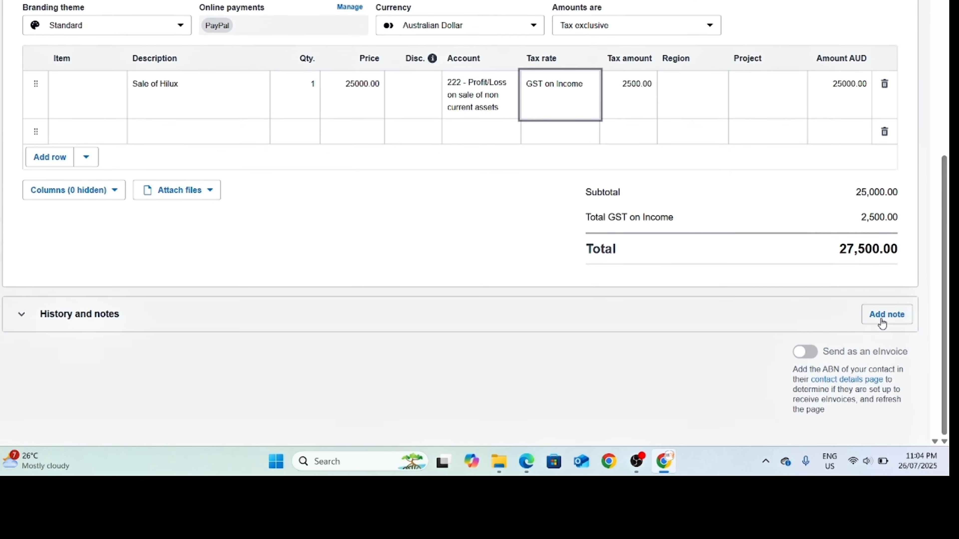
scroll(880, 323, "up", 6)
scroll(879, 324, "down", 6)
scroll(851, 329, "up", 3)
scroll(856, 321, "up", 3)
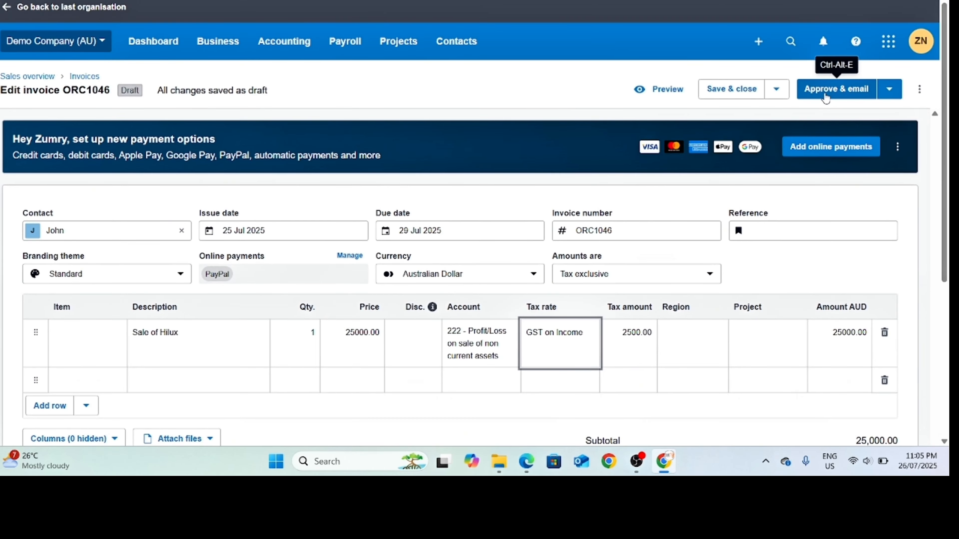
left_click(839, 94)
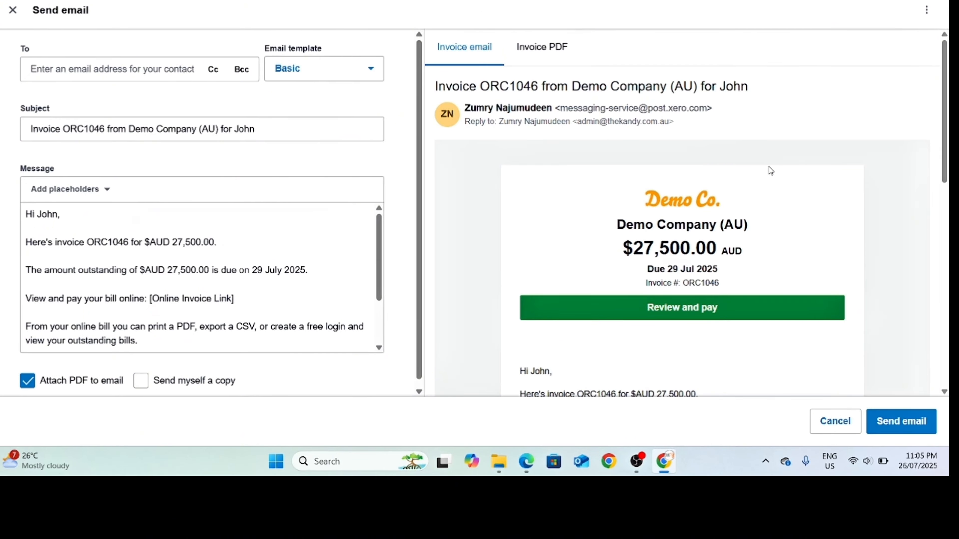
- Look over the invoice email's message, sending options and preview
scroll(642, 240, "down", 10)
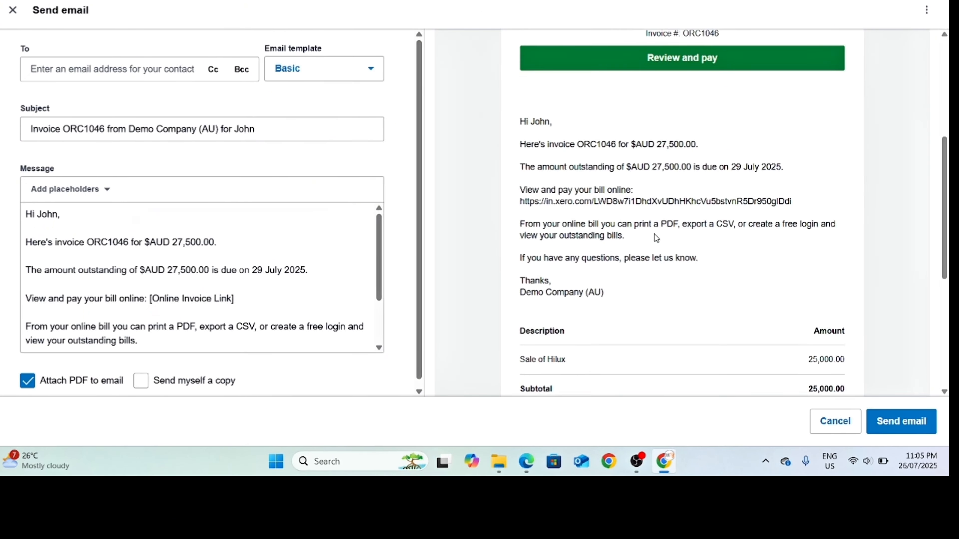
scroll(732, 267, "down", 3)
scroll(738, 263, "up", 10)
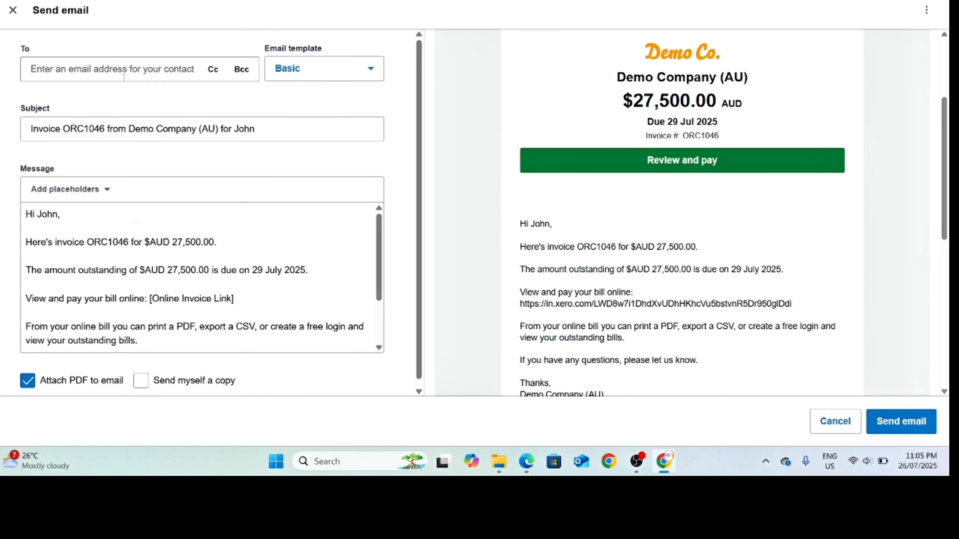
scroll(146, 197, "down", 4)
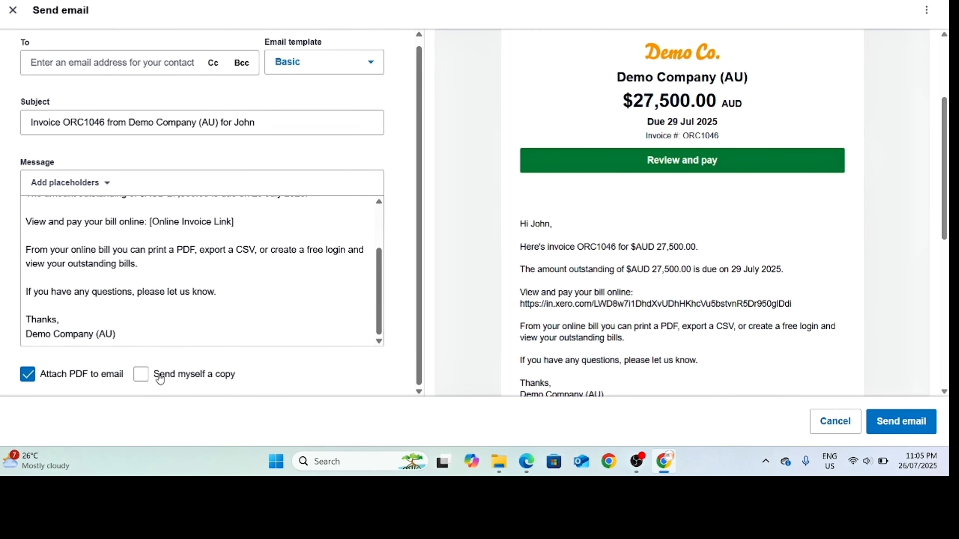
scroll(226, 265, "up", 4)
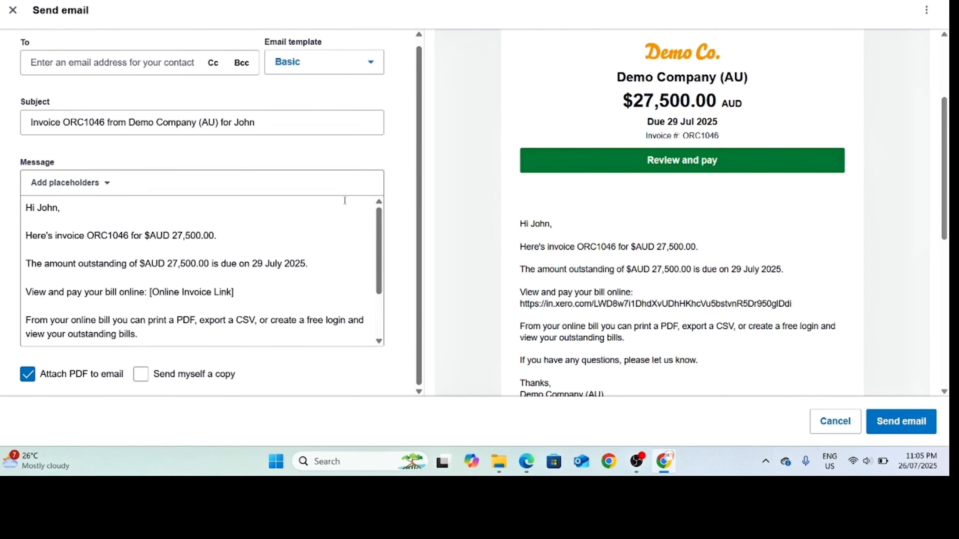
scroll(647, 240, "down", 10)
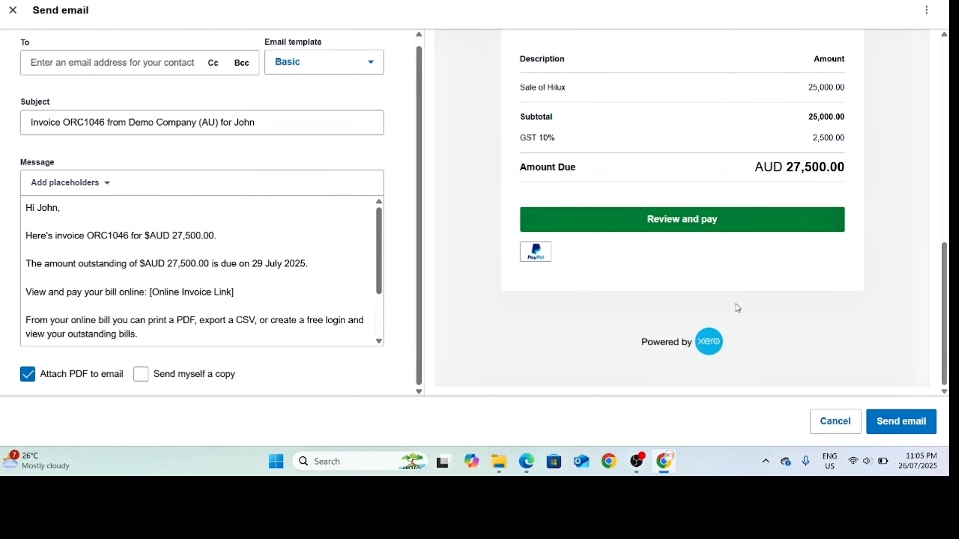
- Try to email the invoice to the account holder's own address, and close the email form
left_click(908, 429)
left_click(181, 66)
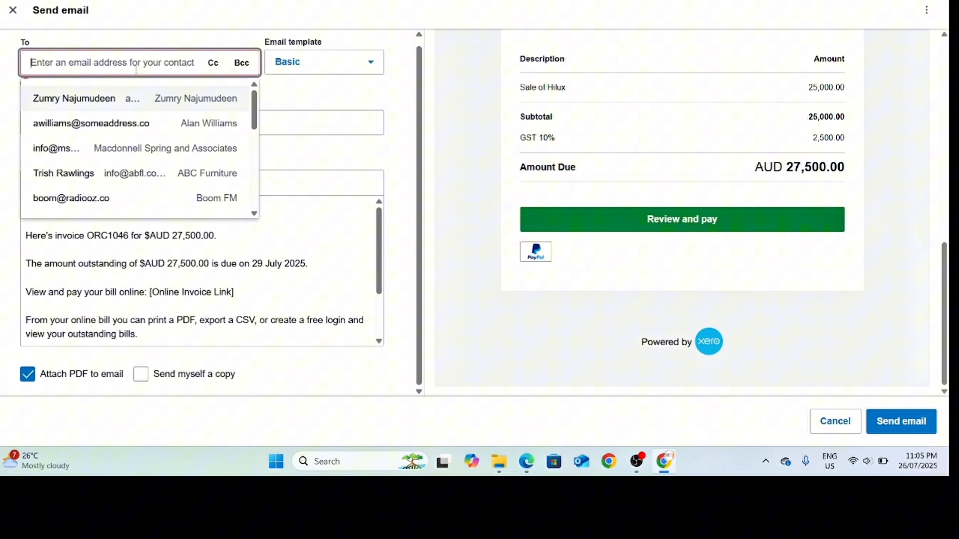
left_click(107, 102)
left_click(909, 422)
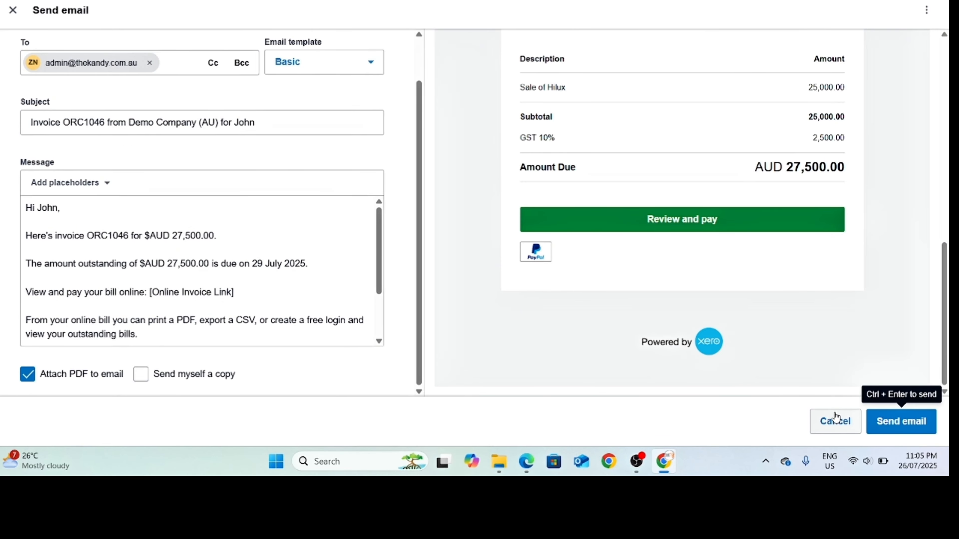
scroll(771, 349, "up", 10)
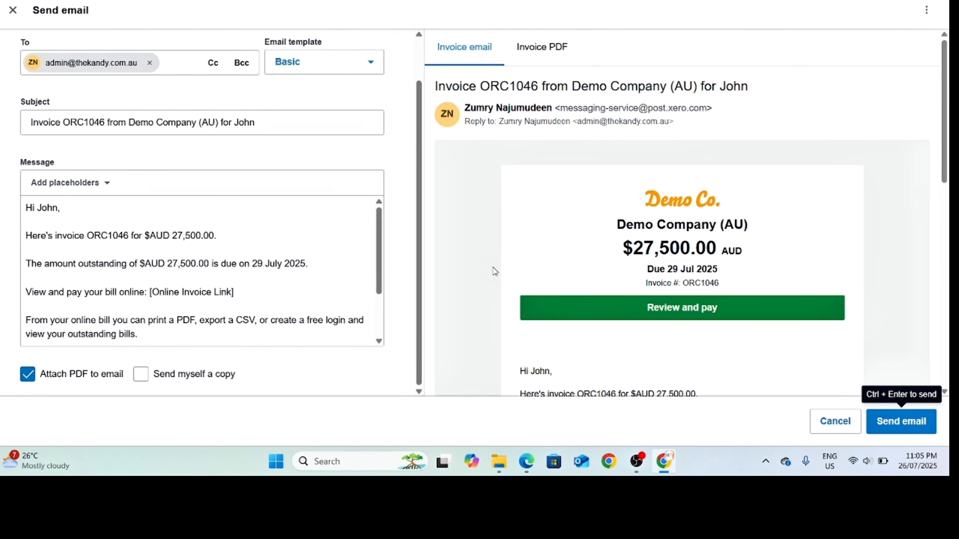
left_click(907, 426)
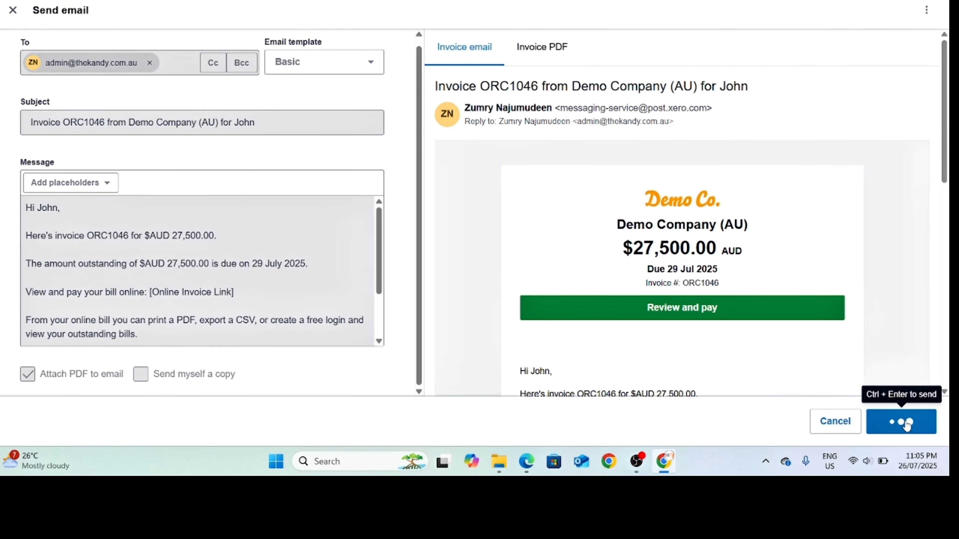
scroll(236, 237, "down", 3)
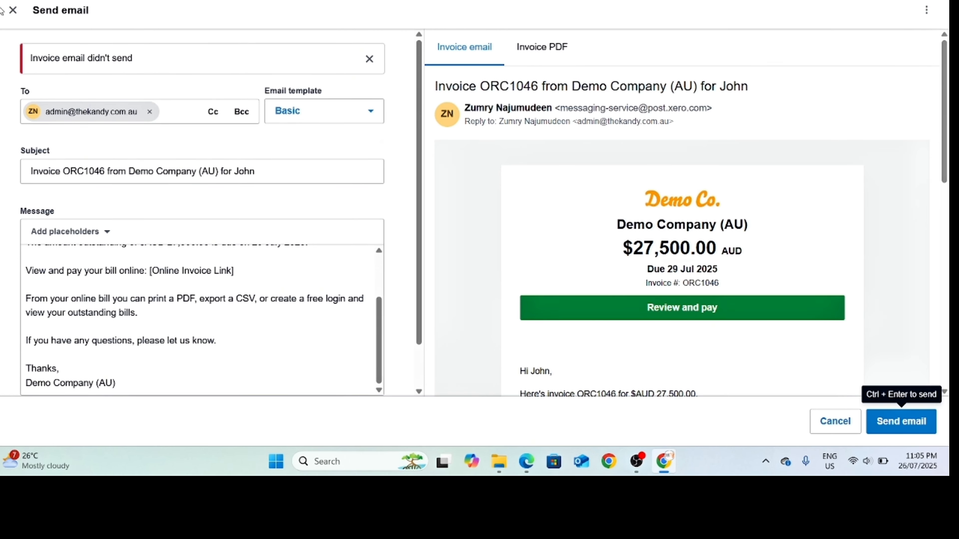
left_click(14, 10)
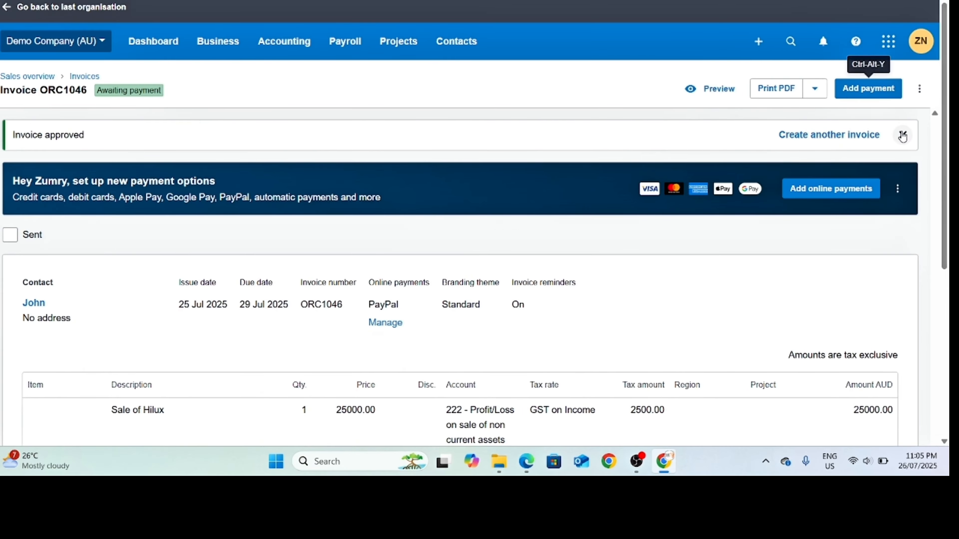
- Look over the approved invoice and open the Accounts Receivable transactions from the balance sheet
scroll(614, 306, "down", 5)
scroll(606, 295, "down", 1)
scroll(827, 254, "up", 6)
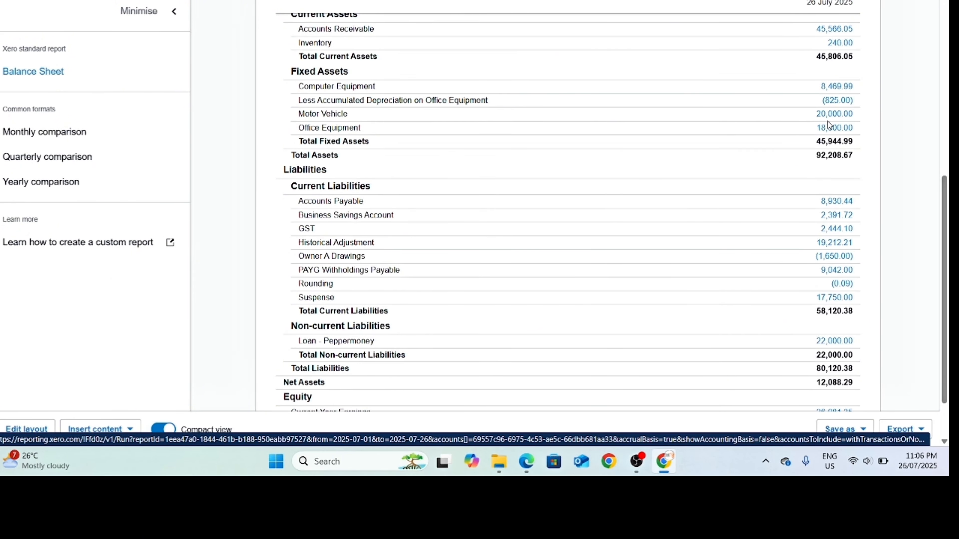
scroll(828, 124, "up", 3)
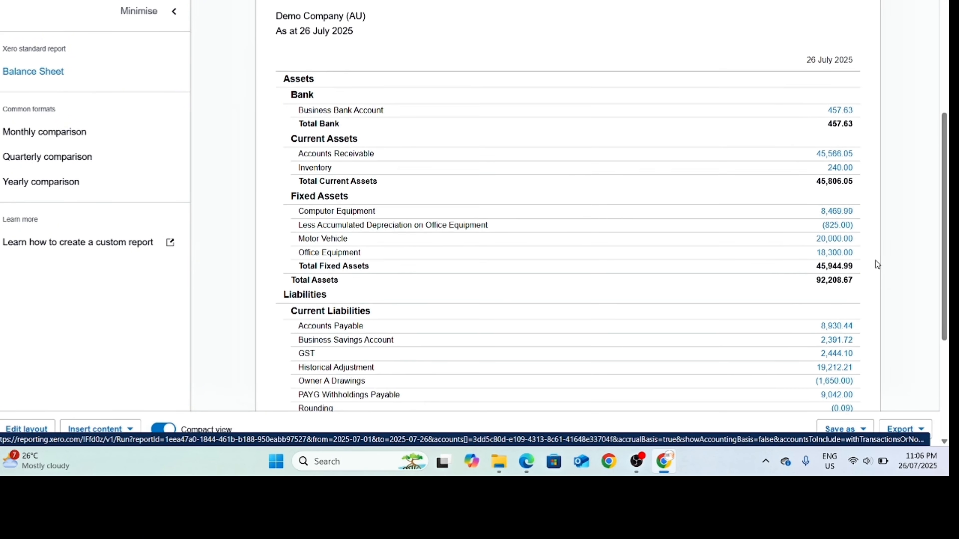
left_click(835, 154)
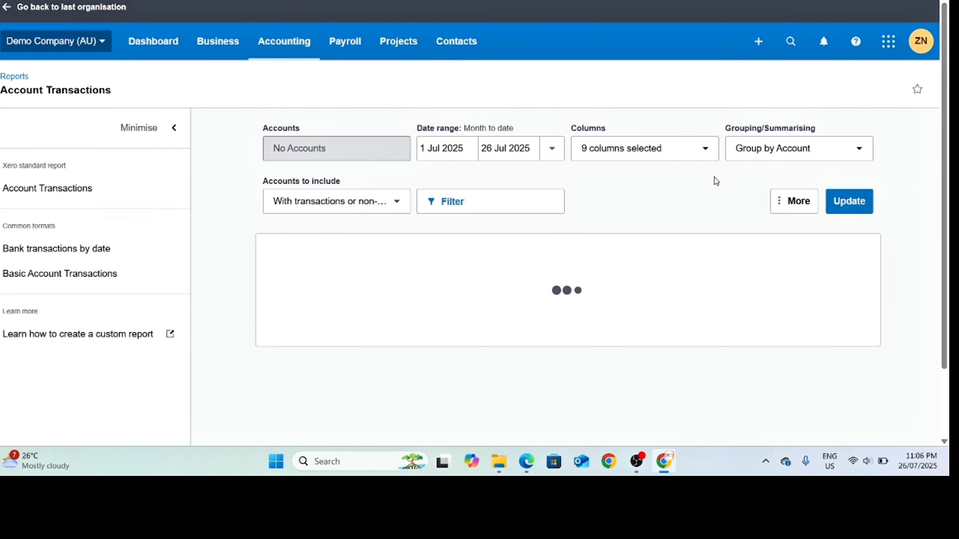
- Find the 27,500.00 Hilux sale entry dated 25 July 2025, open its invoice and examine the line and totals
scroll(713, 180, "down", 1)
scroll(713, 178, "down", 3)
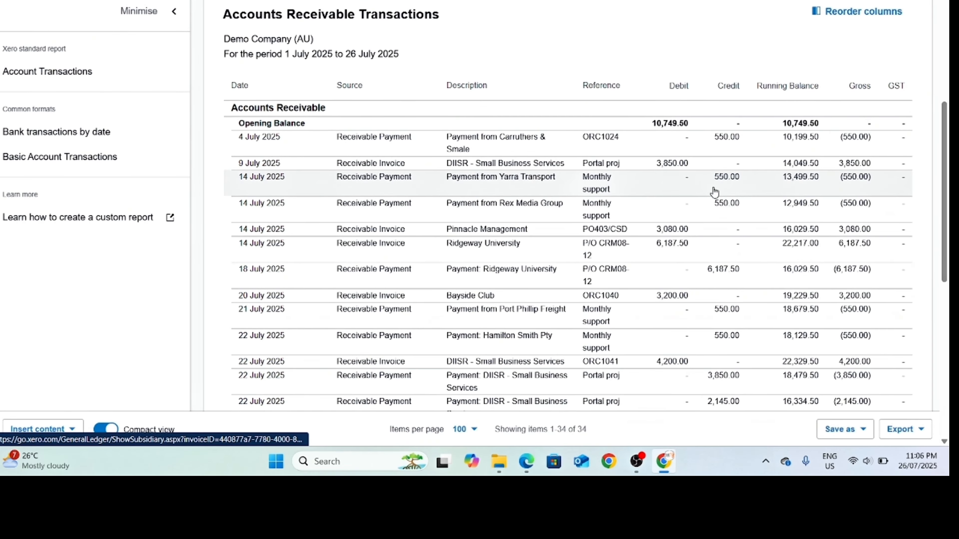
scroll(685, 153, "down", 5)
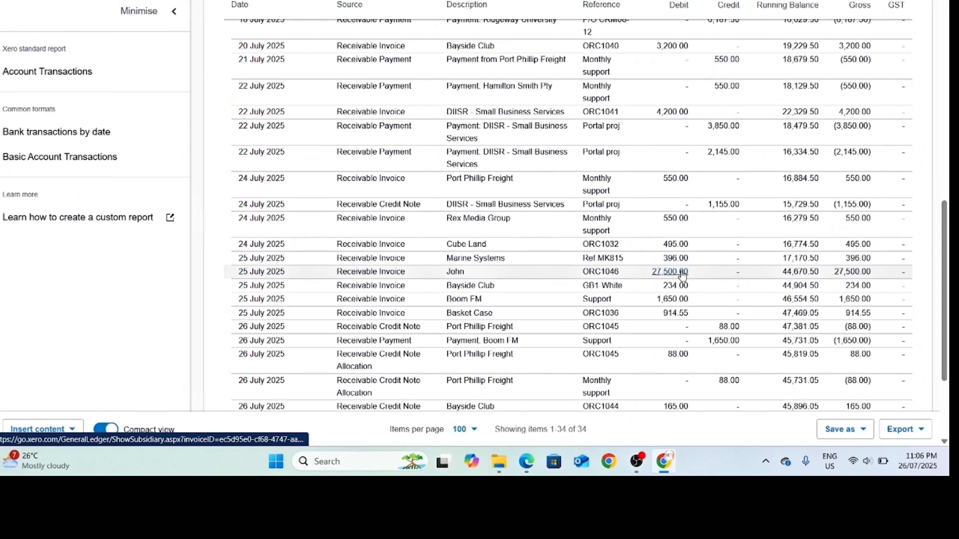
left_click(669, 248)
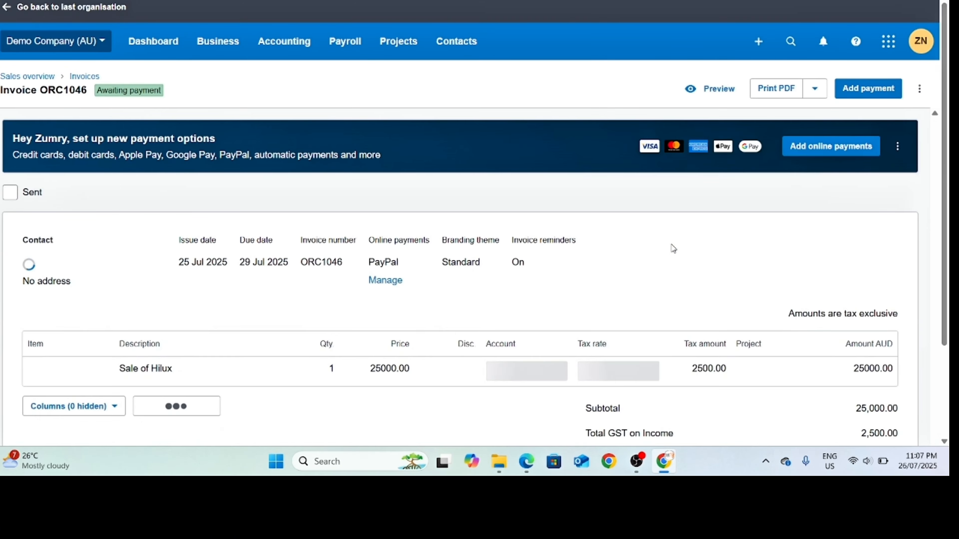
scroll(670, 248, "down", 3)
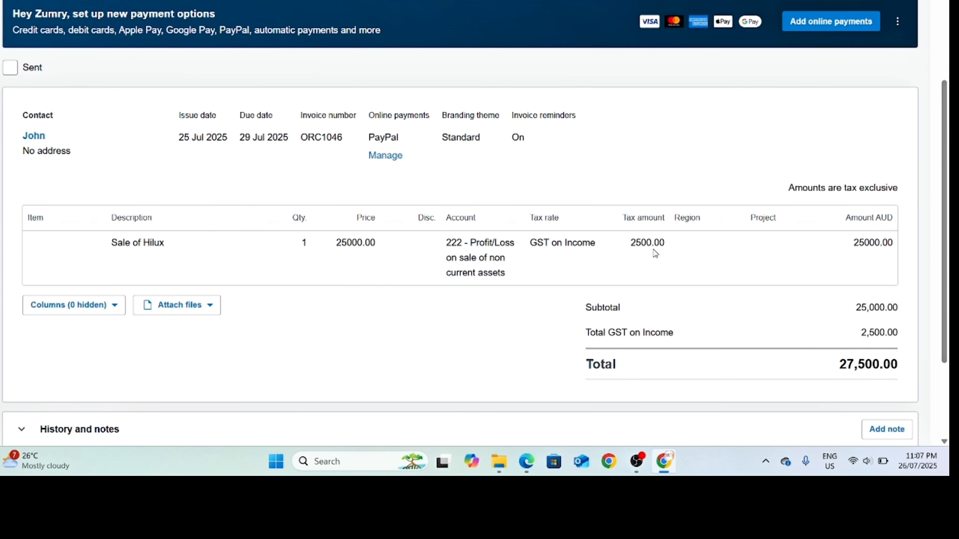
scroll(653, 268, "up", 3)
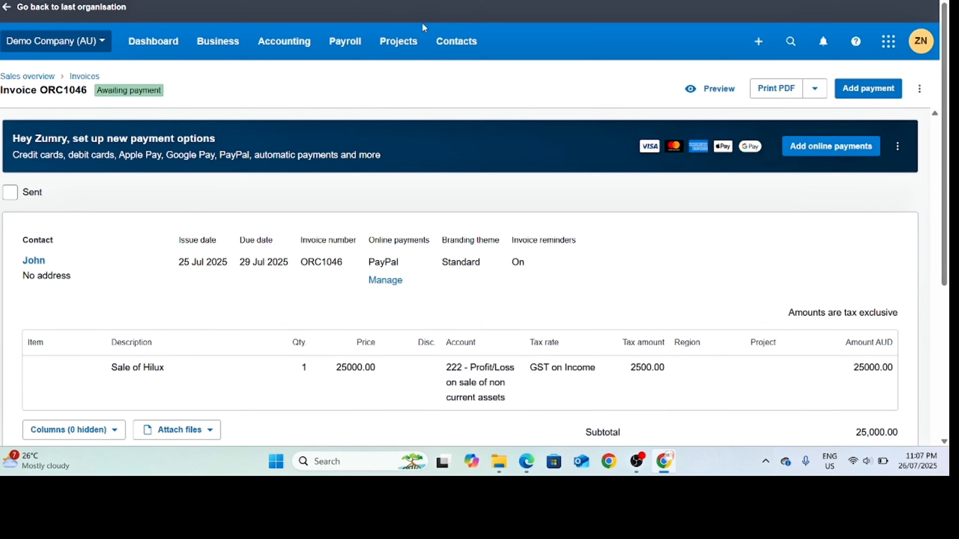
- Open the Profit and Loss report separately and run it for this financial year, 1 Jul 2025 to 30 Jun 2026
left_click(284, 42)
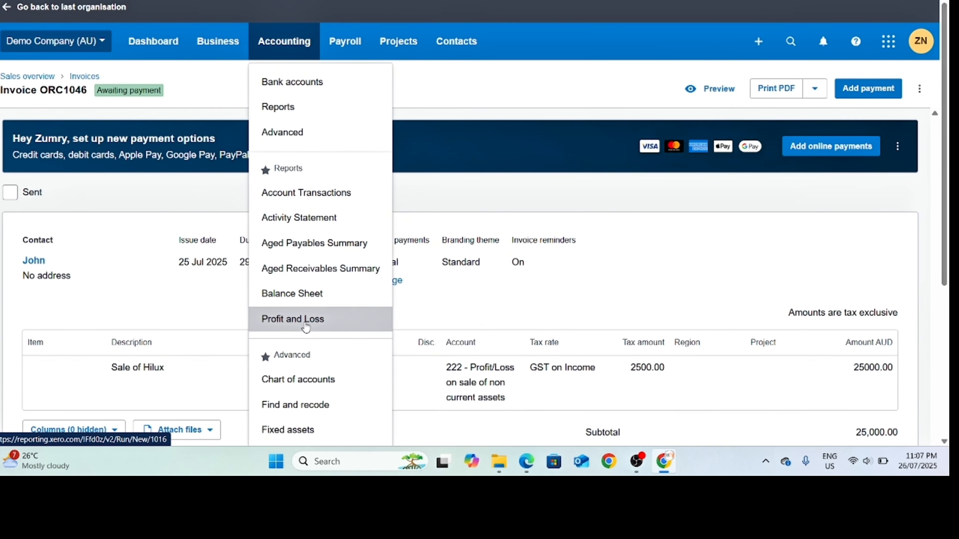
right_click(314, 320)
left_click(388, 186)
left_click(320, 293)
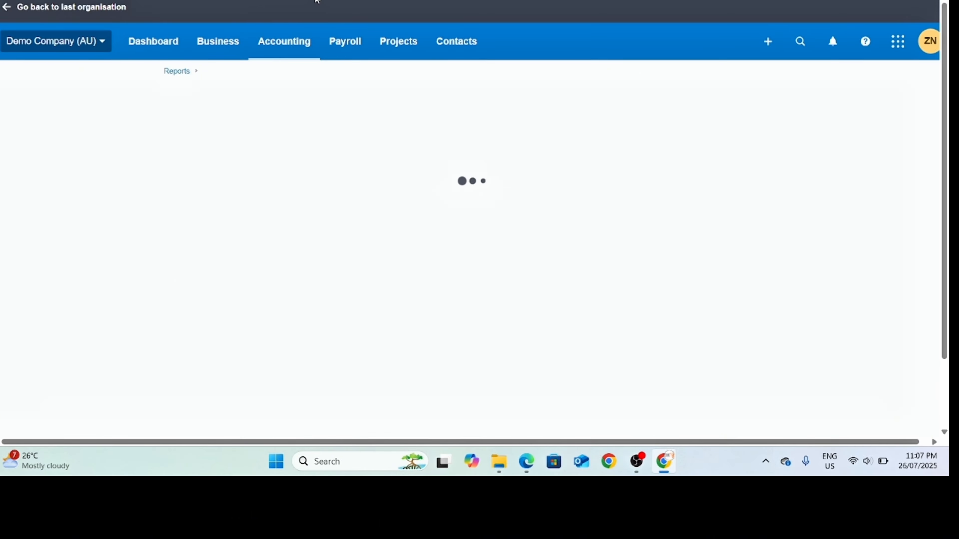
left_click(398, 148)
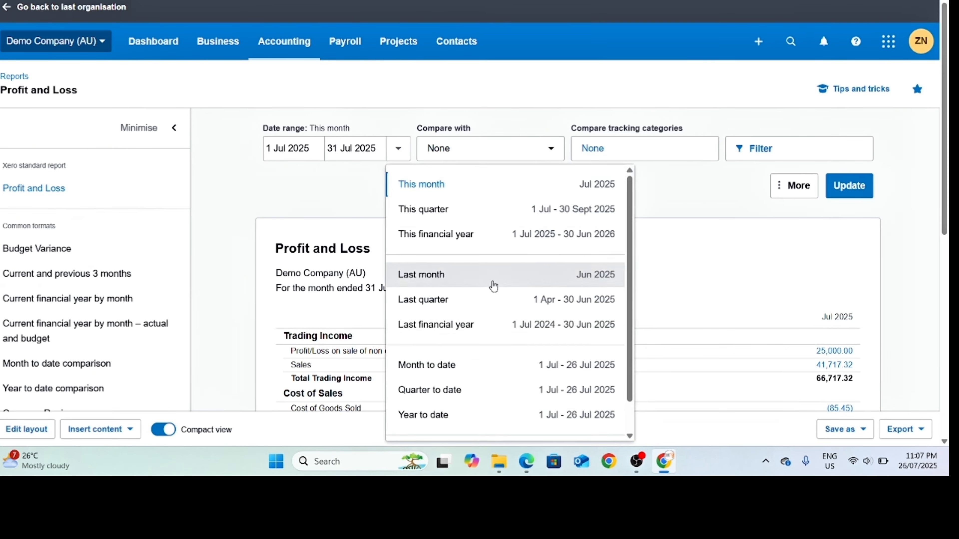
left_click(488, 242)
left_click(828, 195)
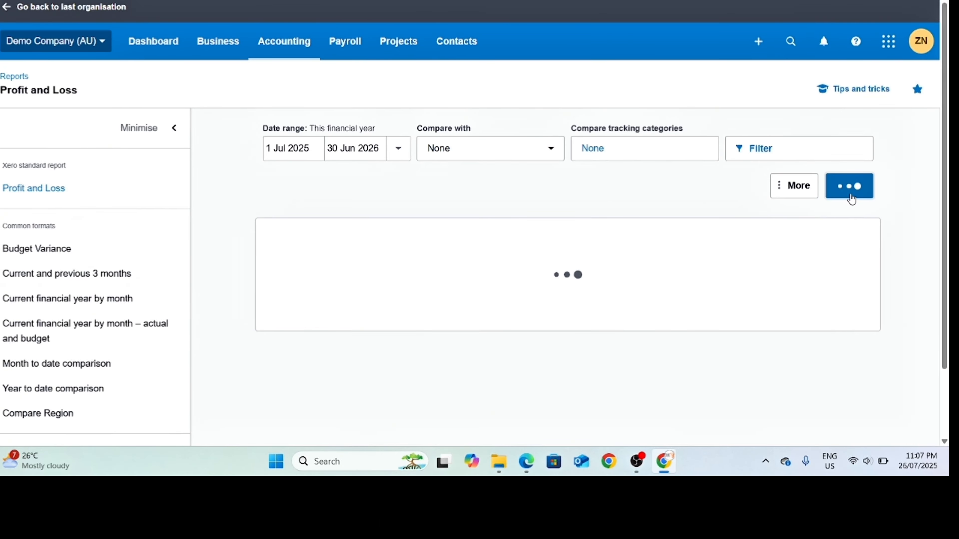
scroll(673, 223, "down", 5)
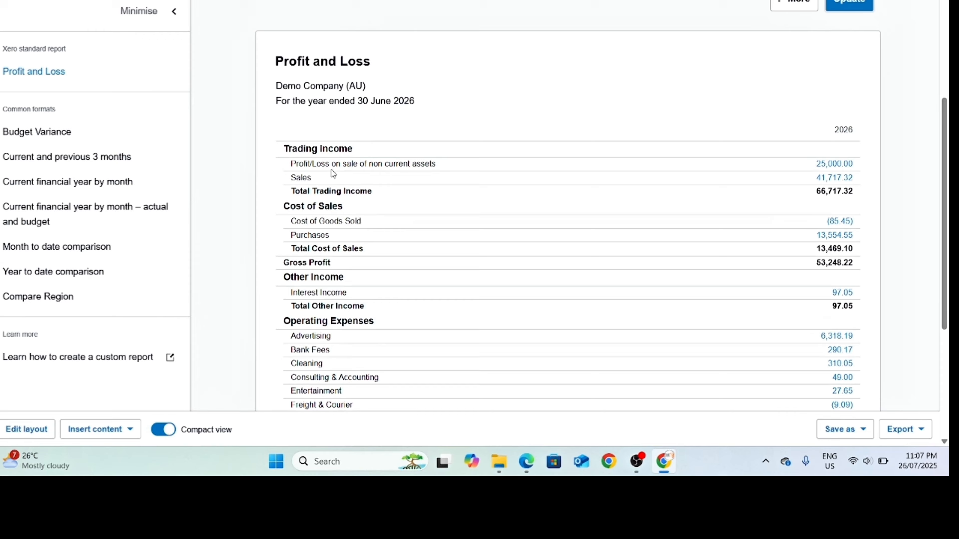
- Show account codes in the Profit and Loss report and update it
scroll(616, 65, "up", 5)
left_click(791, 197)
scroll(755, 287, "down", 3)
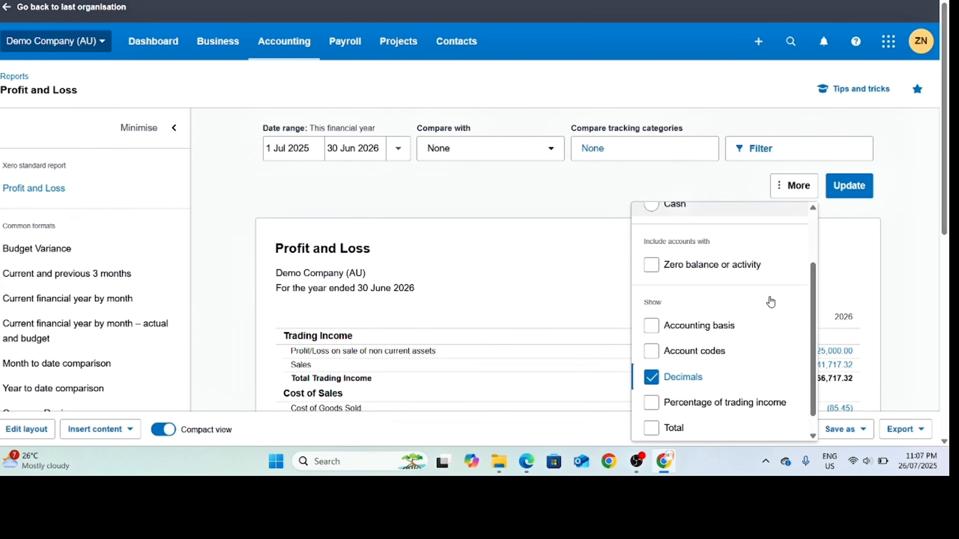
left_click(691, 319)
left_click(850, 186)
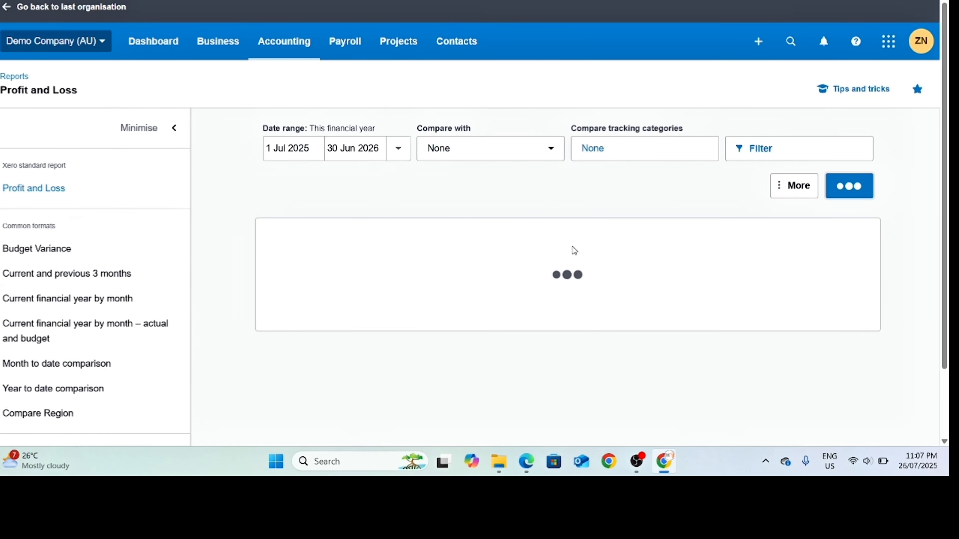
scroll(343, 308, "down", 3)
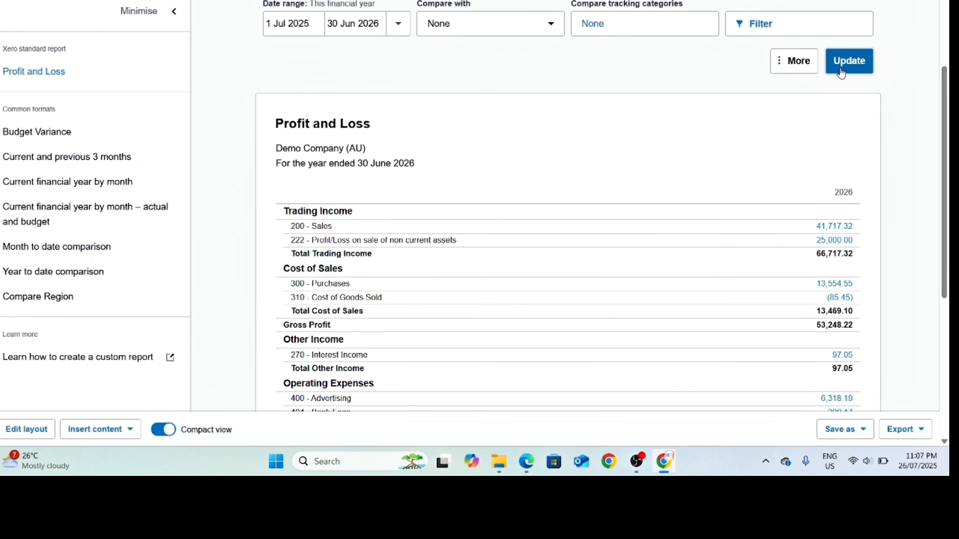
left_click(908, 89)
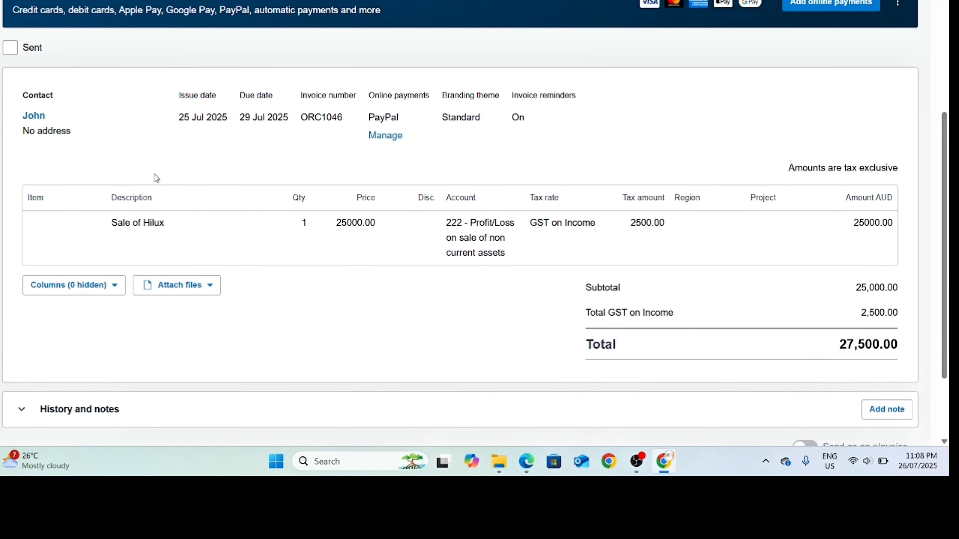
- Go to the registered fixed assets and open the motor vehicle asset "Hilus - rego name" (FA-0005)
scroll(154, 177, "up", 5)
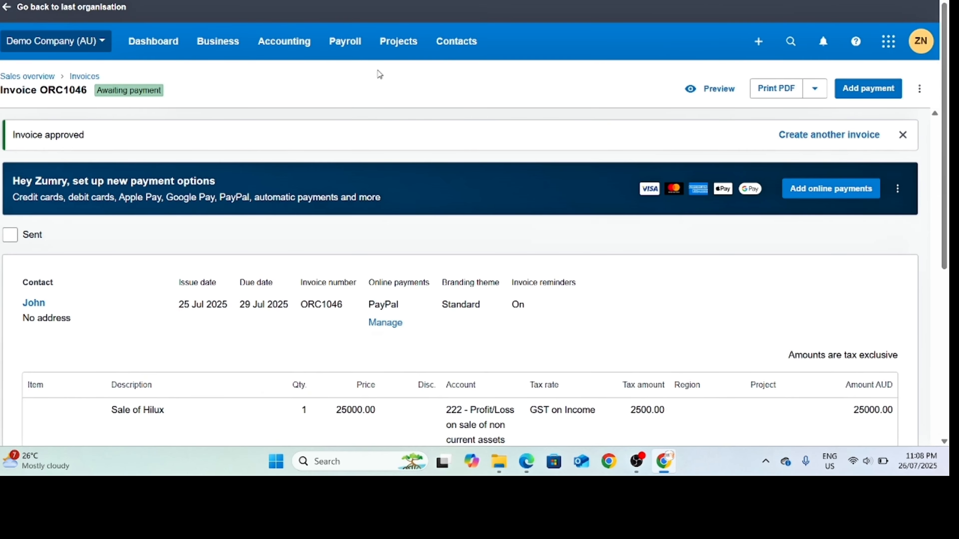
left_click(284, 41)
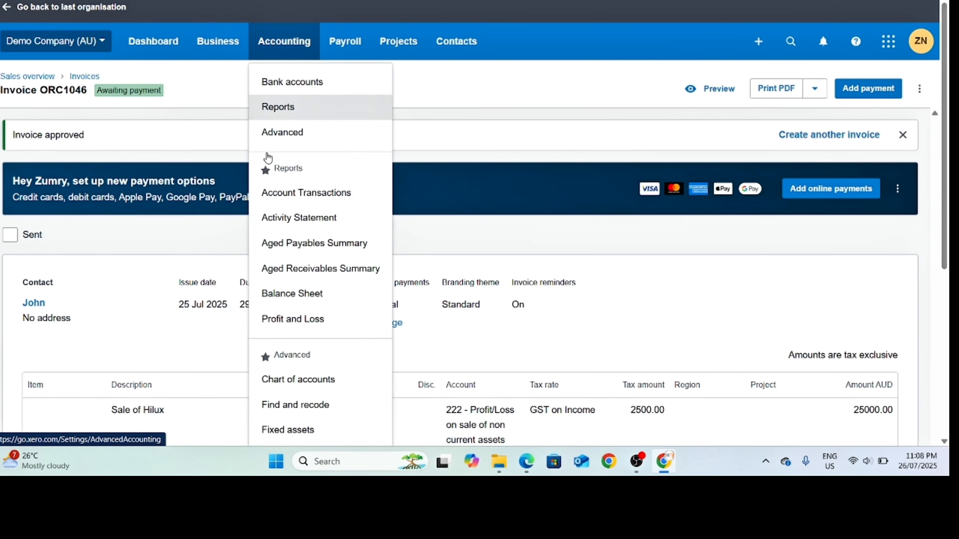
left_click(291, 433)
left_click(294, 56)
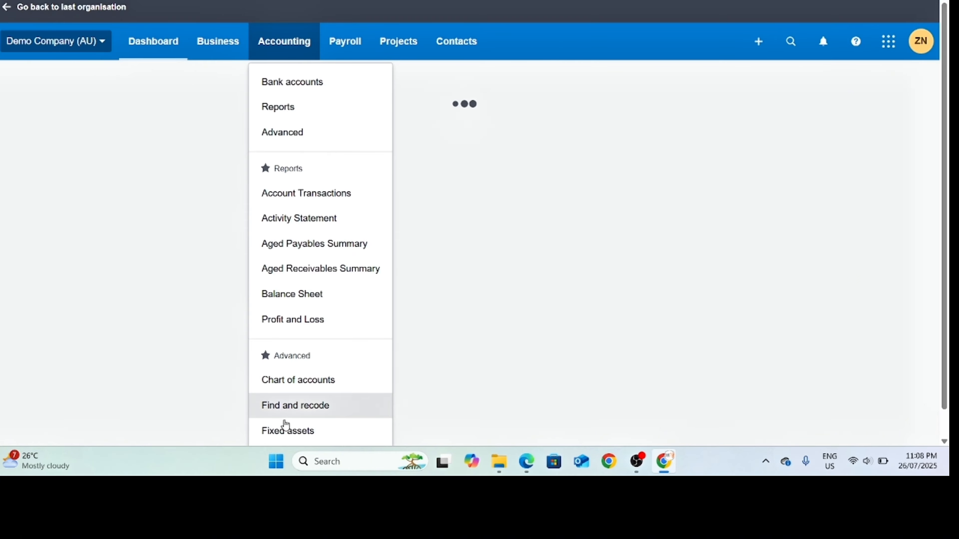
left_click(300, 433)
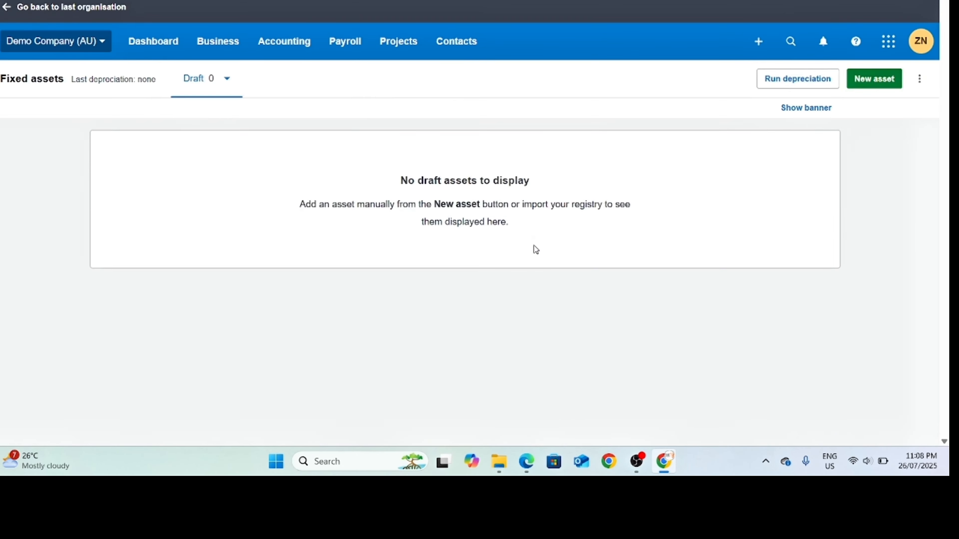
left_click(266, 129)
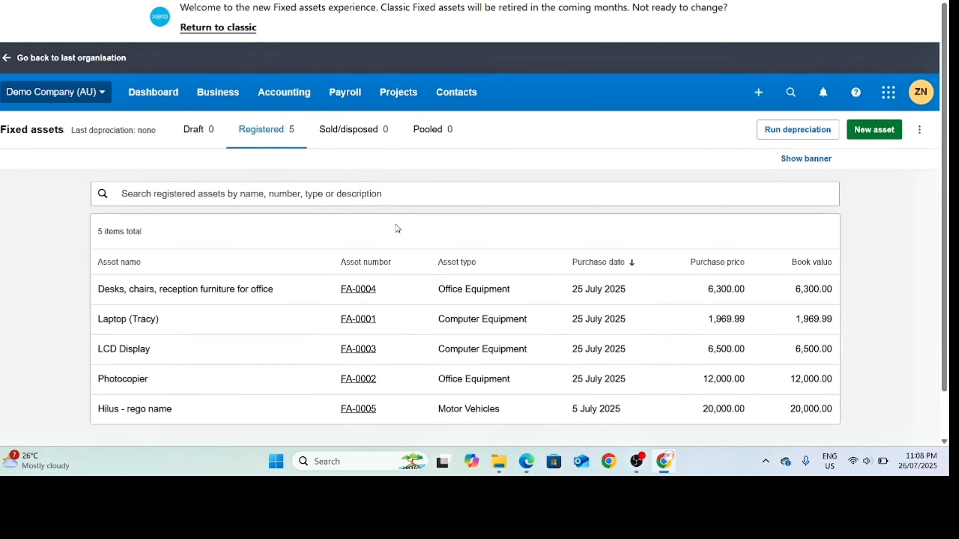
scroll(349, 433, "down", 1)
left_click(161, 364)
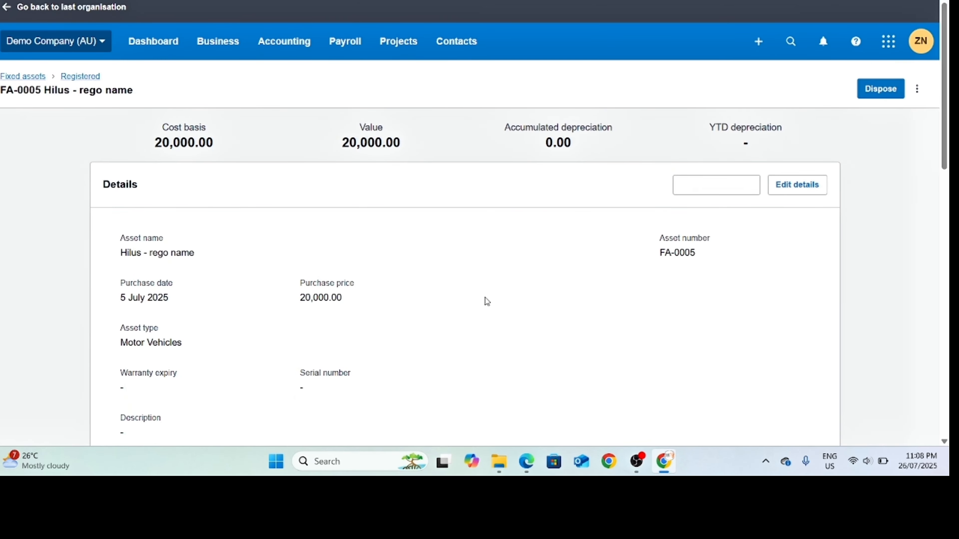
- Start disposing of the vehicle on 25 Jul 2025 with sales proceeds of 25000 to account 222 - Profit/Loss on sale of non current assets
left_click(881, 90)
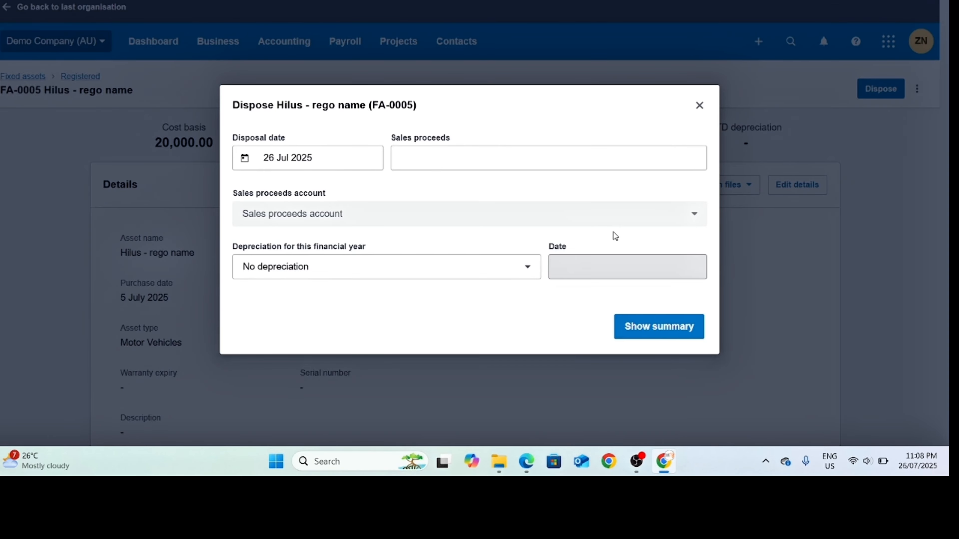
left_click(342, 159)
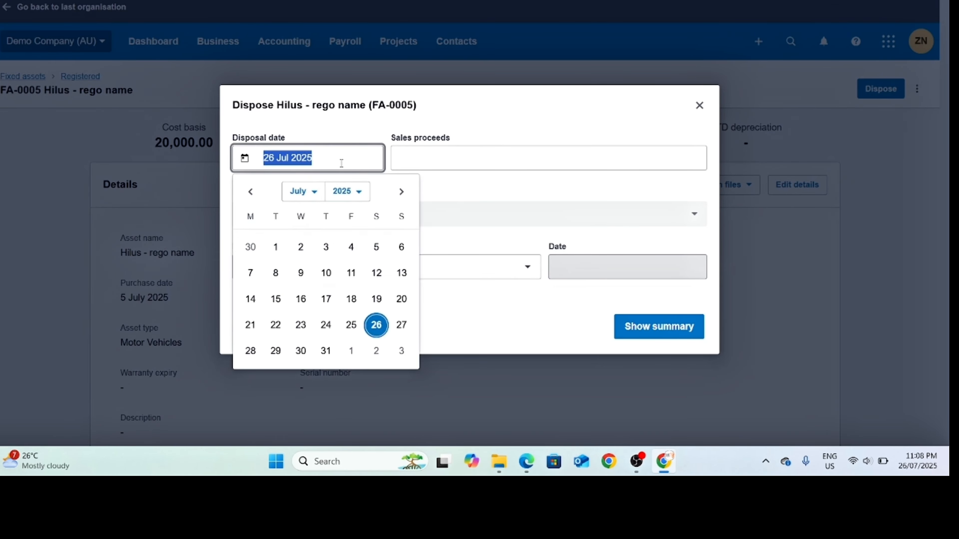
left_click(350, 327)
left_click(446, 165)
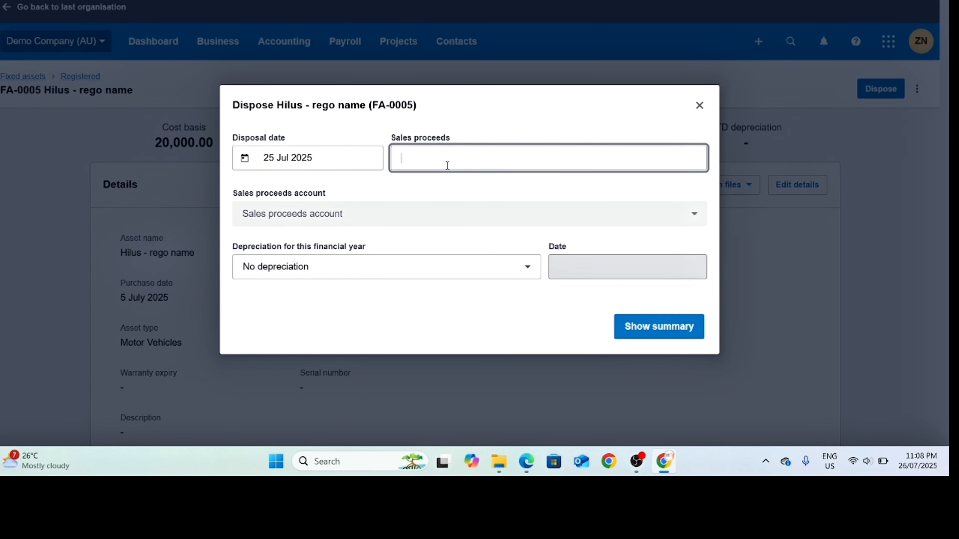
type("25000")
key("Tab")
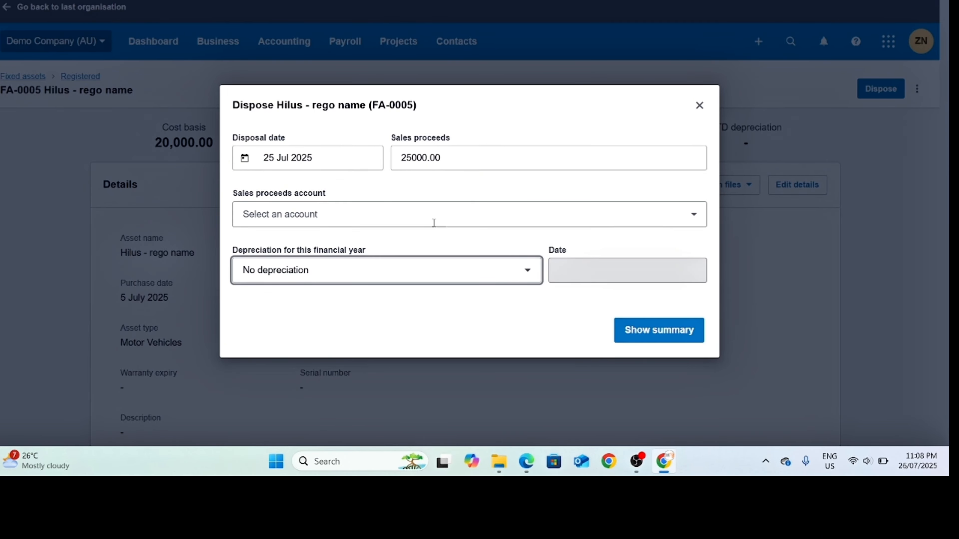
left_click(451, 213)
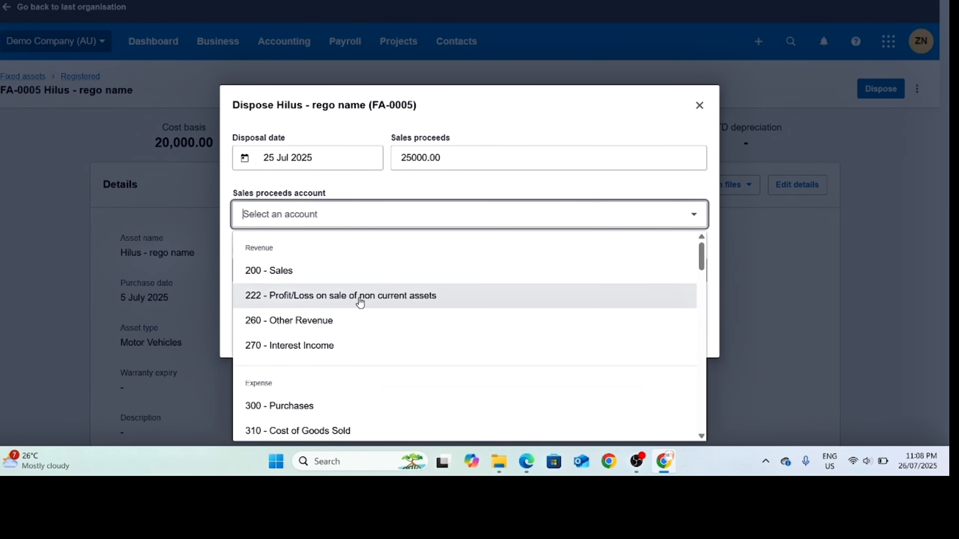
left_click(403, 299)
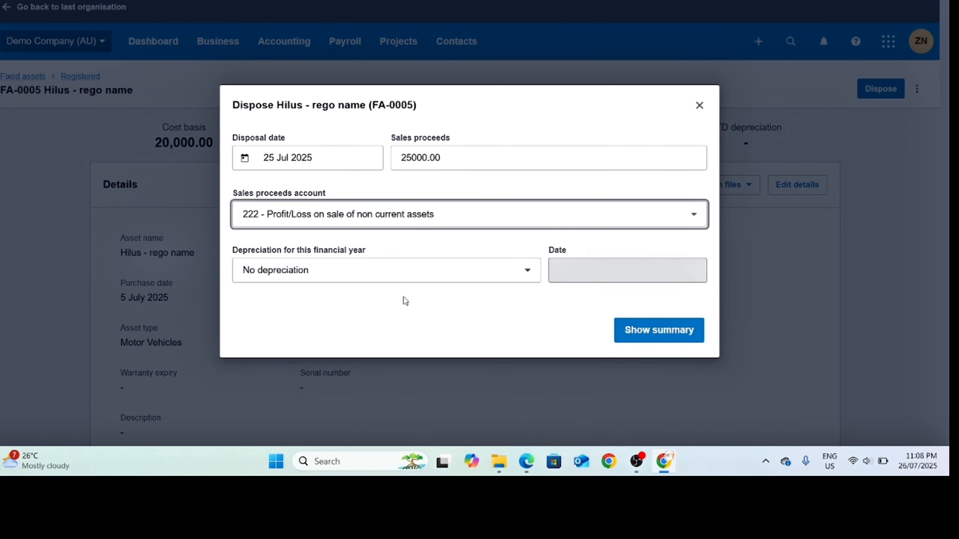
- Include all depreciation up to and including 25 Jul 2025 in the disposal and generate its summary
left_click(520, 274)
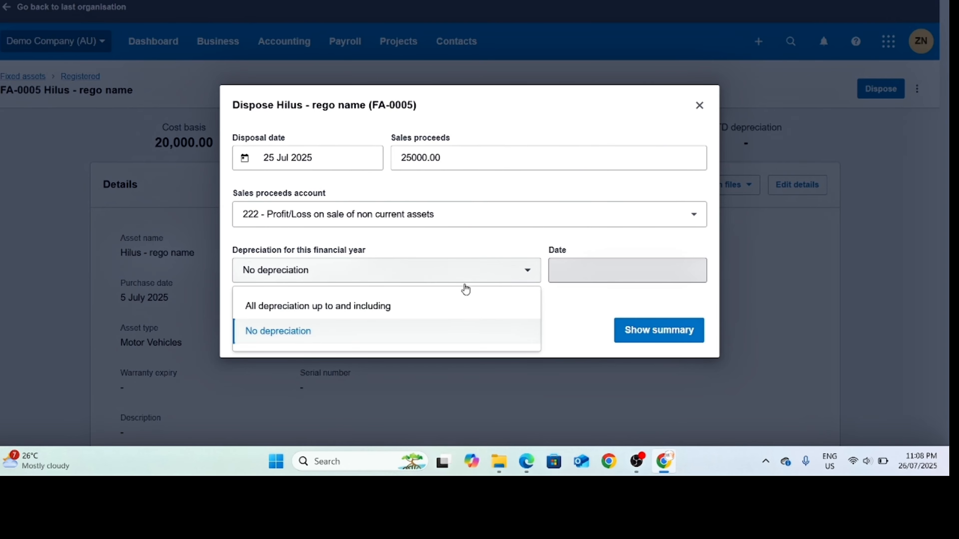
left_click(581, 271)
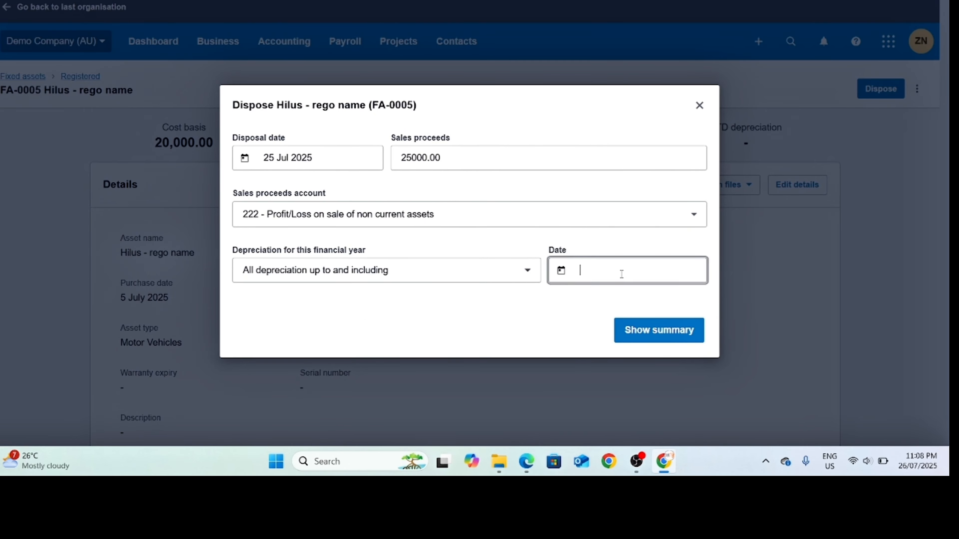
left_click(668, 210)
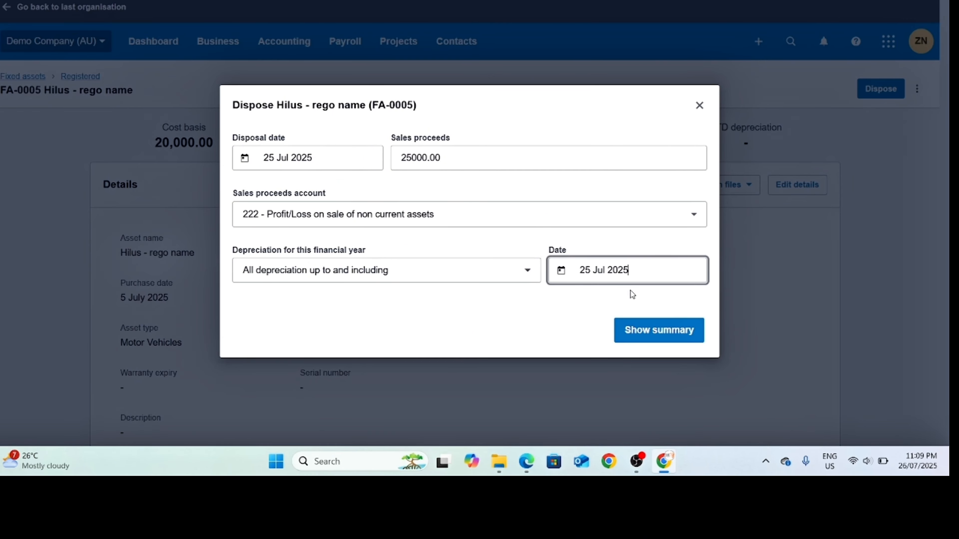
left_click(671, 335)
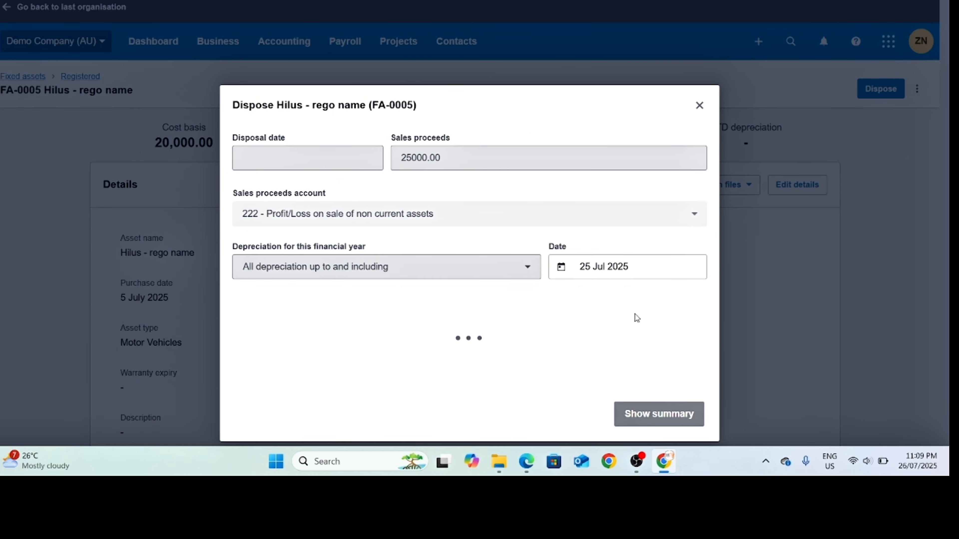
- Review the vehicle's disposal summary and disposal journal, and post the disposal
scroll(624, 316, "down", 2)
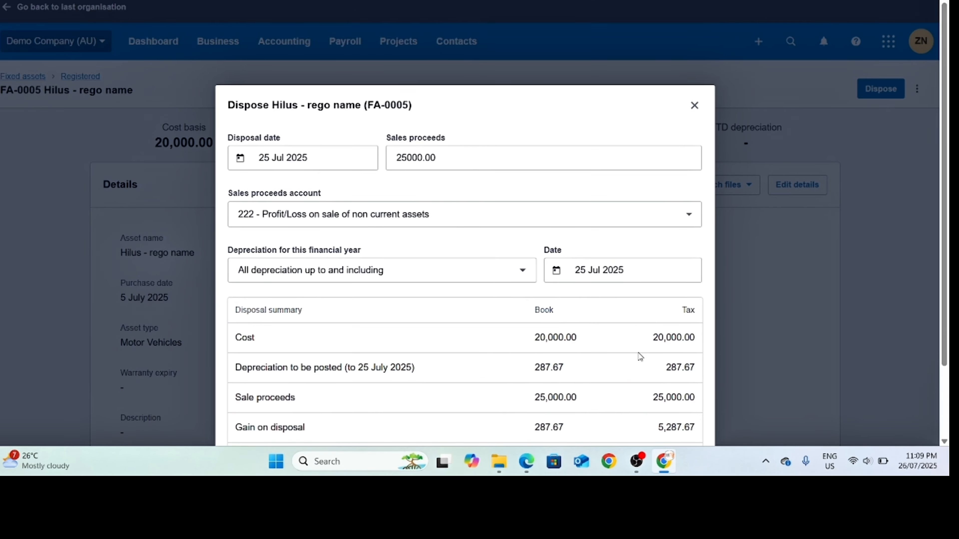
left_click(636, 416)
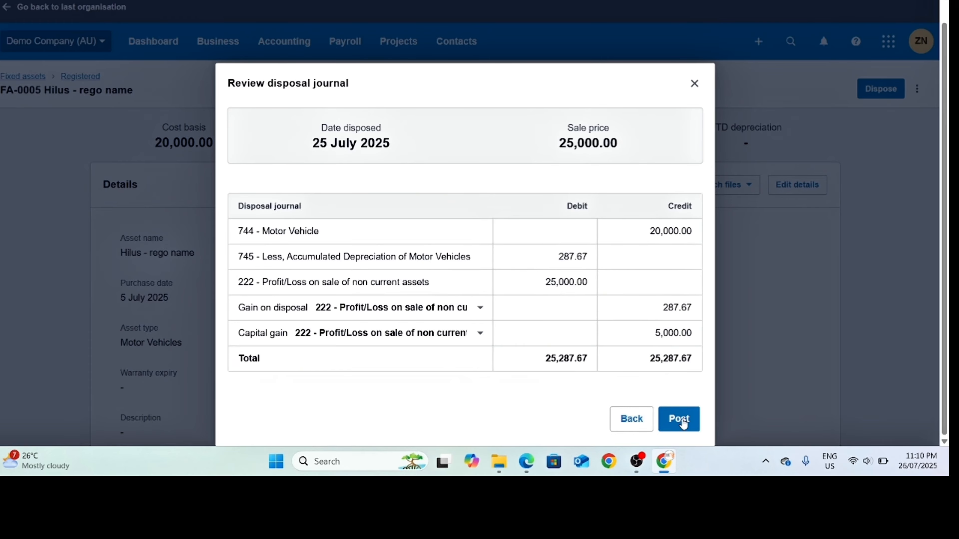
left_click(686, 426)
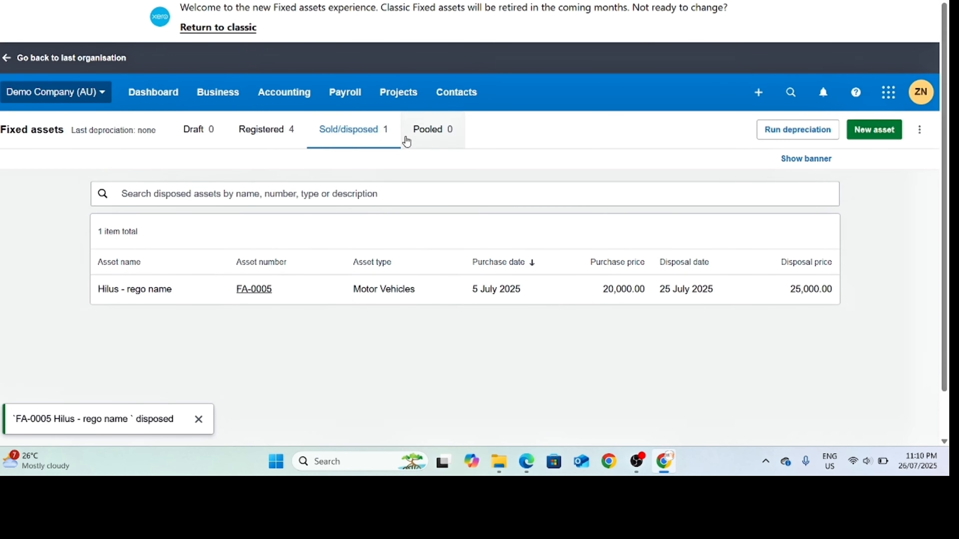
- Run depreciation on the remaining registered assets from 1 July 2025 to 31 July 2025
left_click(275, 138)
left_click(802, 132)
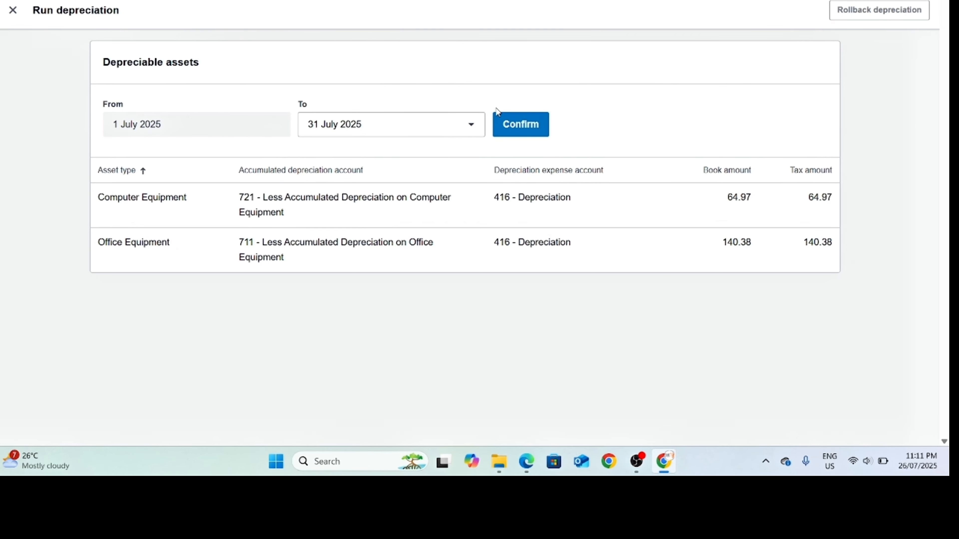
left_click(522, 124)
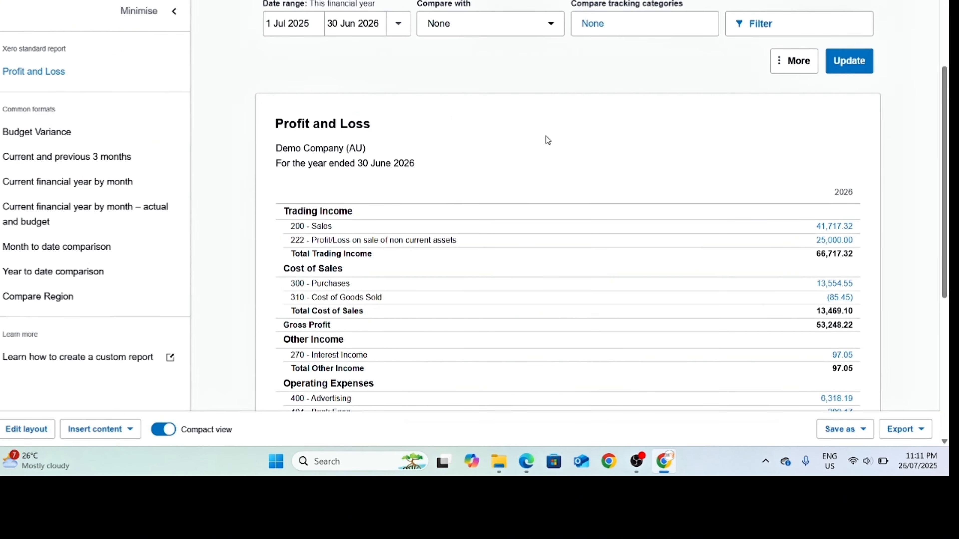
- Refresh the Profit and Loss and balance sheet reports, and examine the gain on the asset sale and the operating expenses
left_click(850, 60)
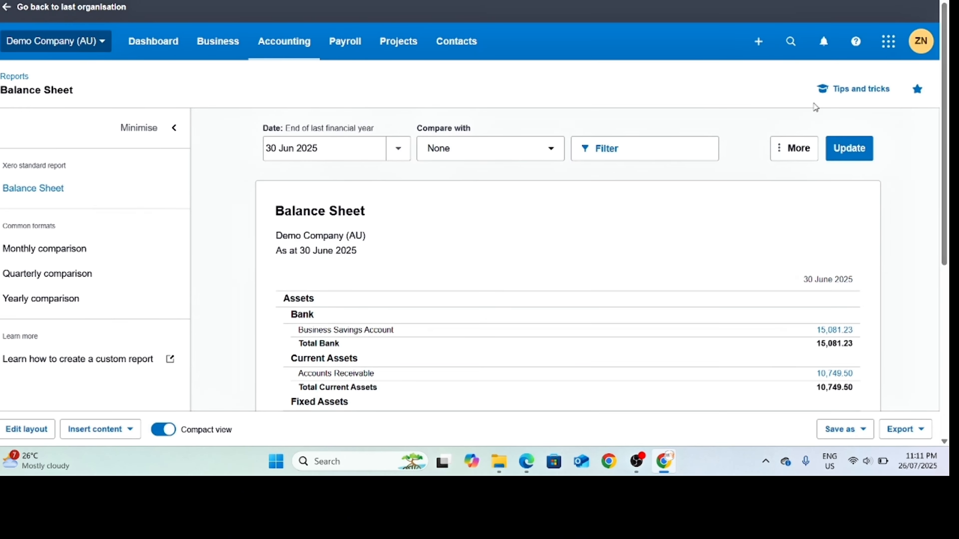
left_click(850, 148)
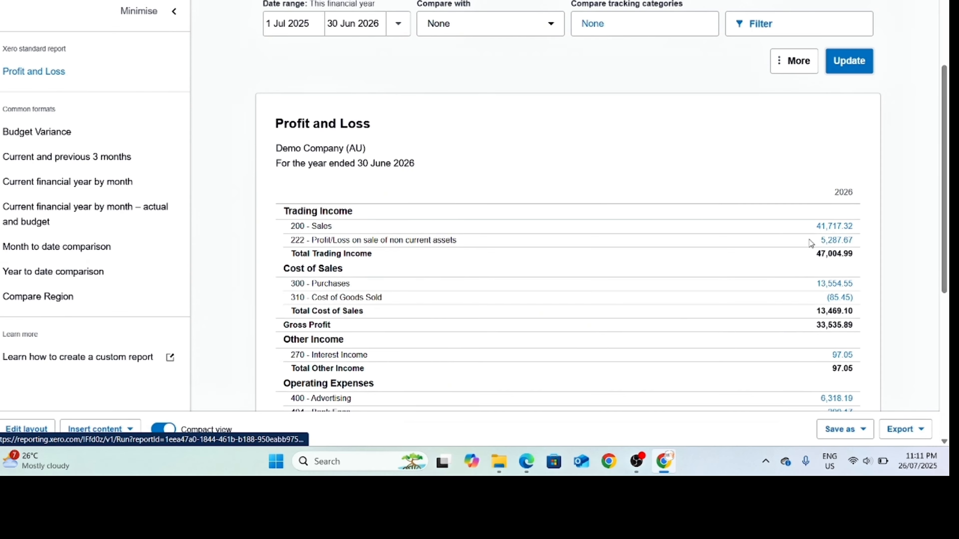
scroll(807, 246, "down", 2)
scroll(800, 233, "down", 5)
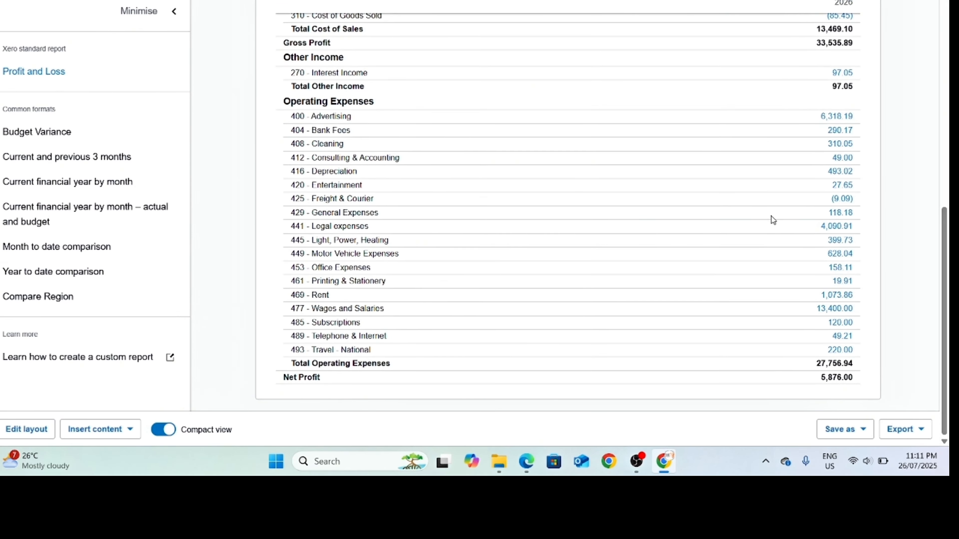
scroll(768, 219, "up", 6)
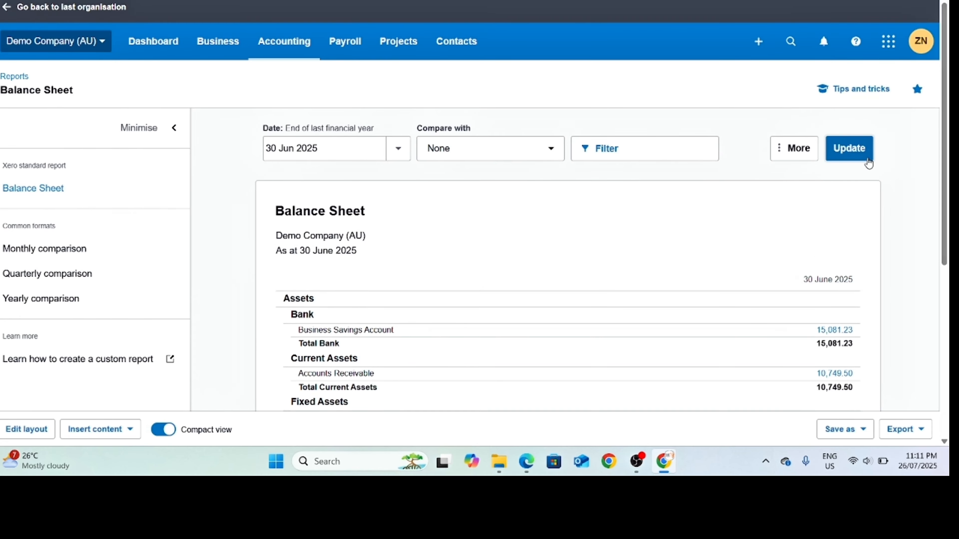
- Set the Balance Sheet date to today, 26 Jul 2025, update the report, and review it
left_click(398, 148)
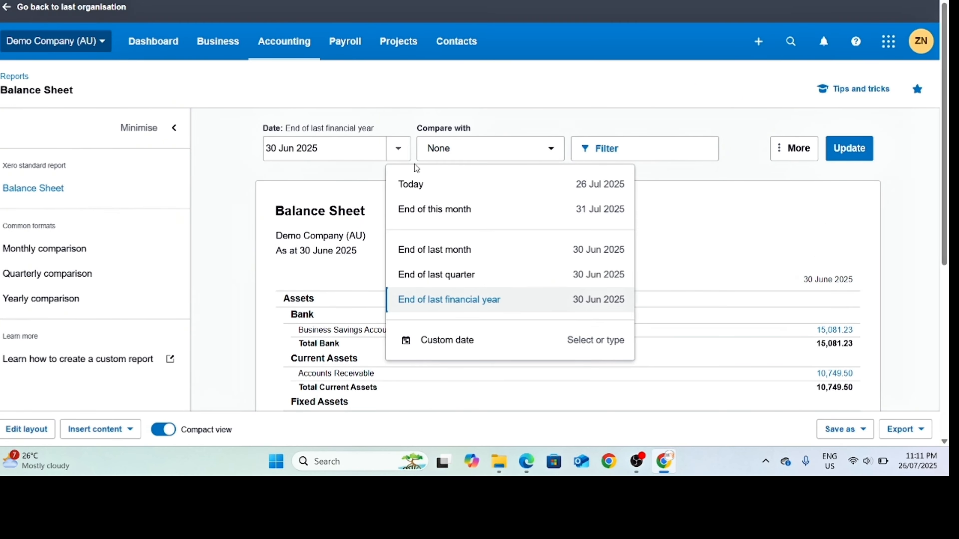
left_click(450, 185)
left_click(854, 149)
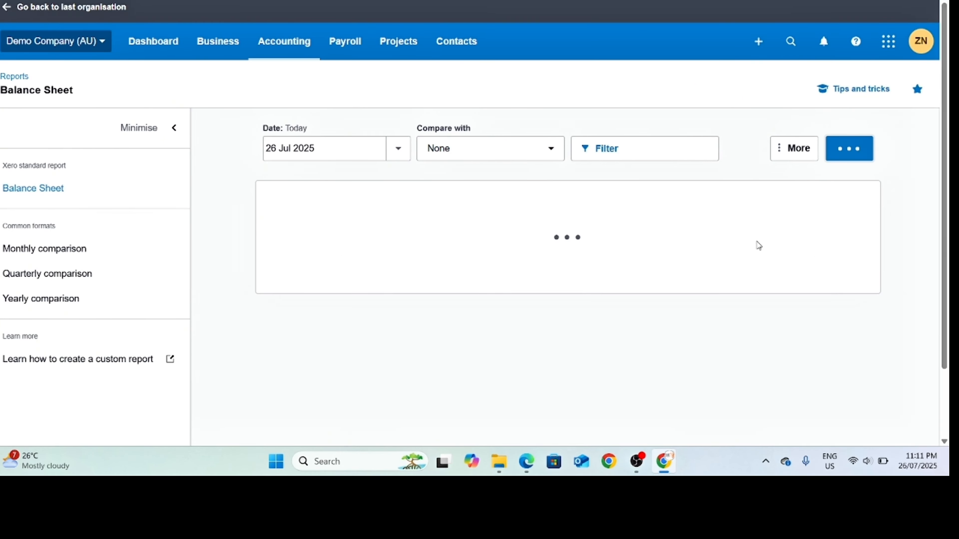
scroll(756, 242, "down", 5)
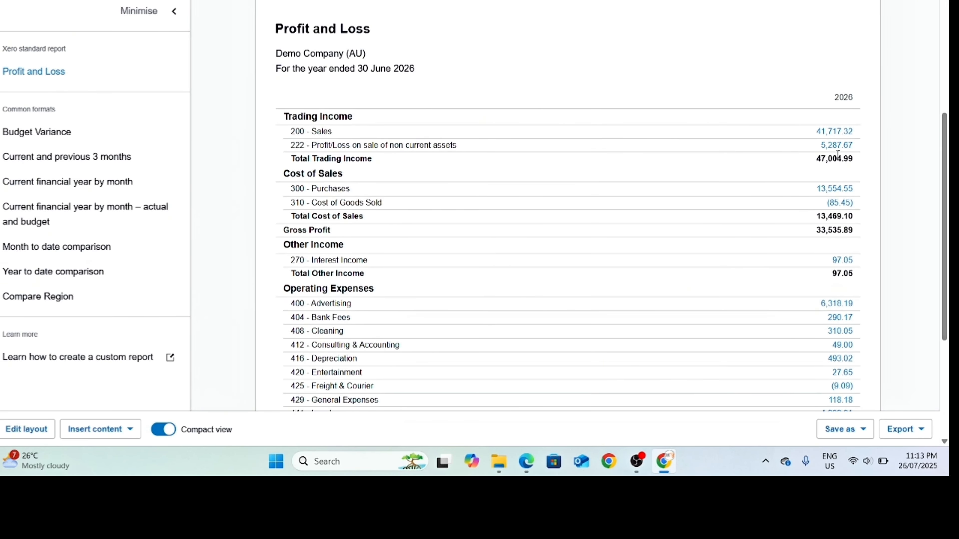
- Examine the transactions behind Profit/Loss on sale of non current assets, then return to the Profit and Loss report and look over the operating expenses
left_click(834, 145)
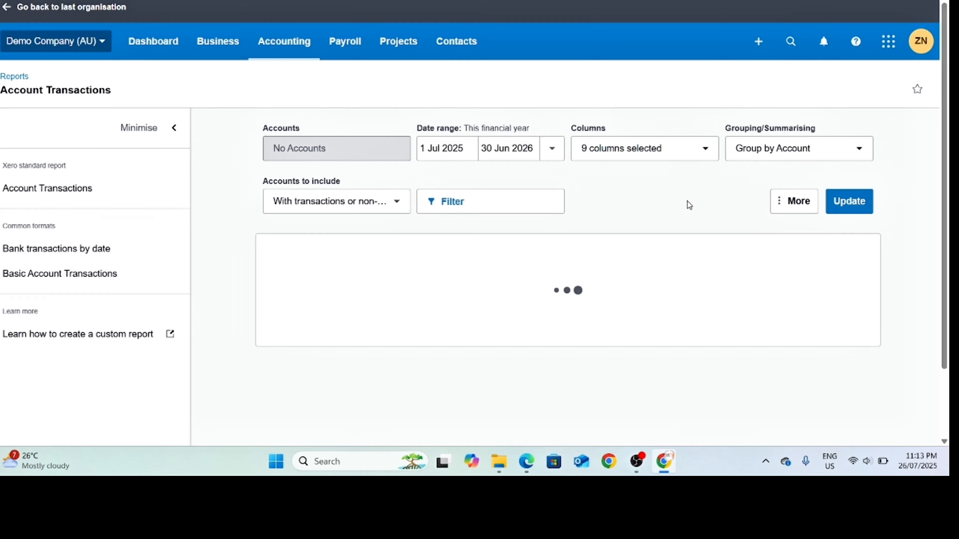
scroll(541, 172, "down", 3)
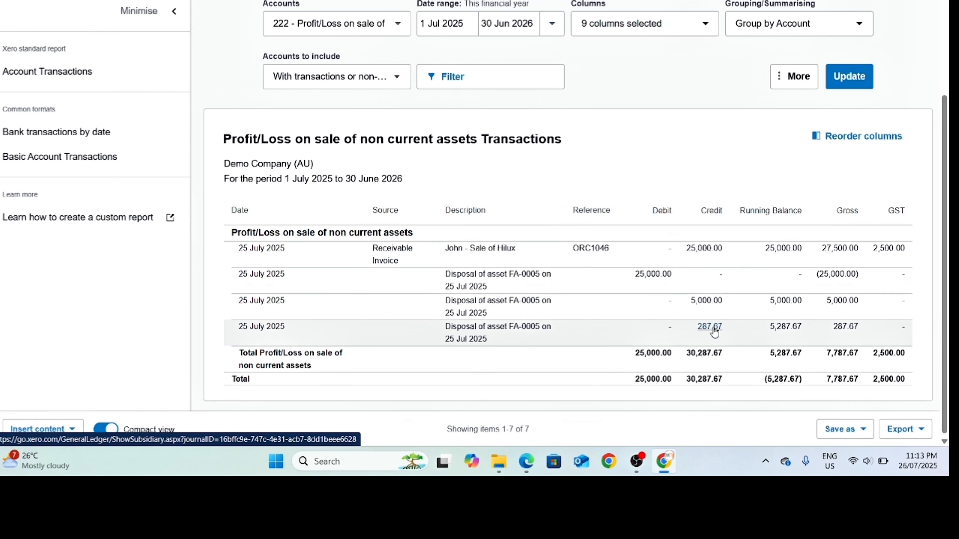
scroll(717, 306, "up", 3)
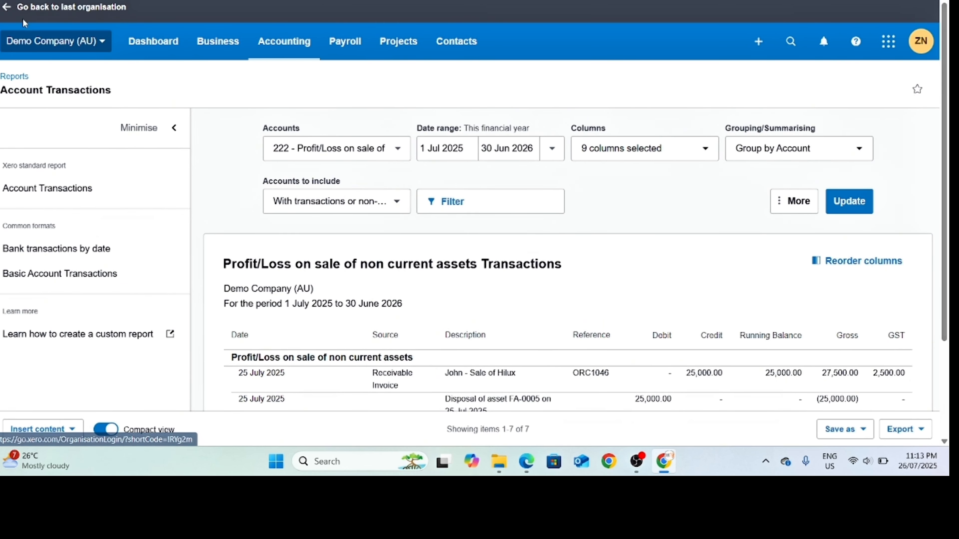
key("alt+Left")
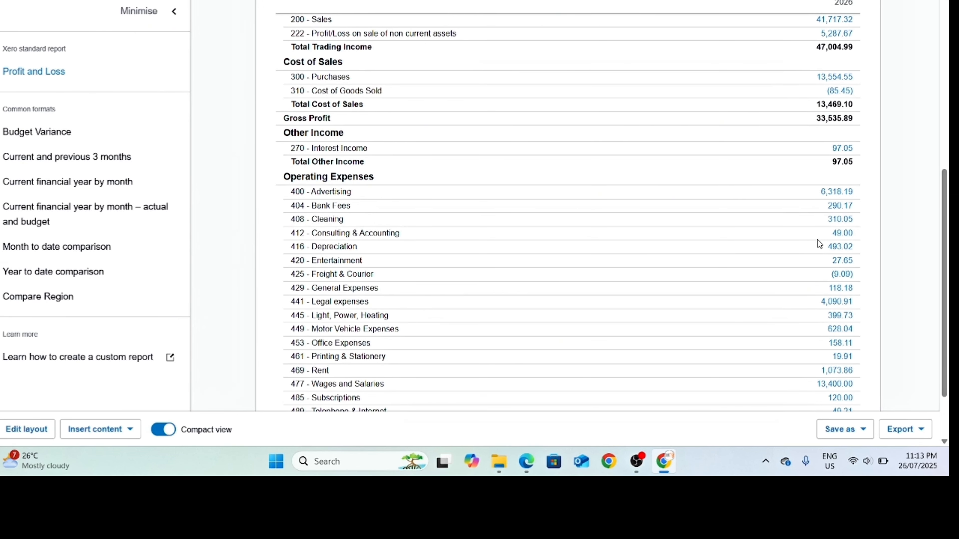
scroll(699, 219, "down", 2)
scroll(698, 234, "up", 8)
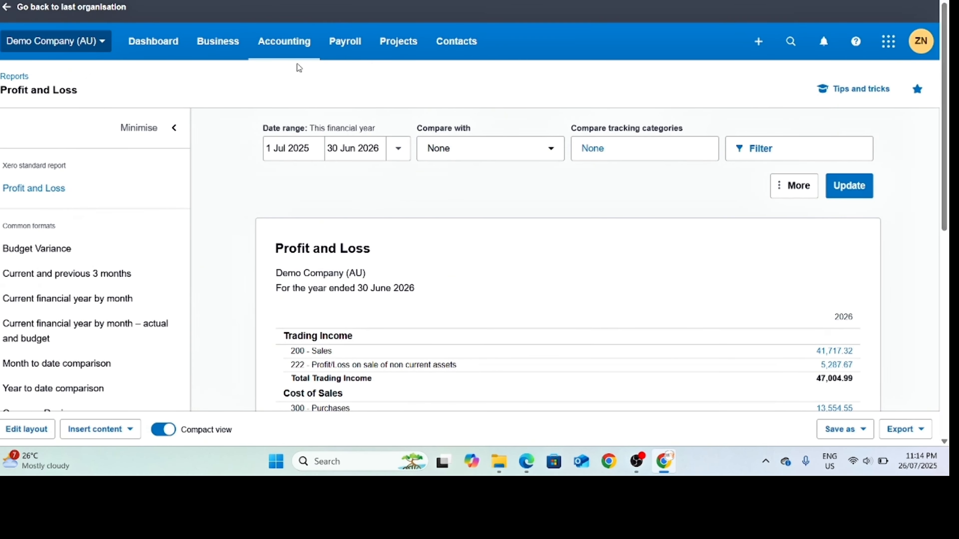
- Run the Fixed Asset Reconciliation report for this financial year, 1 Jul 2025 to 30 Jun 2026, and compare balance sheet and asset register figures
left_click(302, 52)
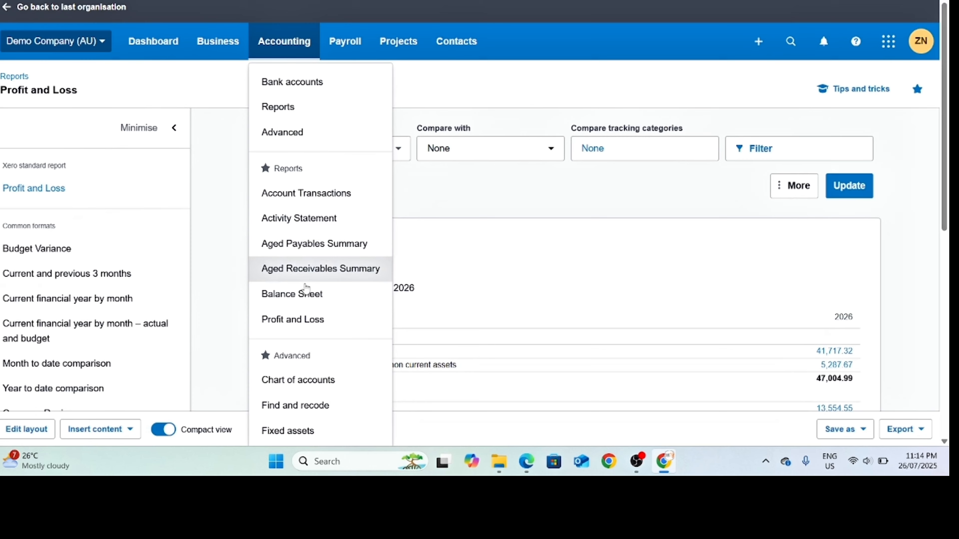
left_click(301, 107)
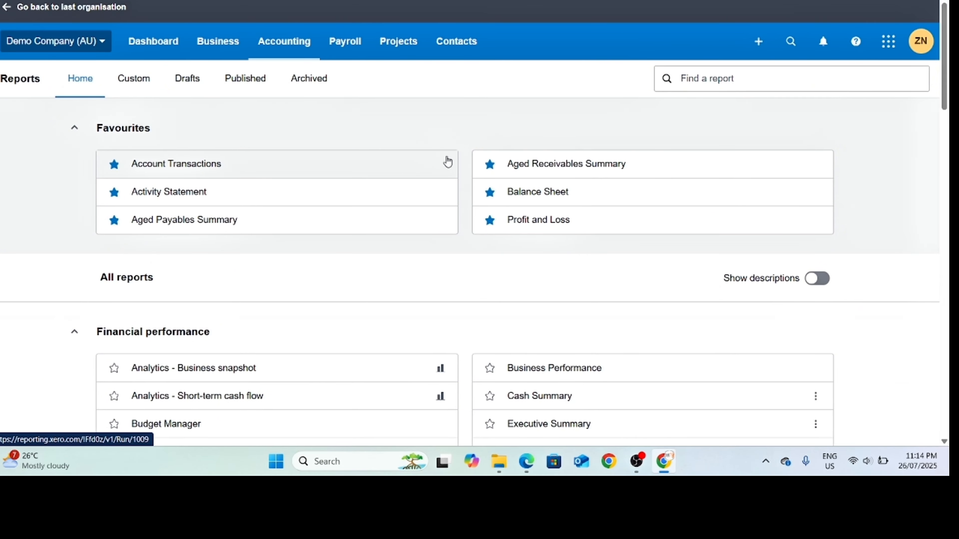
scroll(481, 206, "down", 1)
scroll(479, 203, "down", 6)
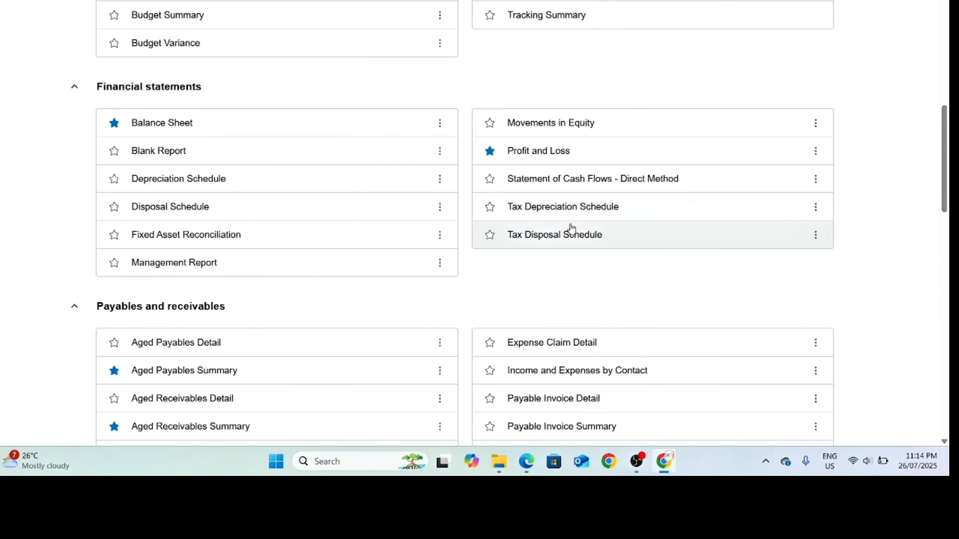
left_click(219, 236)
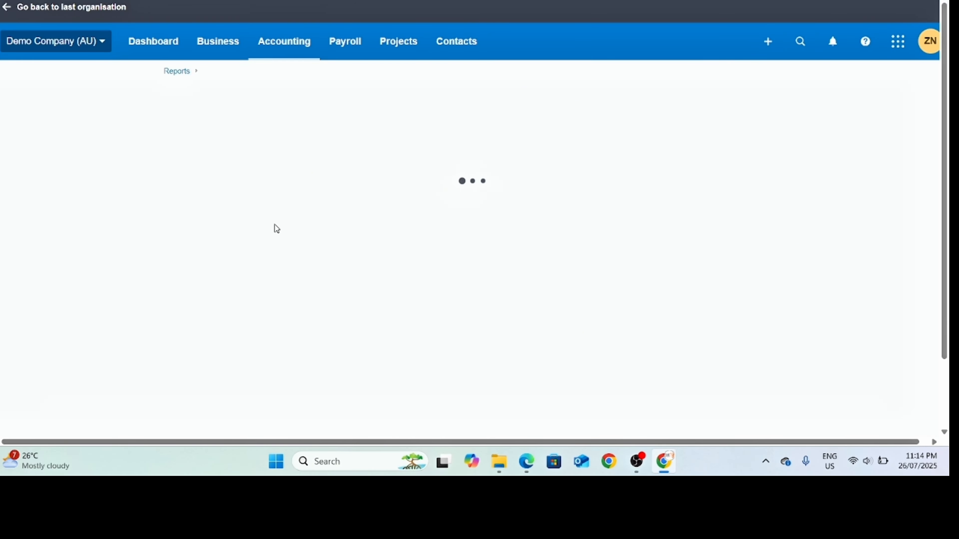
left_click(295, 149)
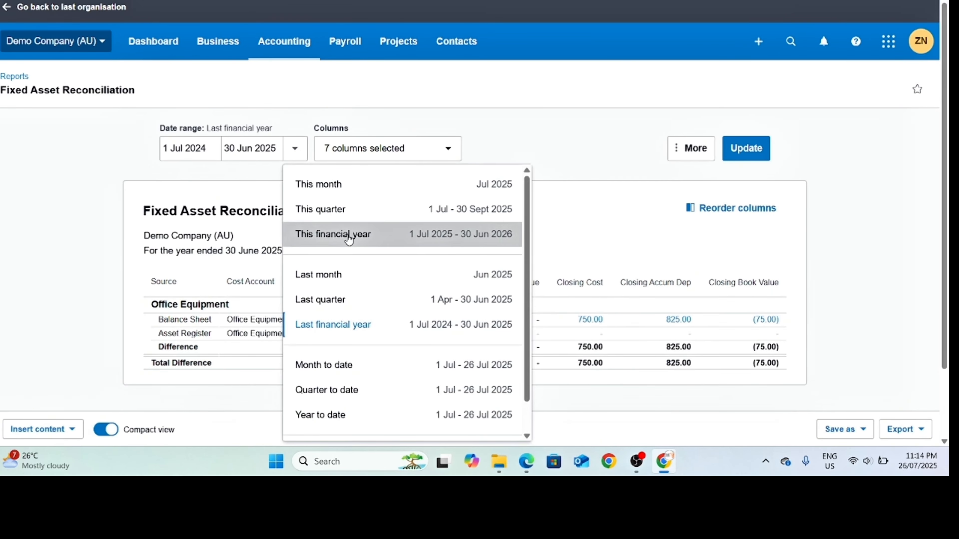
left_click(349, 236)
left_click(741, 155)
scroll(617, 239, "down", 3)
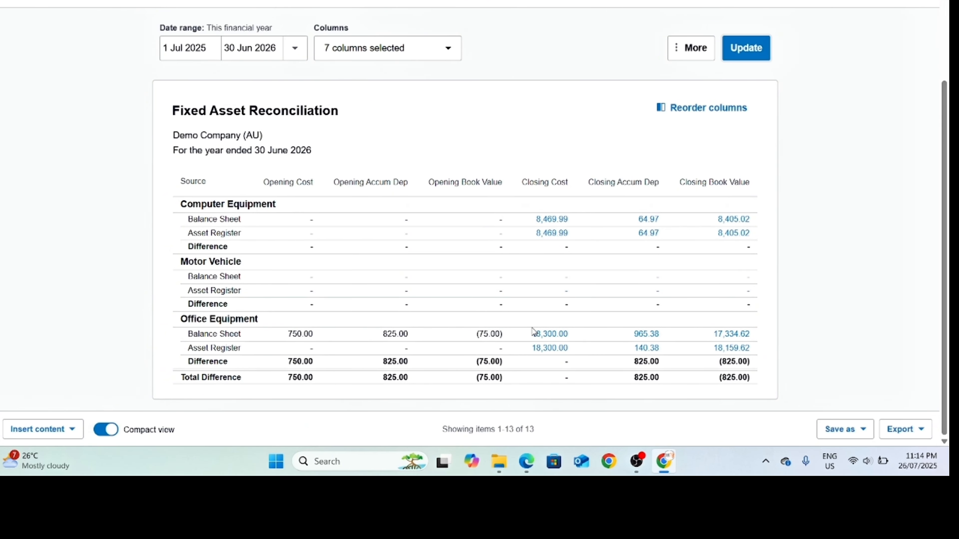
scroll(535, 246, "up", 3)
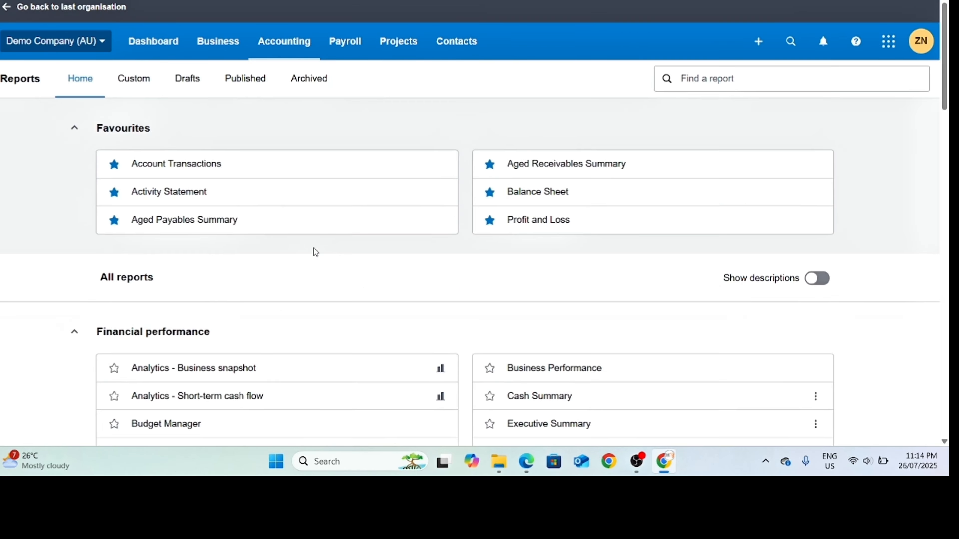
- Open the Disposal Schedule, examine the disposed motor vehicle's sale price, depreciation recovered and capital gain, and return to the reports list
scroll(280, 292, "down", 8)
scroll(280, 296, "up", 2)
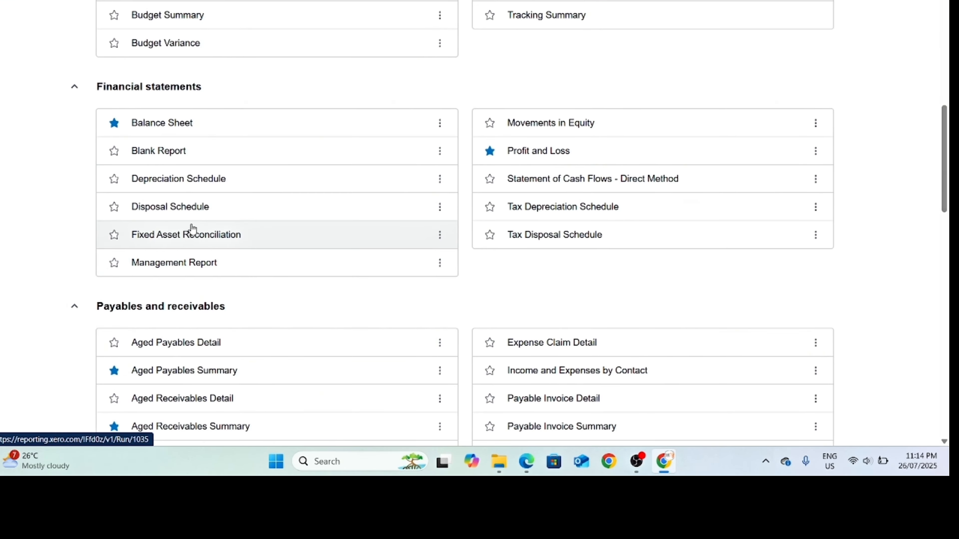
left_click(211, 211)
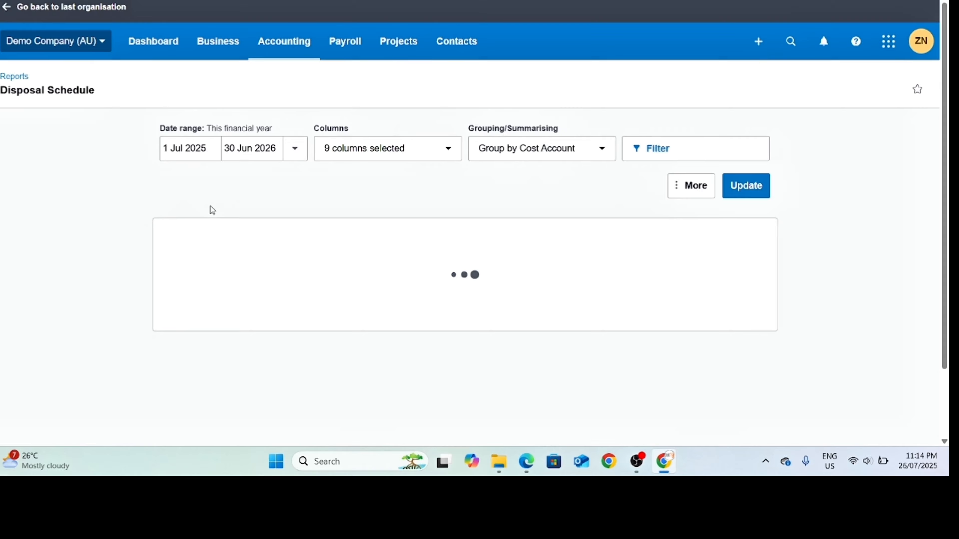
scroll(533, 276, "down", 2)
scroll(534, 280, "down", 1)
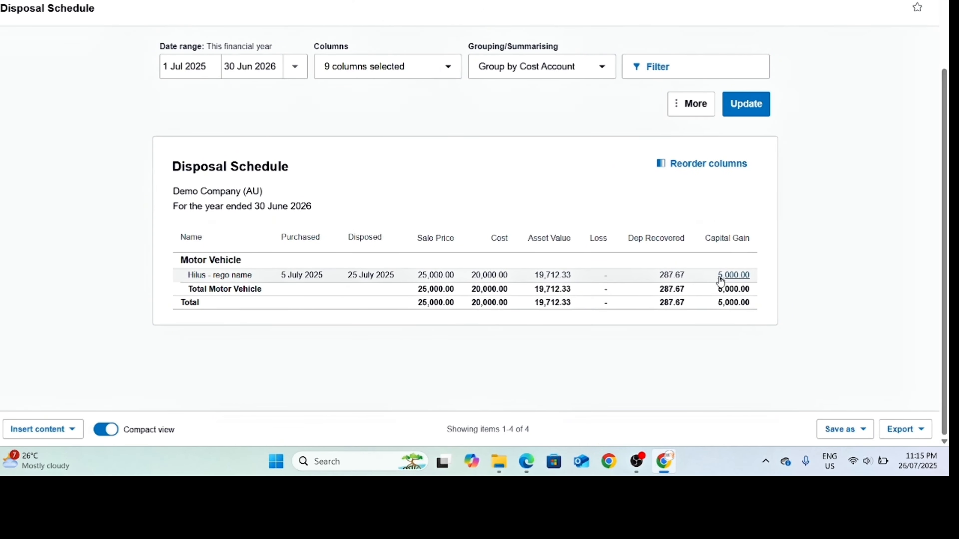
scroll(264, 158, "up", 2)
left_click(14, 76)
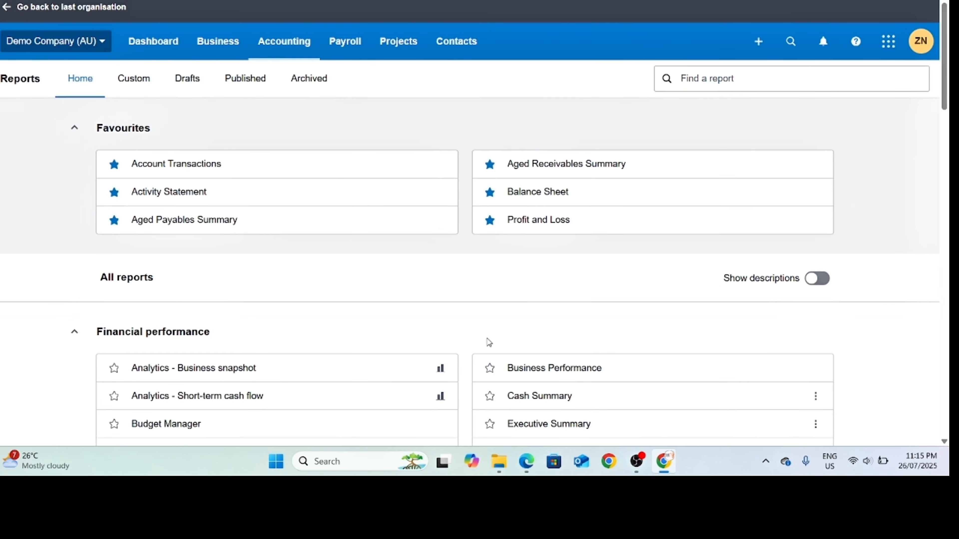
- Open the Depreciation Schedule in a separate tab and update it for this financial year, 1 Jul 2025 to 30 Jun 2026
scroll(308, 319, "down", 5)
scroll(293, 314, "down", 5)
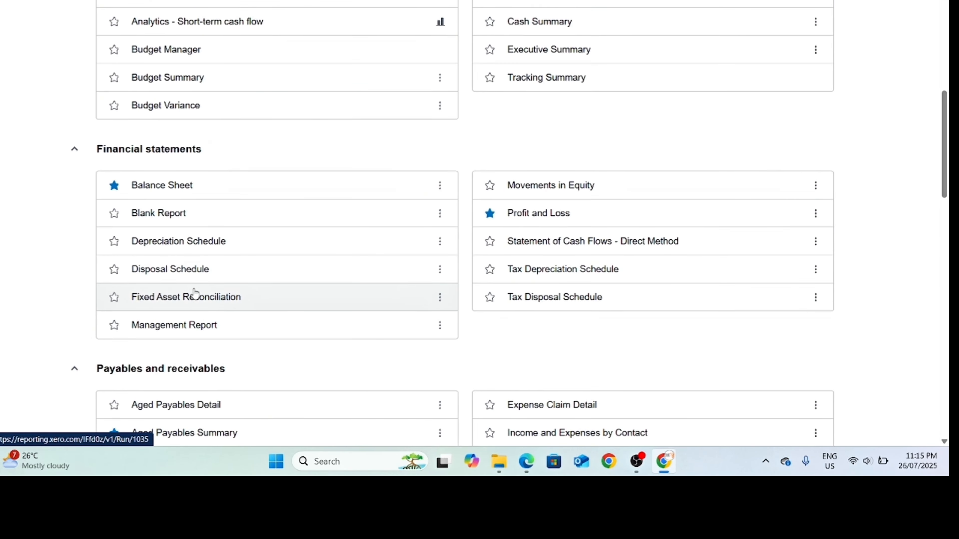
right_click(222, 247)
left_click(284, 263)
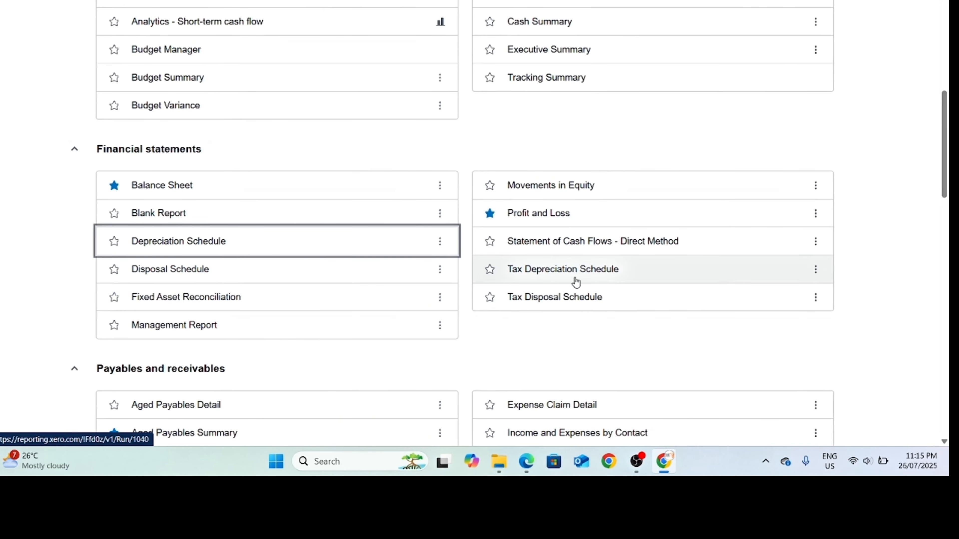
left_click(600, 0)
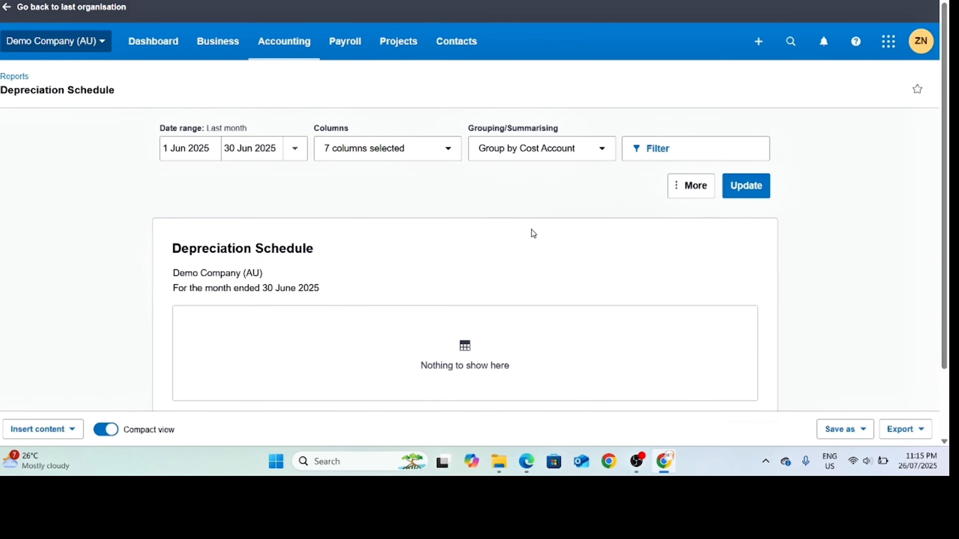
left_click(295, 149)
left_click(418, 234)
left_click(728, 188)
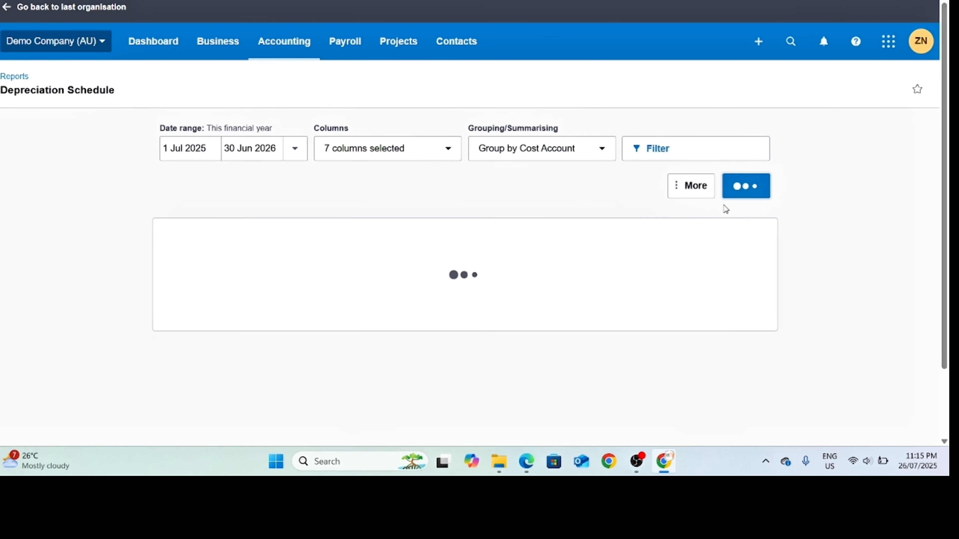
scroll(657, 278, "down", 3)
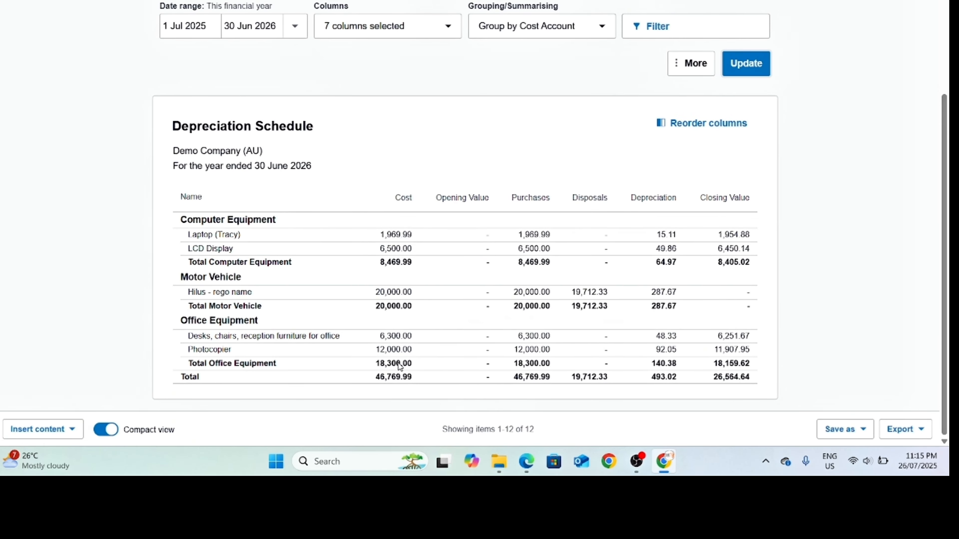
- Compare the Depreciation Schedule's total depreciation with the depreciation expense in the July 2025 Profit and Loss
key("alt+Left")
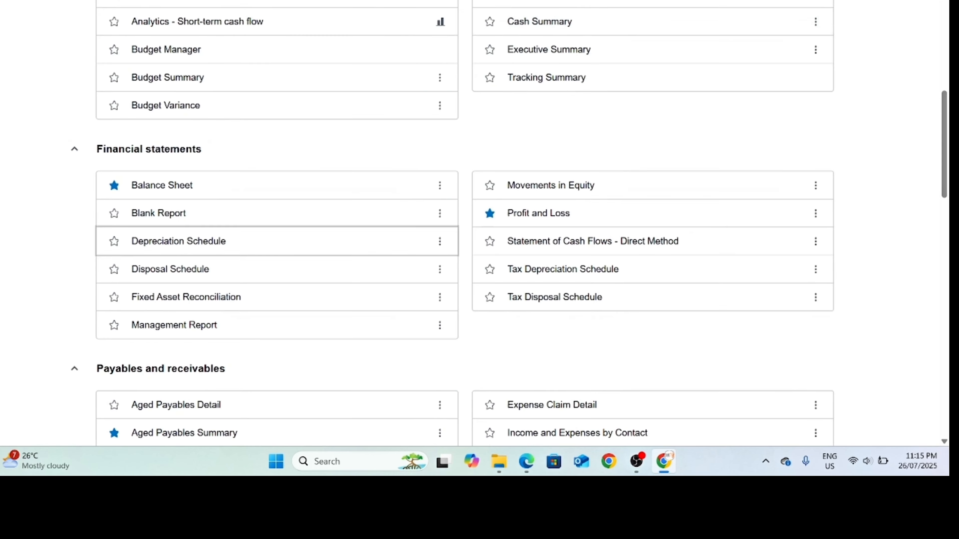
scroll(269, 248, "up", 6)
left_click(285, 41)
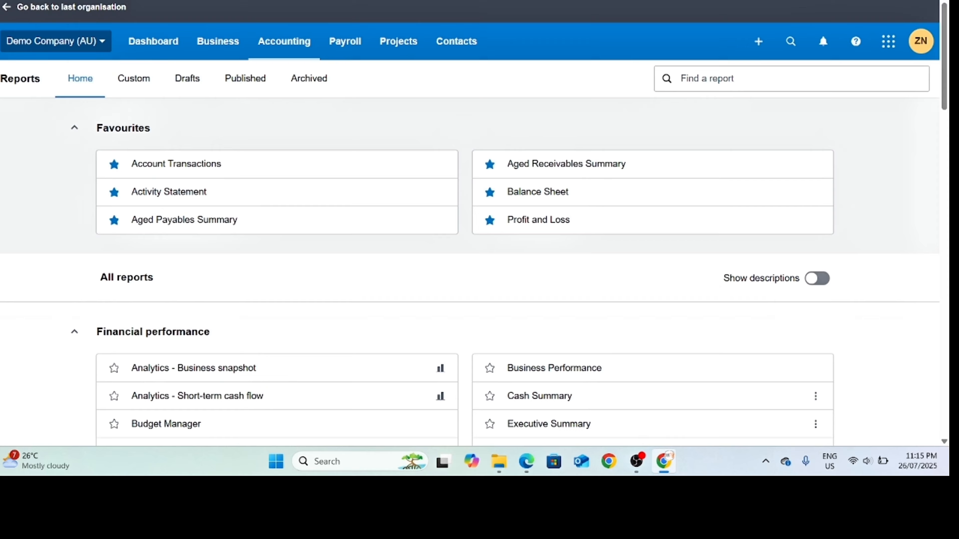
left_click(585, 1)
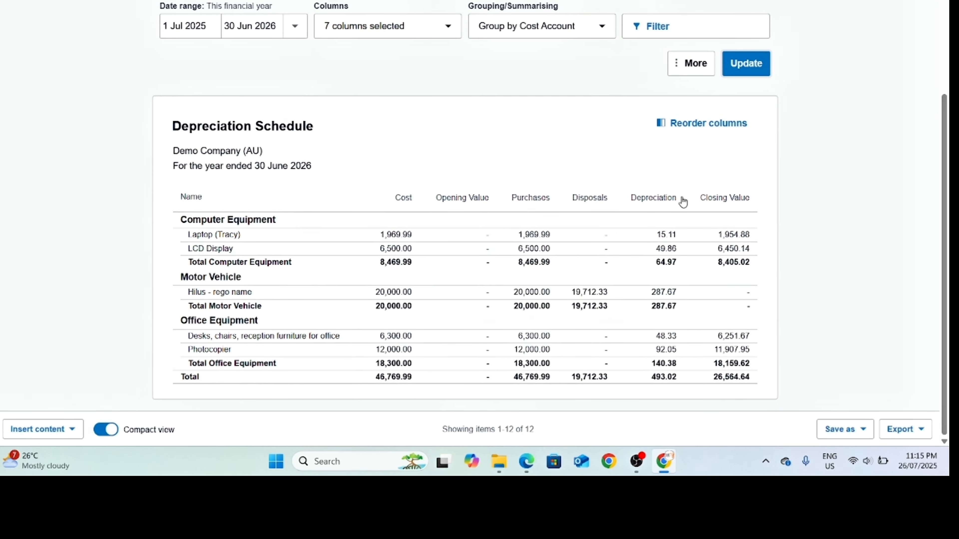
left_click(472, 1)
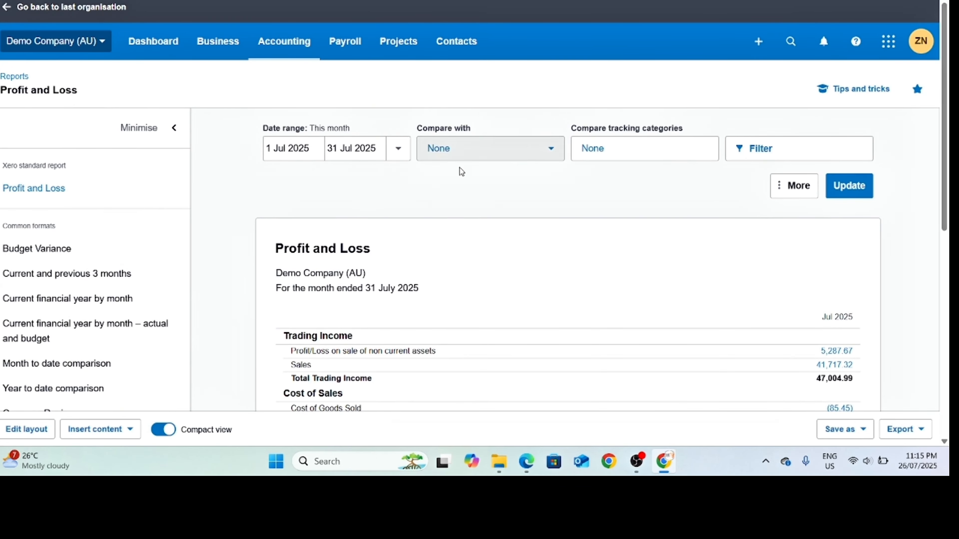
scroll(426, 269, "down", 10)
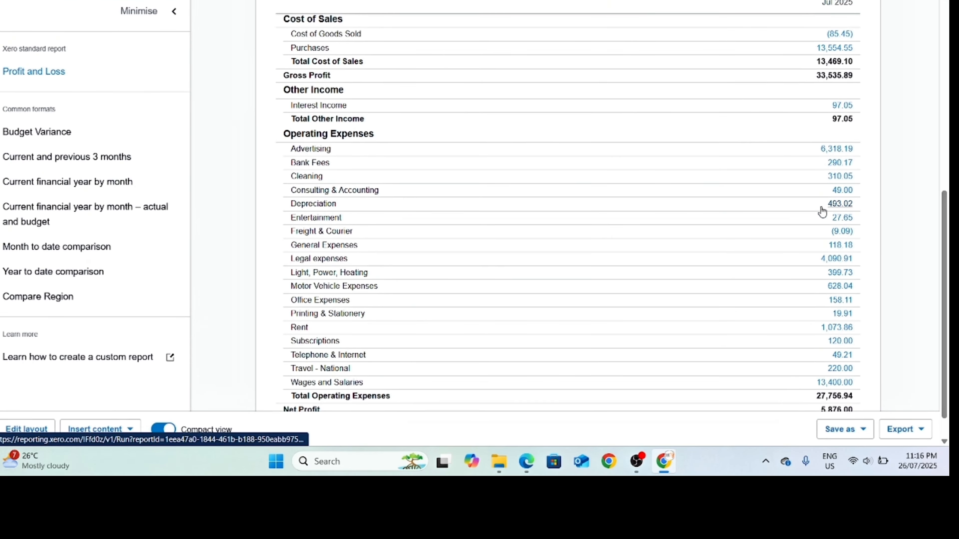
left_click(839, 204)
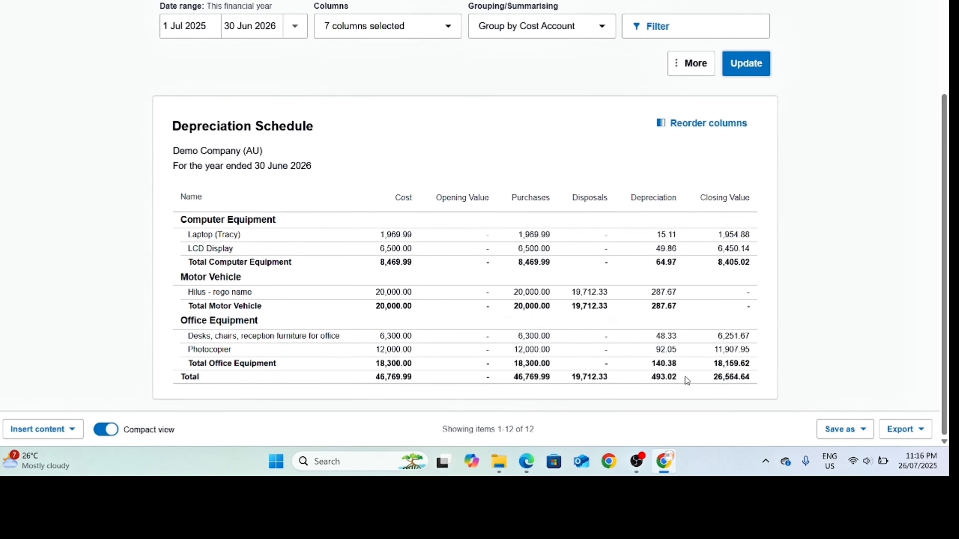
scroll(291, 217, "up", 3)
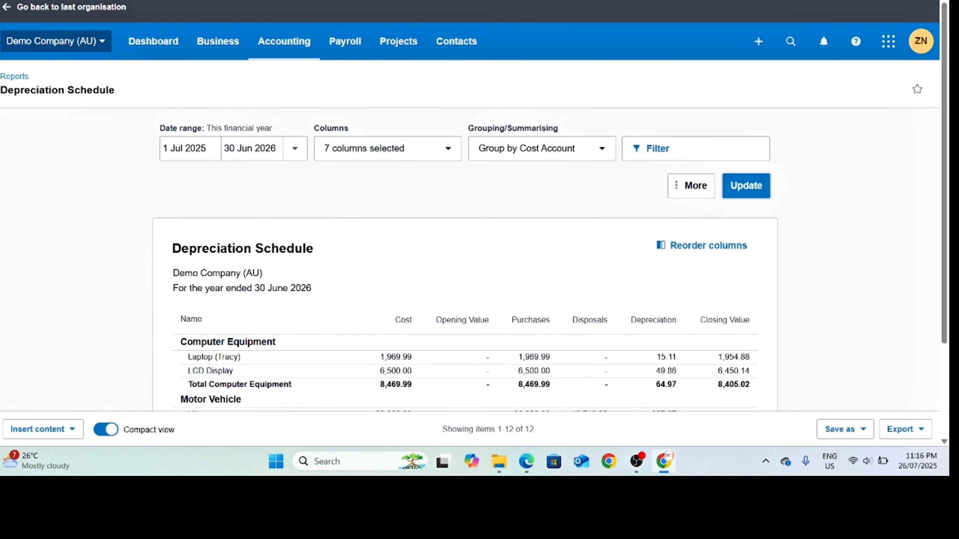
- Switch to the Xero advisor certification site and look through the list of certification modules
left_click(240, 1)
scroll(369, 250, "down", 8)
scroll(263, 210, "up", 9)
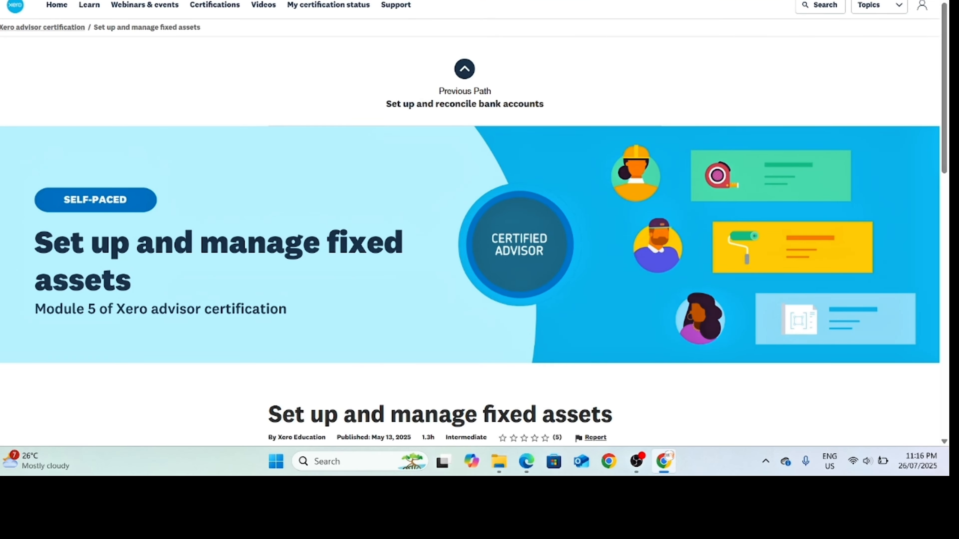
left_click(8, 0)
scroll(400, 165, "up", 9)
scroll(389, 213, "down", 4)
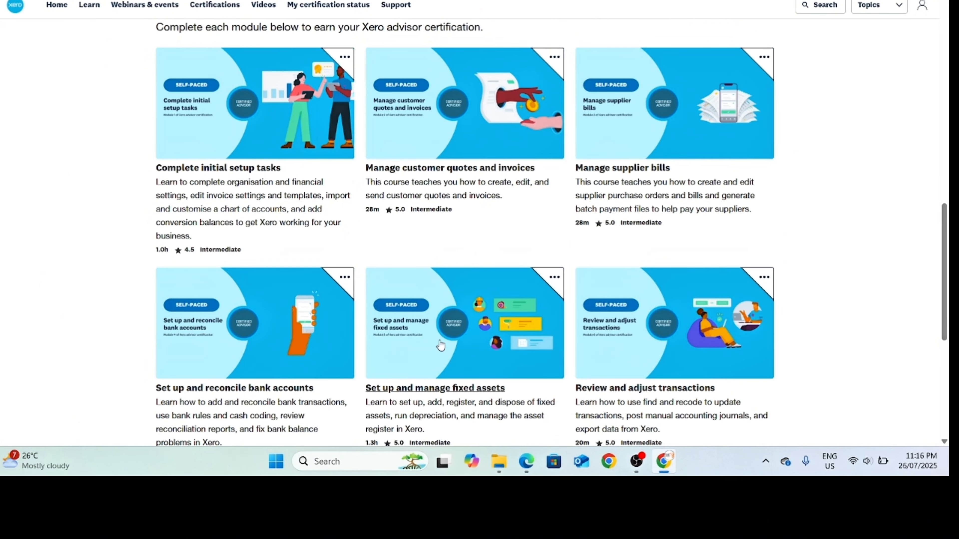
scroll(415, 264, "down", 1)
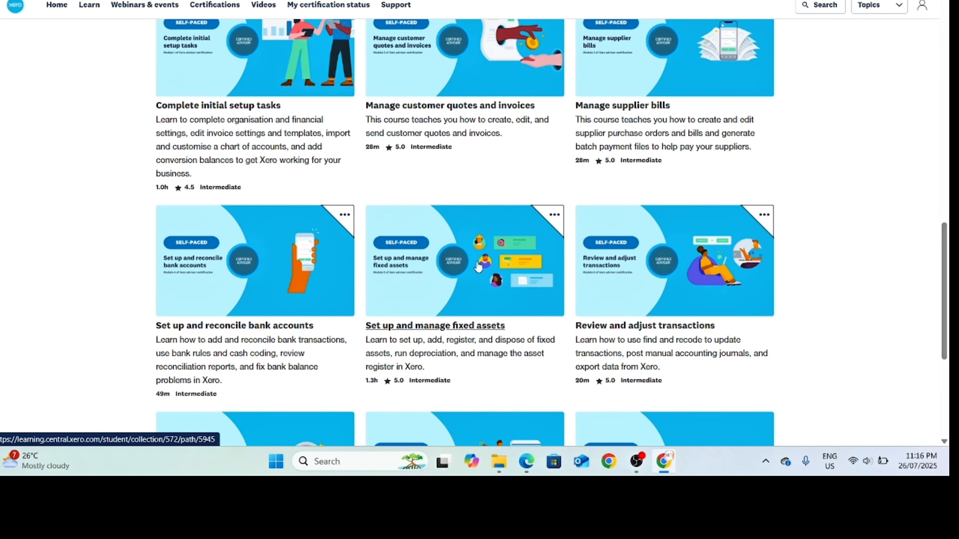
- Open the Set up and manage fixed assets module and review its learning outcomes and lesson list
left_click(481, 265)
scroll(452, 260, "down", 8)
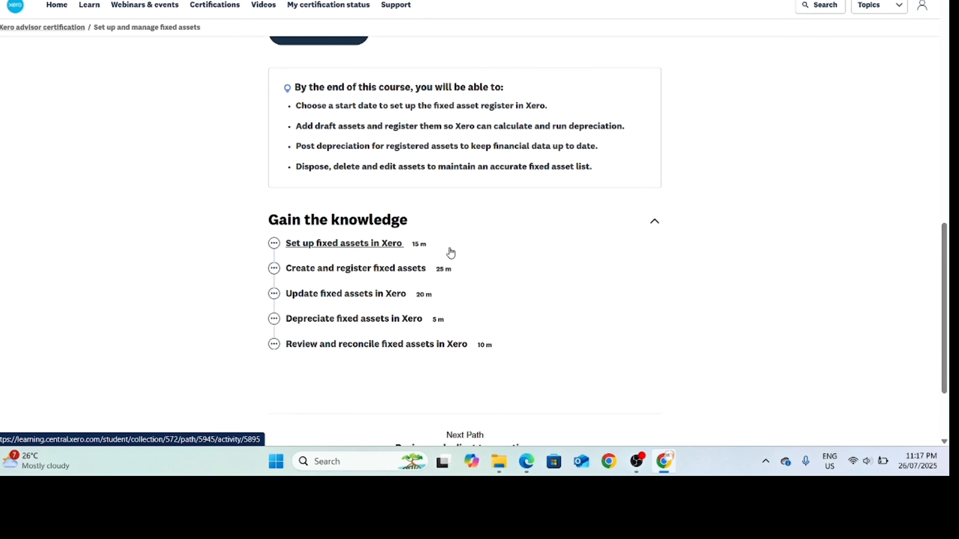
scroll(449, 251, "down", 2)
scroll(439, 265, "up", 1)
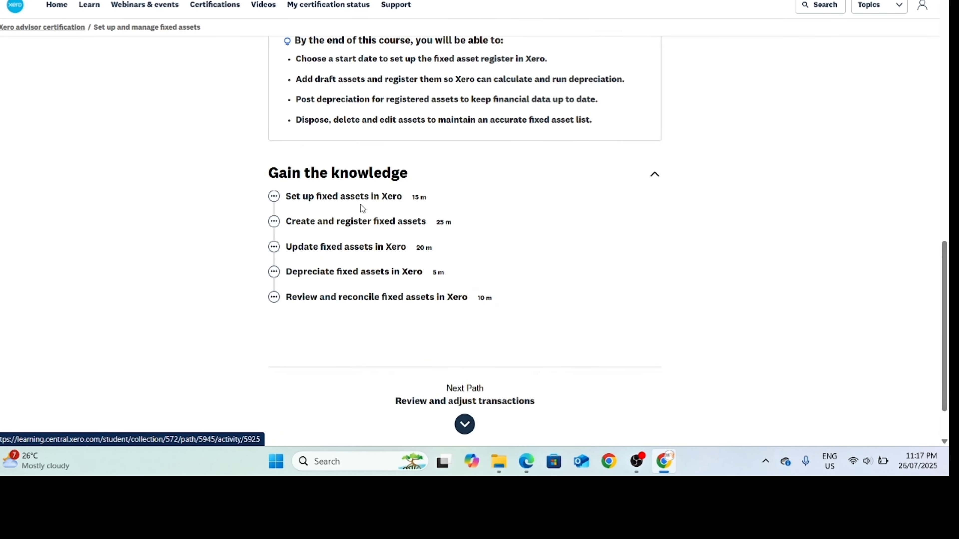
scroll(468, 250, "down", 2)
scroll(452, 242, "up", 3)
right_click(449, 235)
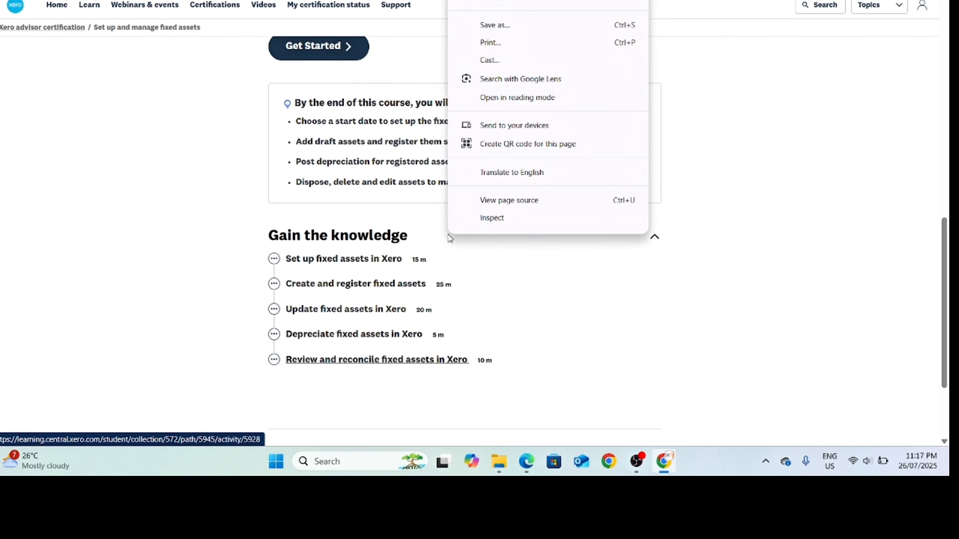
left_click(166, 207)
double_click(166, 207)
left_click(743, 212)
- Switch to the Udemy Course structure document in Google Docs to view the day-by-day lesson table
scroll(439, 225, "up", 15)
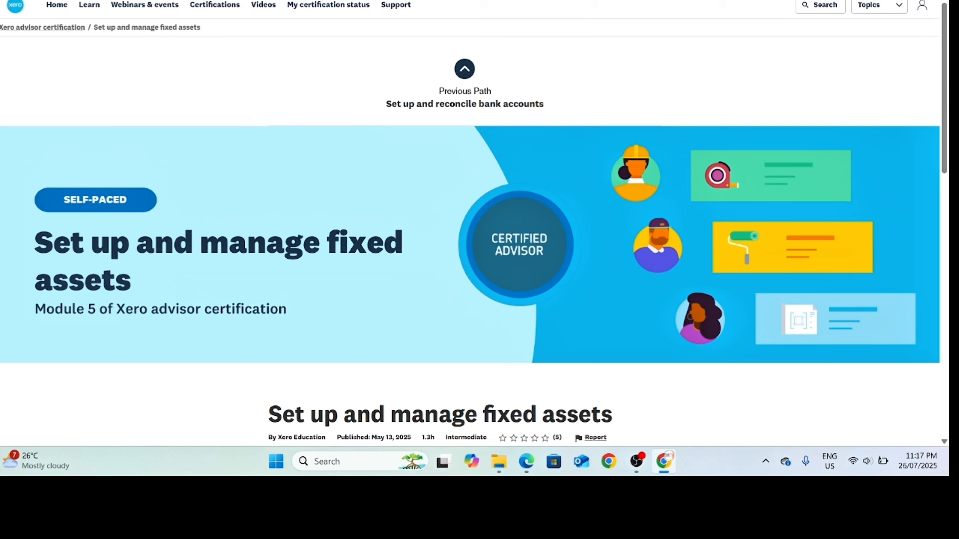
key("ctrl+Tab")
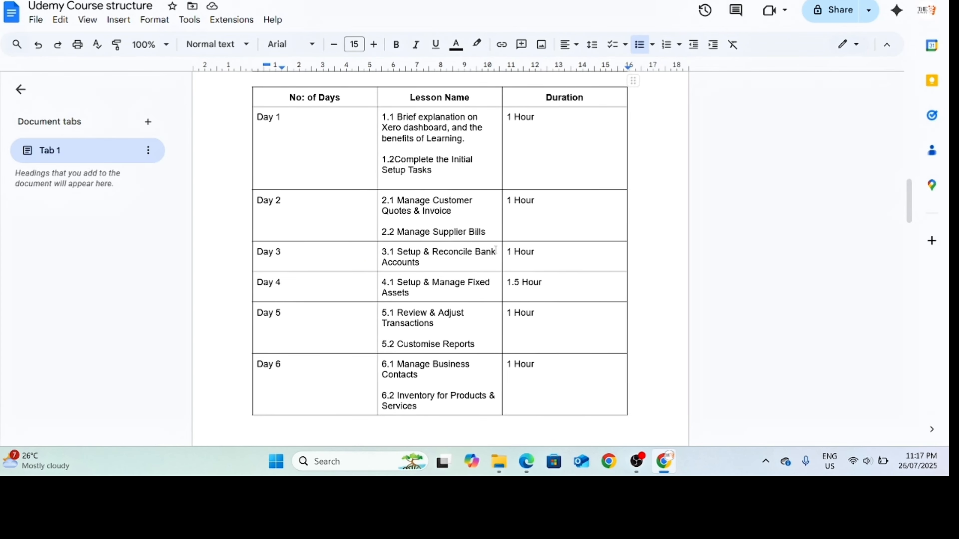